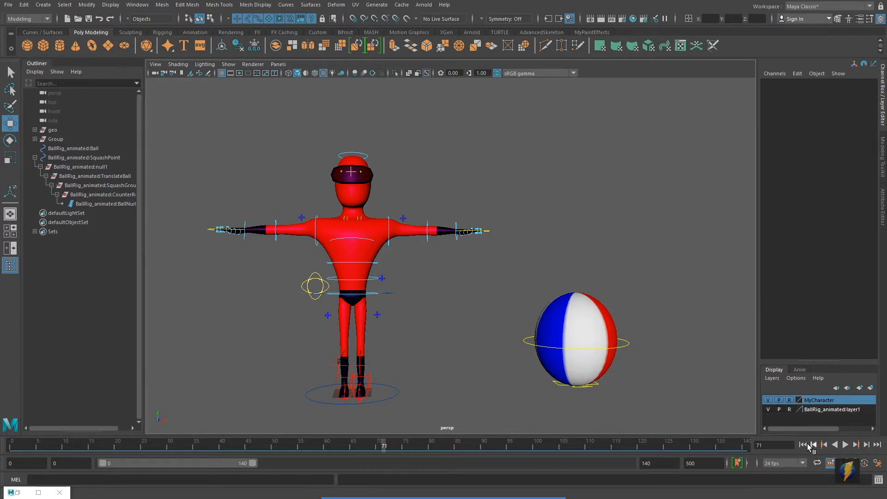
Play the ball's bounce animation twice from frame 0 to review its squash, jump and landing.
{"action": "left_click", "coordinate": [803, 444]}
{"action": "right_click_drag", "start_coordinate": [620, 323], "coordinate": [556, 324], "text": "alt"}
{"action": "middle_click_drag", "start_coordinate": [555, 325], "coordinate": [543, 356], "text": "alt"}
{"action": "left_click", "coordinate": [845, 445]}
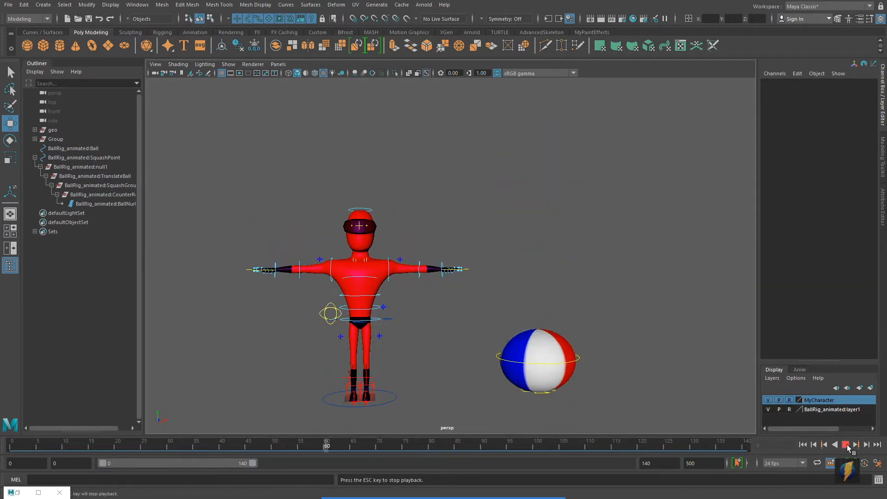
{"action": "left_click", "coordinate": [846, 445]}
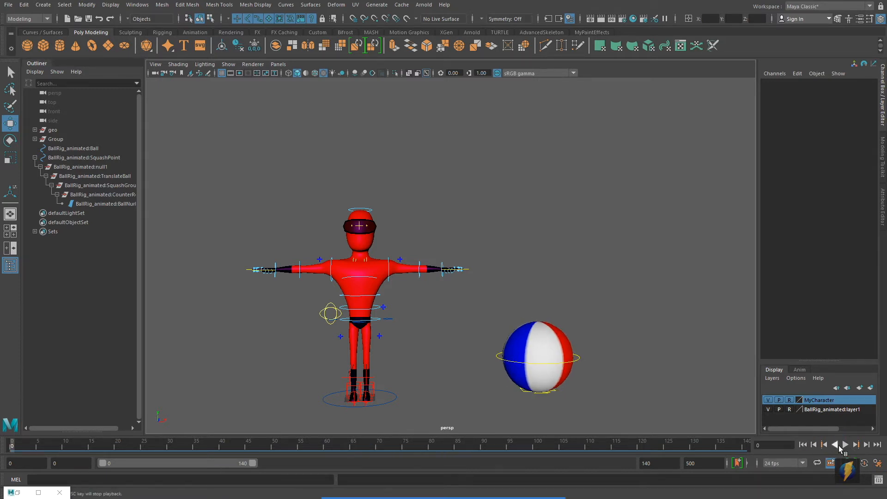
{"action": "left_click", "coordinate": [846, 444]}
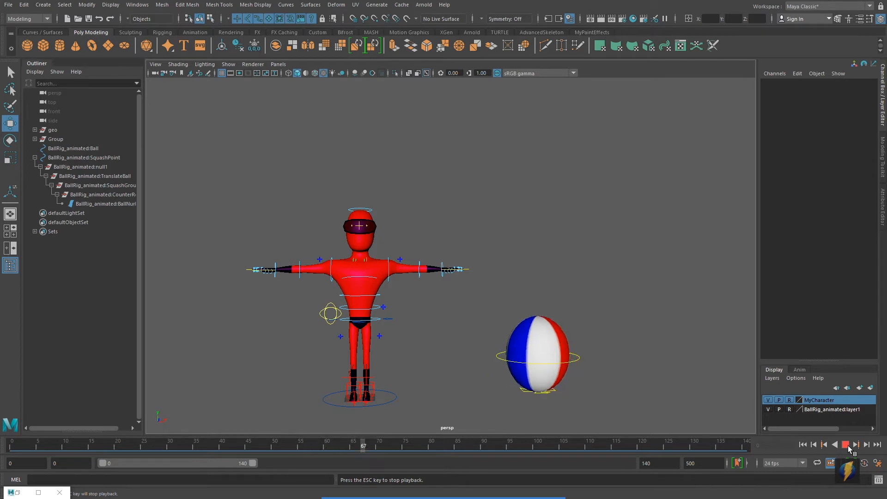
{"action": "left_click", "coordinate": [846, 445]}
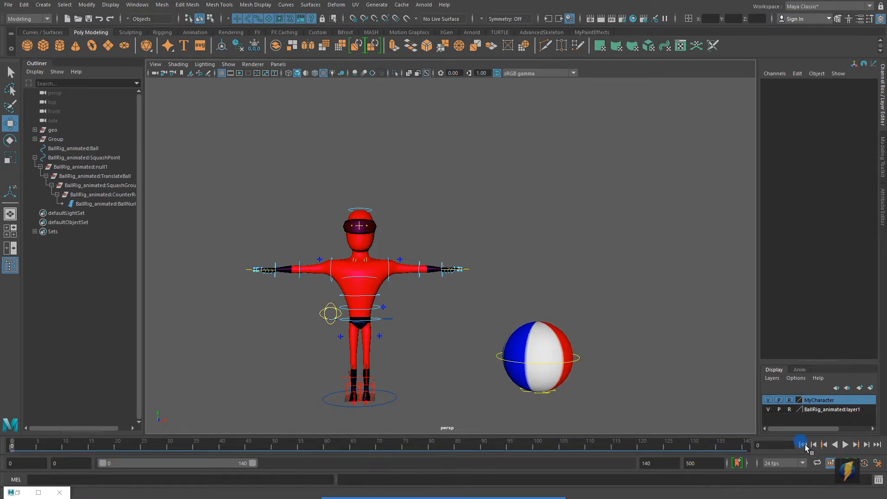
Undo the vertical move of the character's root control.
{"action": "right_click_drag", "start_coordinate": [378, 319], "coordinate": [432, 317], "text": "alt"}
{"action": "middle_click_drag", "start_coordinate": [433, 318], "coordinate": [474, 290], "text": "alt"}
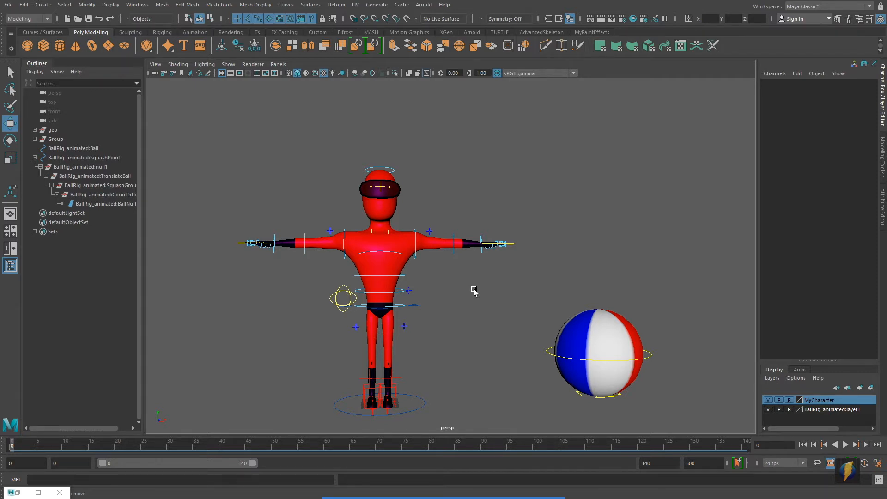
{"action": "key", "text": "ctrl+z"}
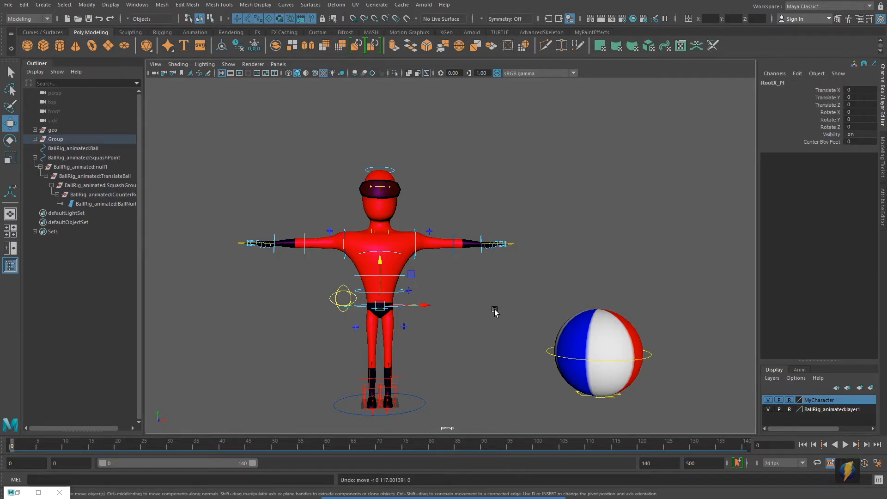
{"action": "scroll", "coordinate": [494, 312], "scroll_direction": "down", "scroll_amount": 2}
{"action": "middle_click_drag", "start_coordinate": [504, 299], "coordinate": [459, 311], "text": "alt"}
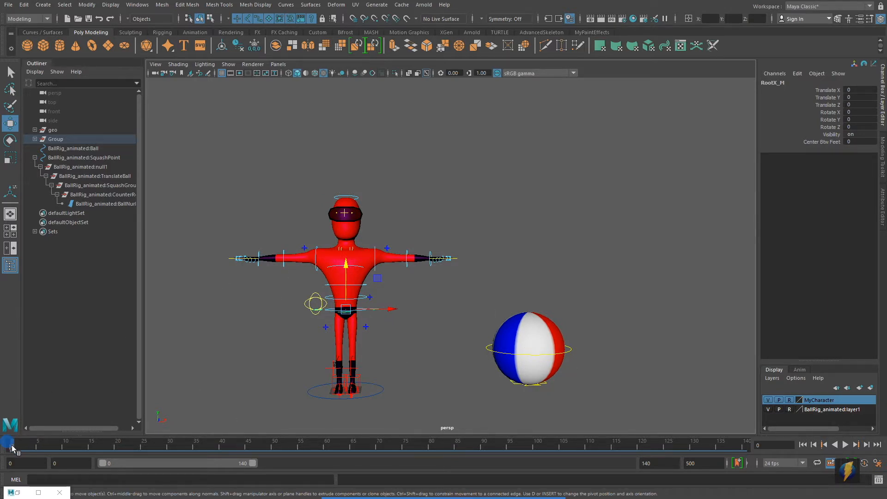
{"action": "mouse_move", "coordinate": [13, 447]}
{"action": "left_mouse_down"}
{"action": "mouse_move", "coordinate": [369, 442]}
{"action": "mouse_move", "coordinate": [3, 434]}
{"action": "left_mouse_up"}
{"action": "middle_click_drag", "start_coordinate": [531, 293], "coordinate": [578, 283], "text": "alt"}
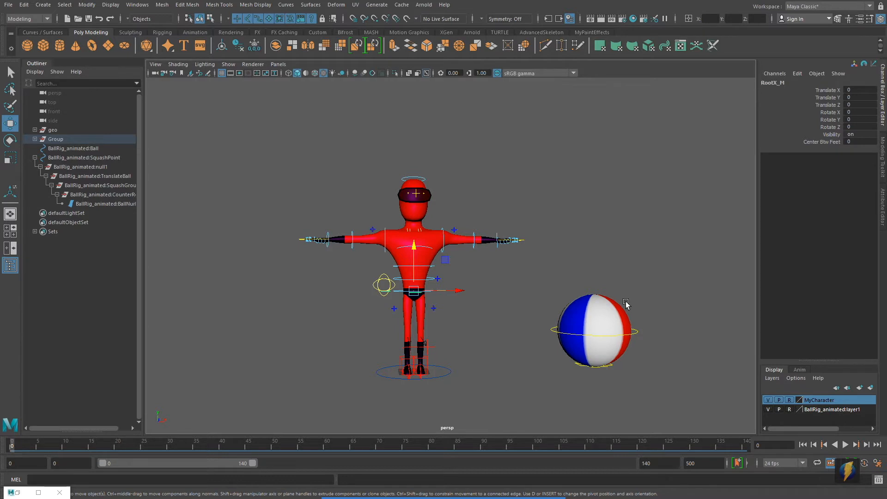
{"action": "left_click_drag", "start_coordinate": [471, 263], "coordinate": [467, 271], "text": "alt"}
{"action": "right_click_drag", "start_coordinate": [462, 272], "coordinate": [467, 283], "text": "alt"}
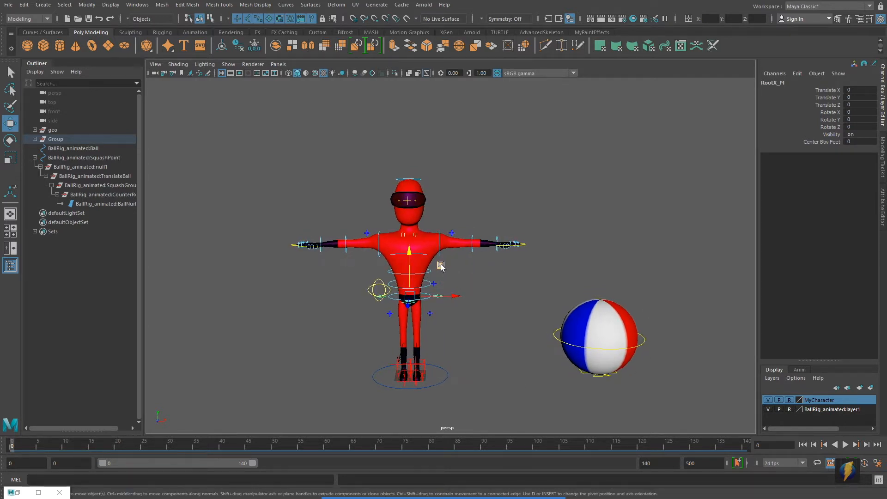
{"action": "left_click_drag", "start_coordinate": [434, 264], "coordinate": [438, 263], "text": "alt"}
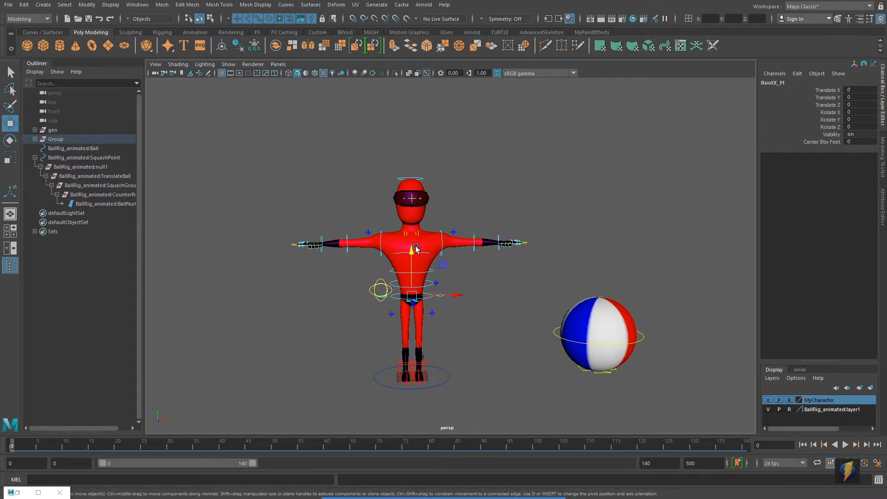
{"action": "left_click_drag", "start_coordinate": [415, 256], "coordinate": [430, 241]}
{"action": "key", "text": "ctrl+z"}
{"action": "middle_click_drag", "start_coordinate": [471, 260], "coordinate": [441, 260], "text": "alt"}
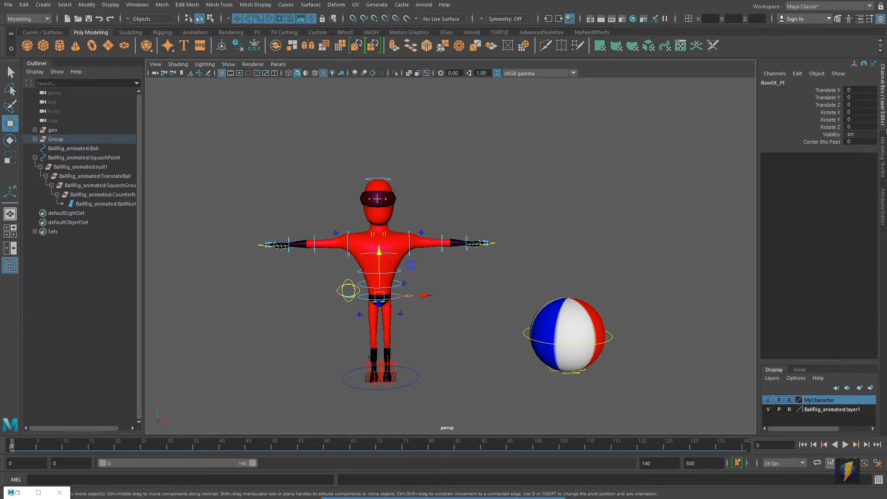
Key the character's root control at frame 0, and key it lowered to Translate Y about -23.1 at frame 21.
{"action": "key", "text": "s"}
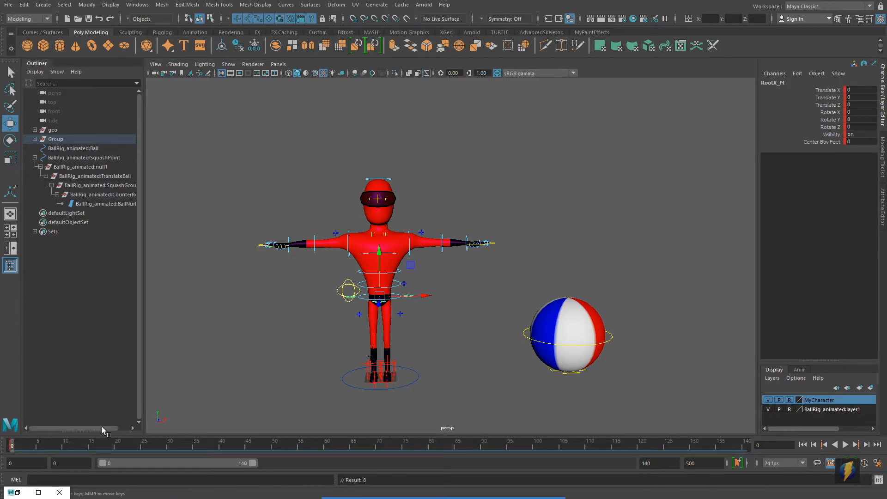
{"action": "left_click_drag", "start_coordinate": [11, 446], "coordinate": [122, 446]}
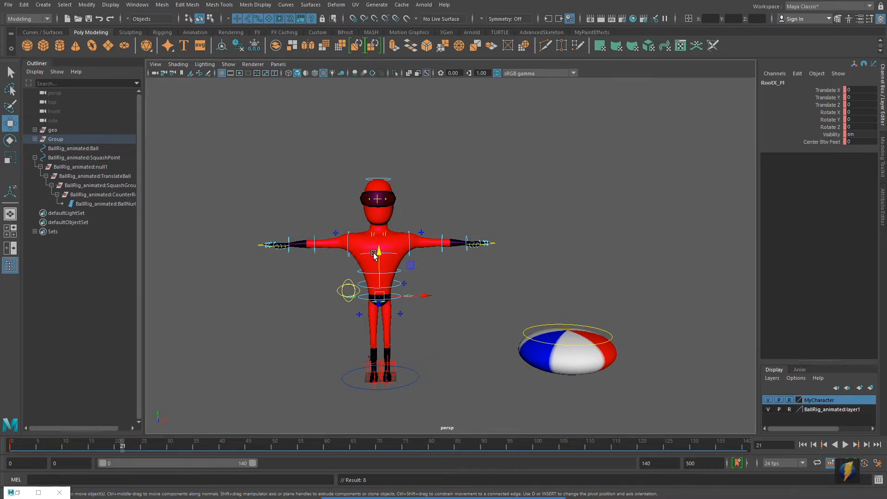
{"action": "left_click_drag", "start_coordinate": [380, 252], "coordinate": [393, 278]}
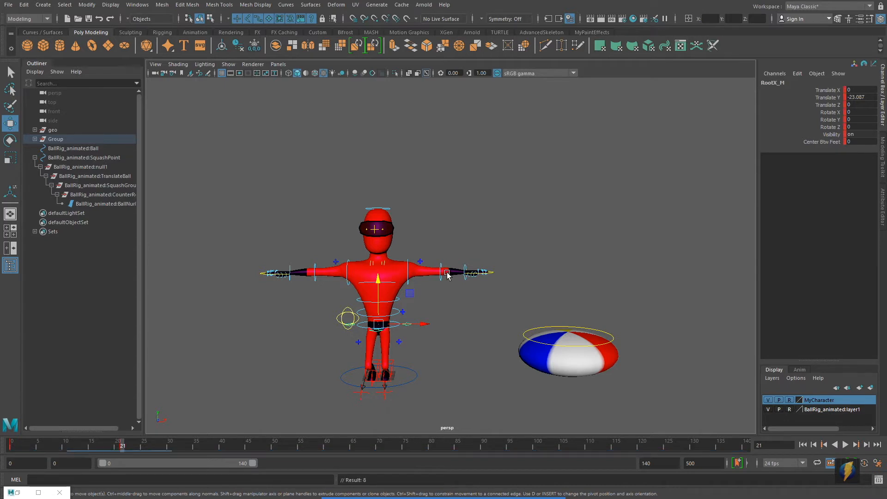
At frame 36, raise the character's root control to Translate Y about 135.7 and key it for the top of the jump.
{"action": "mouse_move", "coordinate": [121, 444]}
{"action": "left_mouse_down"}
{"action": "mouse_move", "coordinate": [89, 445]}
{"action": "mouse_move", "coordinate": [61, 430]}
{"action": "mouse_move", "coordinate": [120, 433]}
{"action": "left_mouse_up"}
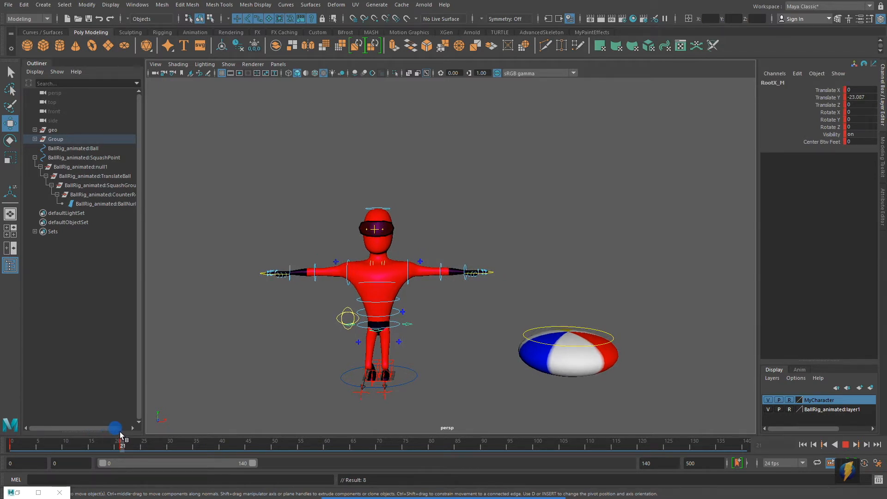
{"action": "left_click_drag", "start_coordinate": [120, 431], "coordinate": [201, 443]}
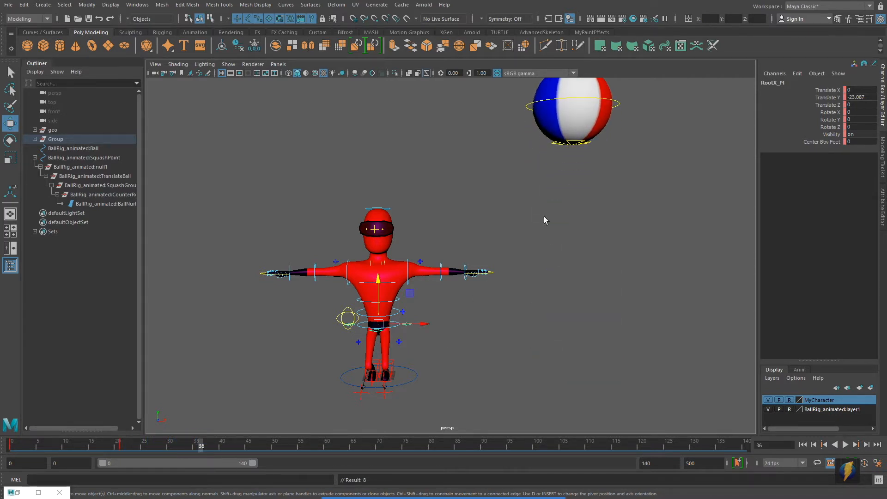
{"action": "scroll", "coordinate": [561, 270], "scroll_direction": "down", "scroll_amount": 5}
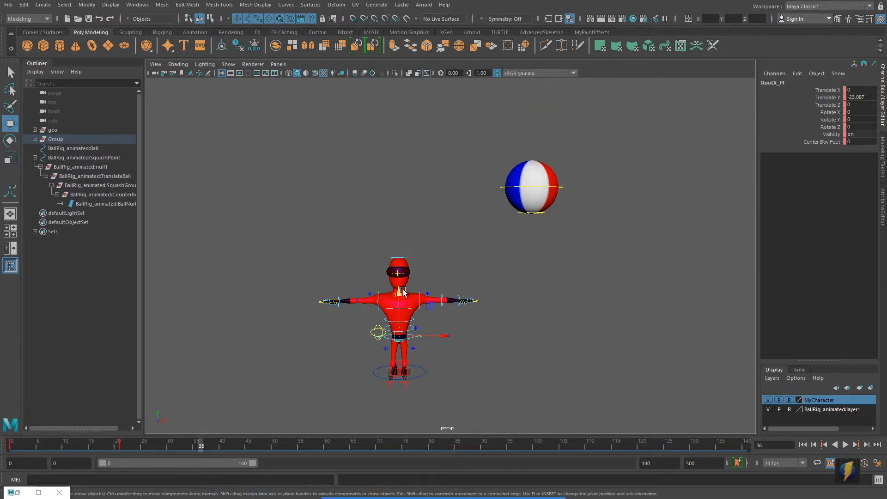
{"action": "left_click_drag", "start_coordinate": [398, 293], "coordinate": [402, 151]}
{"action": "right_click_drag", "start_coordinate": [396, 279], "coordinate": [633, 293], "text": "alt"}
{"action": "middle_click_drag", "start_coordinate": [462, 305], "coordinate": [582, 204], "text": "alt"}
{"action": "right_click_drag", "start_coordinate": [572, 256], "coordinate": [208, 262], "text": "alt"}
{"action": "middle_click_drag", "start_coordinate": [389, 231], "coordinate": [315, 276], "text": "alt"}
{"action": "right_click_drag", "start_coordinate": [315, 275], "coordinate": [365, 265], "text": "alt"}
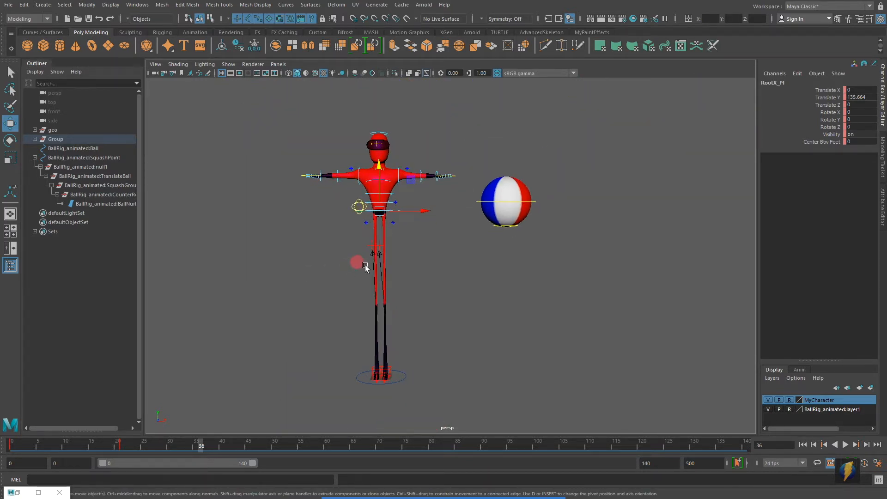
{"action": "middle_click_drag", "start_coordinate": [365, 265], "coordinate": [370, 265], "text": "alt"}
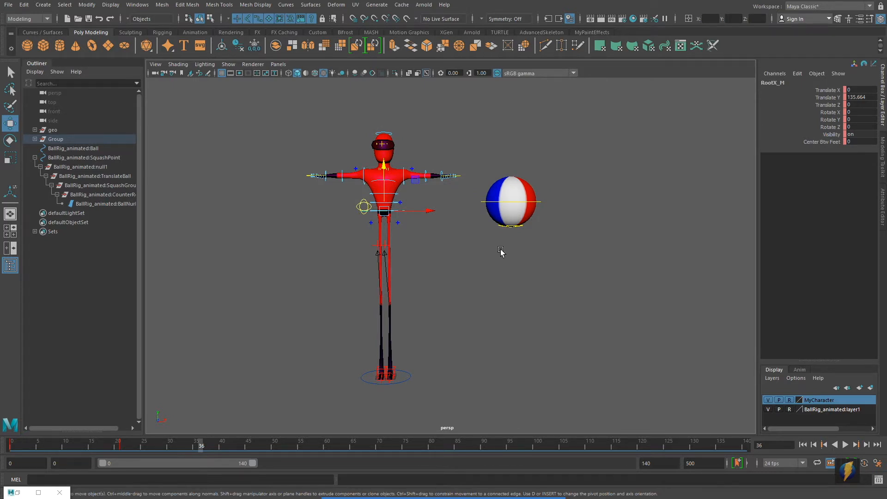
{"action": "key", "text": "s"}
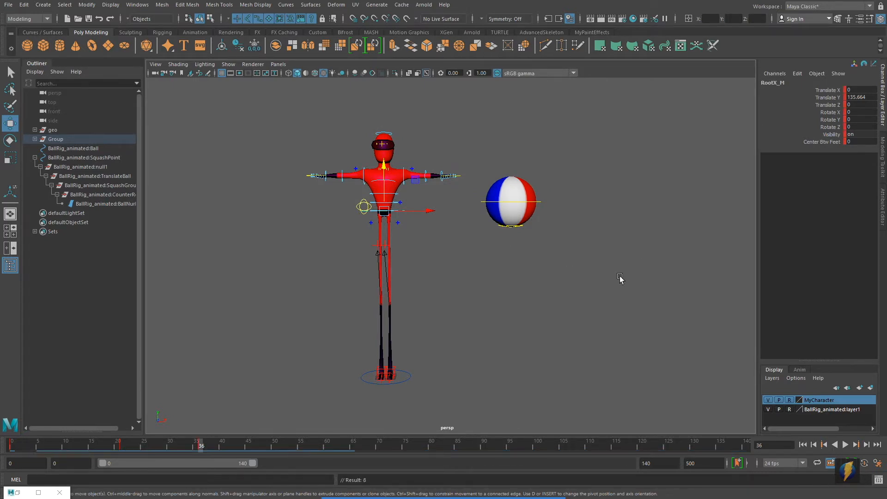
{"action": "key", "text": "alt+v"}
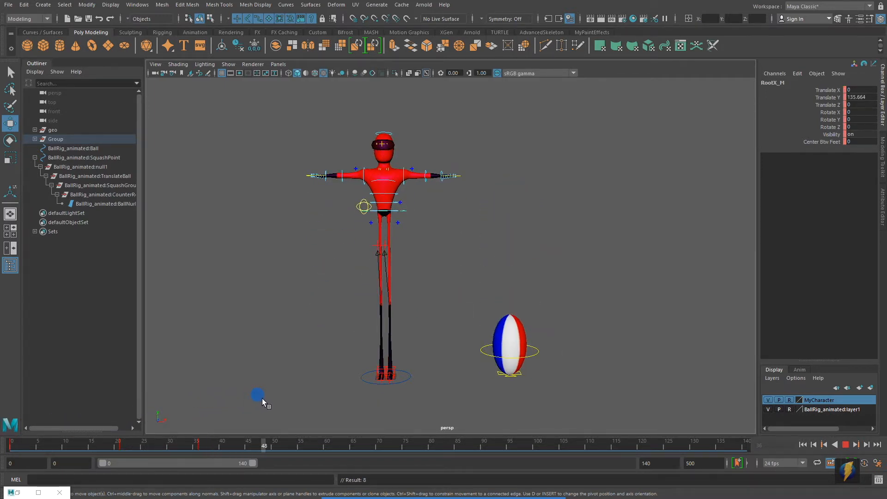
{"action": "middle_click_drag", "start_coordinate": [264, 398], "coordinate": [262, 398]}
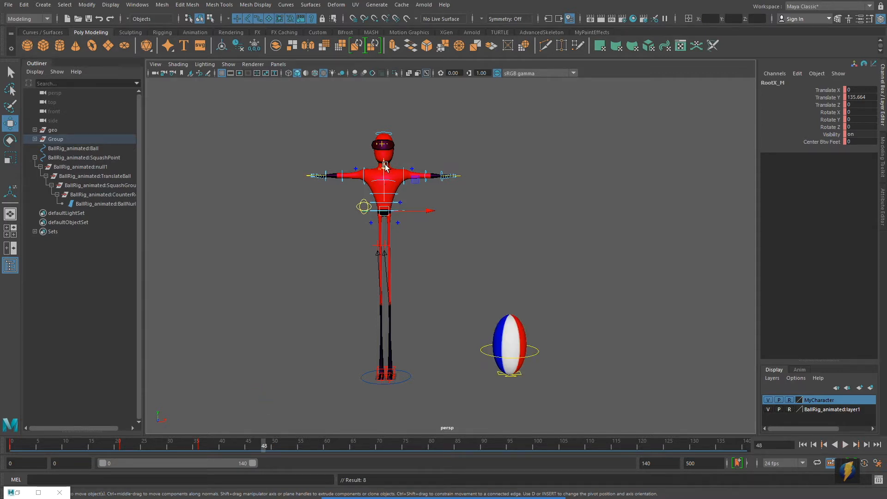
{"action": "left_click_drag", "start_coordinate": [385, 166], "coordinate": [401, 287]}
{"action": "middle_click_drag", "start_coordinate": [409, 297], "coordinate": [409, 245], "text": "alt"}
{"action": "scroll", "coordinate": [410, 245], "scroll_direction": "up", "scroll_amount": 2}
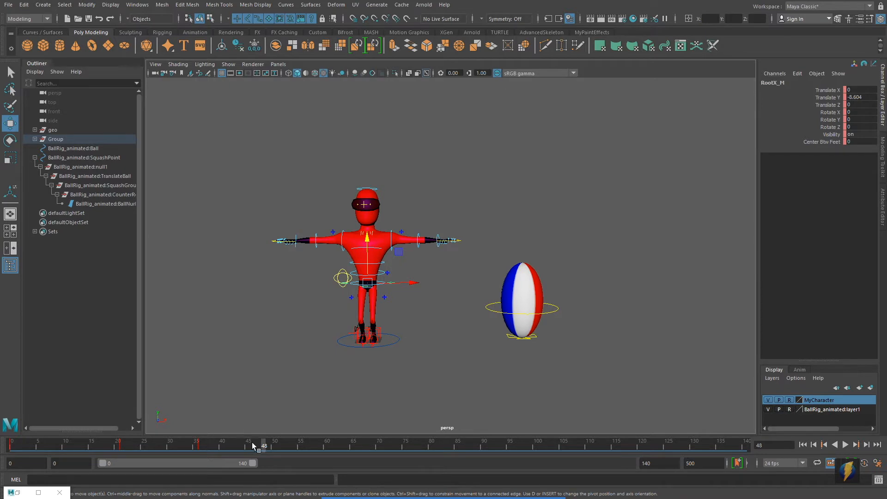
Key the root control lowered to Translate Y about -27.3 at frame 51, and back at Translate Y 0 at frame 60.
{"action": "left_click_drag", "start_coordinate": [263, 445], "coordinate": [281, 445]}
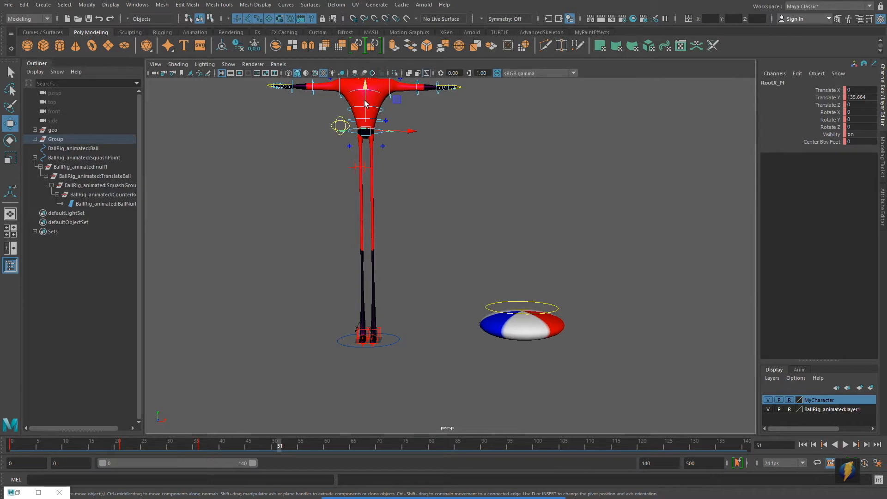
{"action": "left_click_drag", "start_coordinate": [364, 100], "coordinate": [389, 276]}
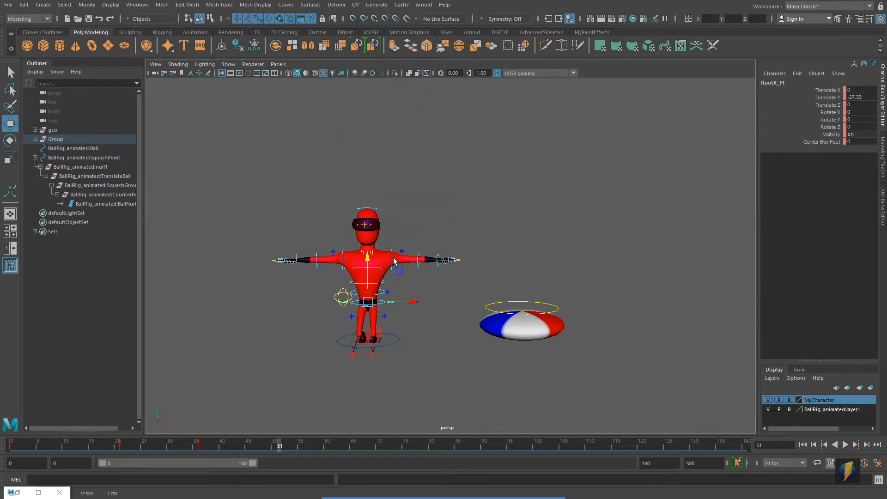
{"action": "key", "text": "s"}
{"action": "left_click_drag", "start_coordinate": [275, 447], "coordinate": [231, 451]}
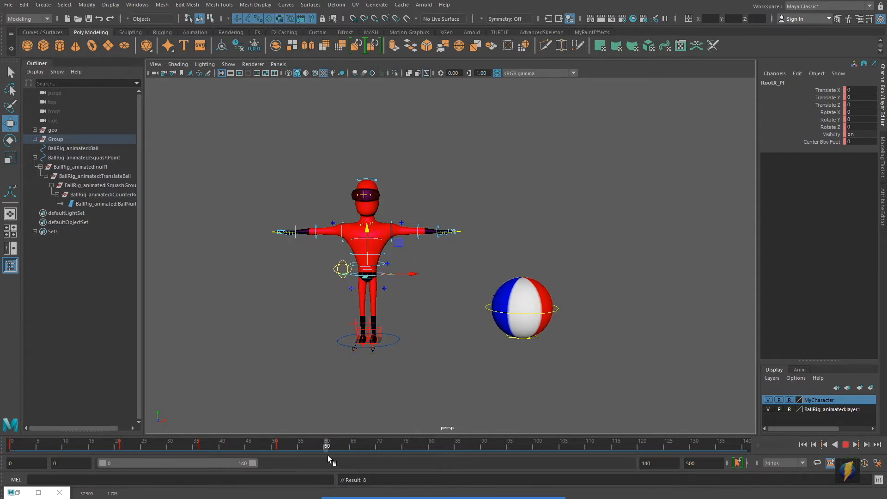
{"action": "key", "text": "s"}
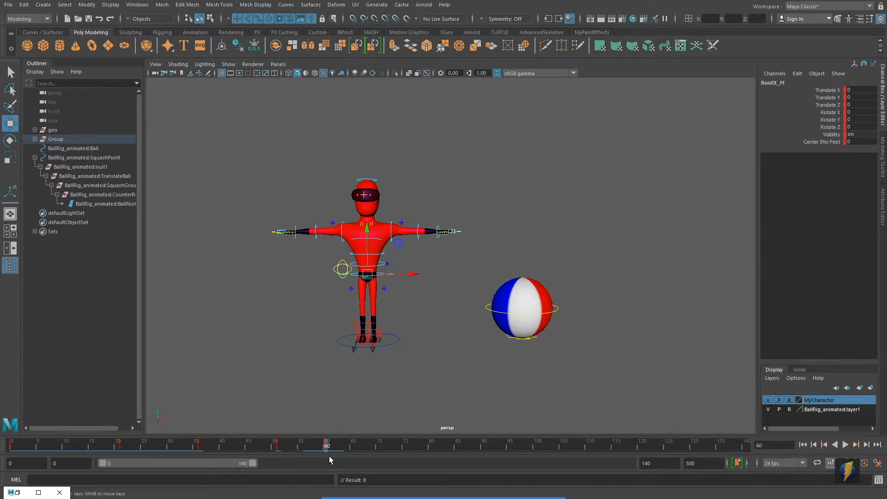
Play the animation from frame 0 and compare the character's jump with the ball's bounce.
{"action": "left_click_drag", "start_coordinate": [328, 444], "coordinate": [3, 389]}
{"action": "middle_click_drag", "start_coordinate": [504, 231], "coordinate": [534, 284], "text": "alt"}
{"action": "right_click_drag", "start_coordinate": [598, 279], "coordinate": [556, 281], "text": "alt"}
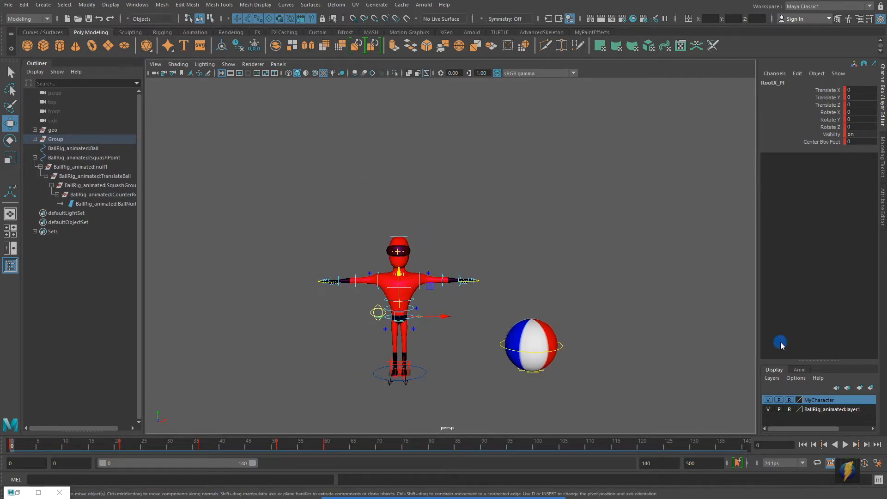
{"action": "left_click", "coordinate": [845, 444]}
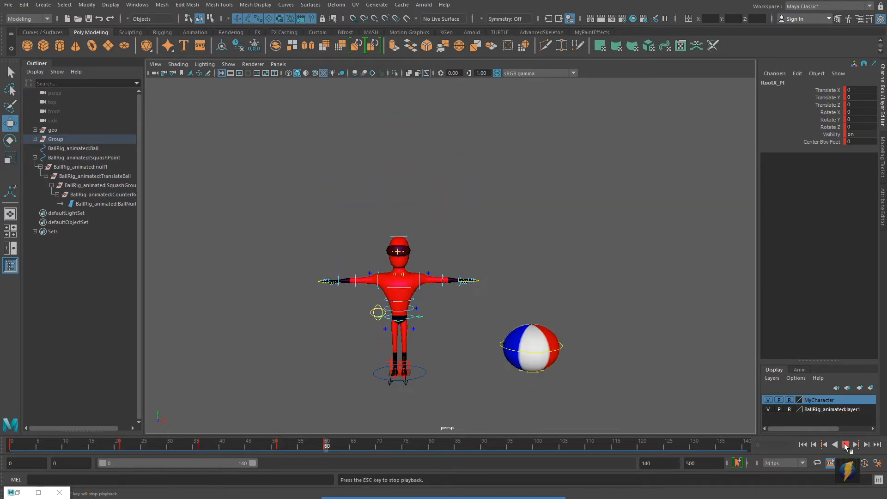
{"action": "left_click_drag", "start_coordinate": [454, 302], "coordinate": [497, 301], "text": "alt"}
{"action": "middle_click_drag", "start_coordinate": [497, 301], "coordinate": [479, 271], "text": "alt"}
{"action": "right_click_drag", "start_coordinate": [404, 307], "coordinate": [461, 297], "text": "alt"}
{"action": "middle_click_drag", "start_coordinate": [461, 297], "coordinate": [462, 307], "text": "alt"}
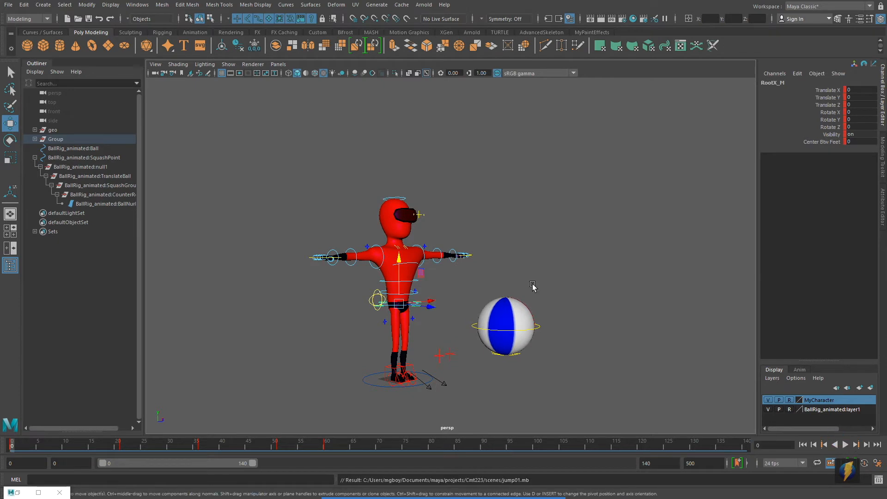
Select the ball's main control and open its animation curves in the Graph Editor.
{"action": "scroll", "coordinate": [529, 257], "scroll_direction": "up", "scroll_amount": 5}
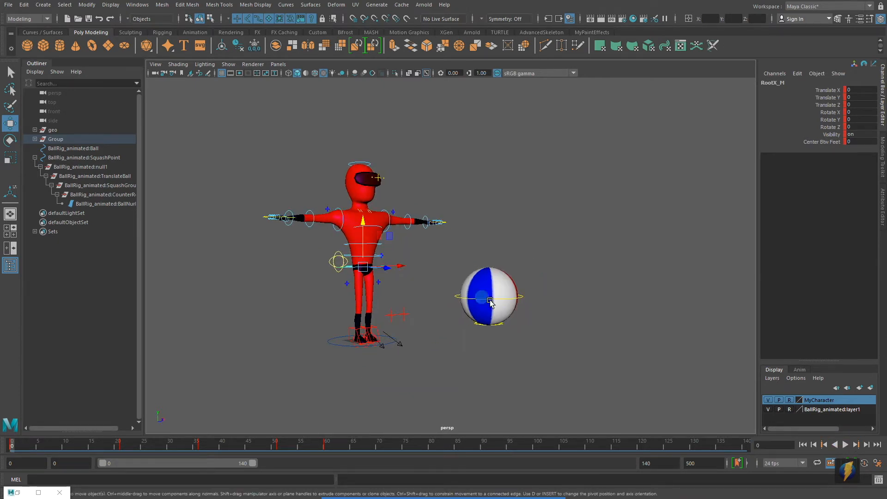
{"action": "left_click", "coordinate": [531, 302]}
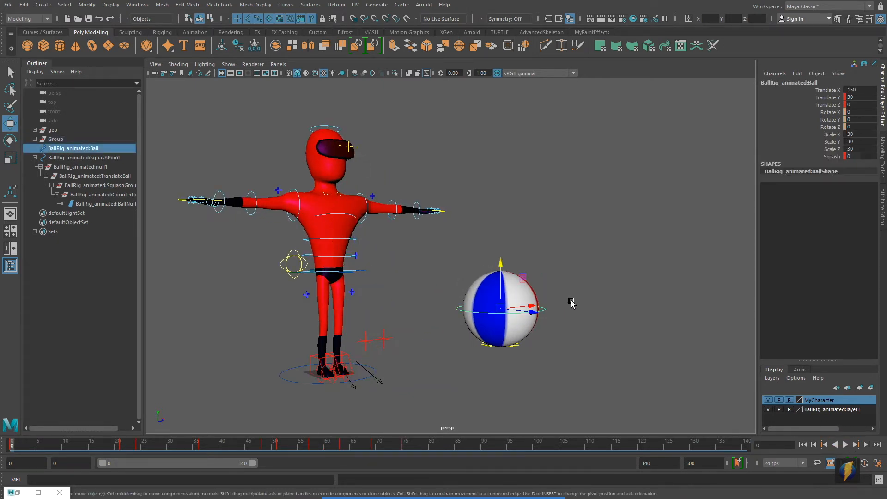
{"action": "middle_click_drag", "start_coordinate": [572, 303], "coordinate": [573, 313], "text": "alt"}
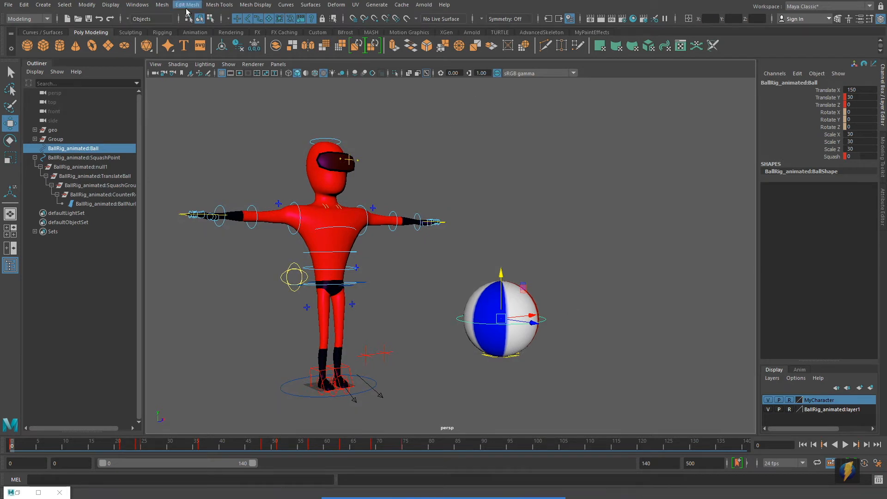
{"action": "left_click", "coordinate": [137, 5]}
{"action": "mouse_move", "coordinate": [164, 67]}
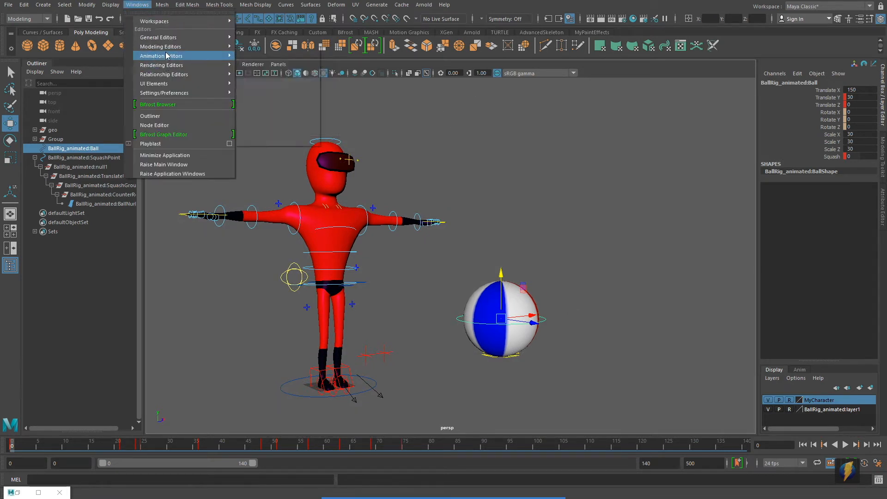
{"action": "left_click", "coordinate": [298, 55]}
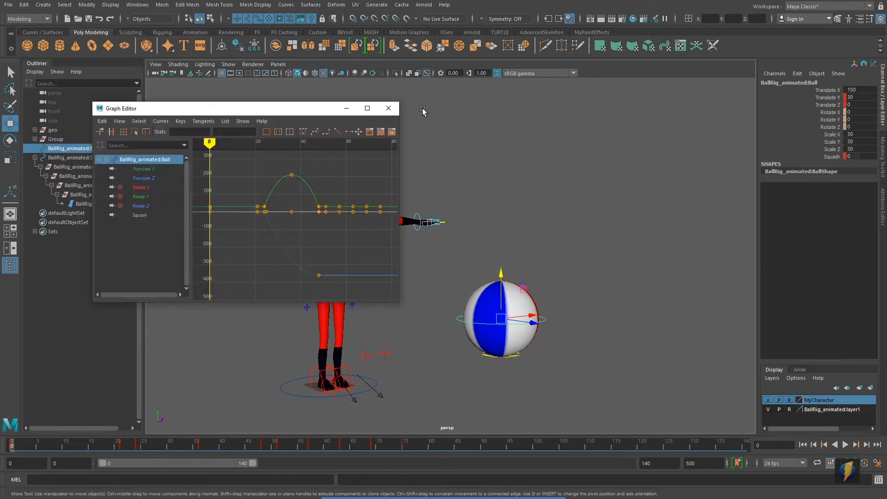
Isolate the ball's Translate Y curve in the enlarged Graph Editor and examine the shape of its bounce arc.
{"action": "left_click", "coordinate": [367, 109]}
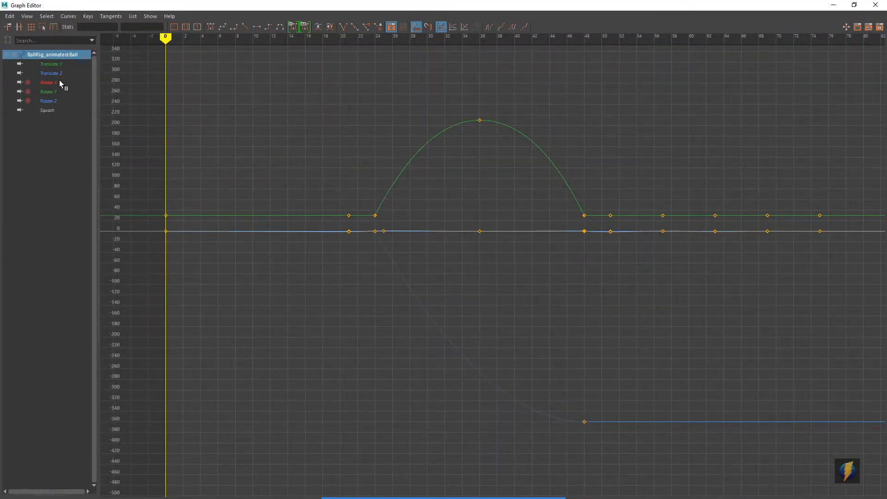
{"action": "left_click", "coordinate": [55, 64]}
{"action": "right_click_drag", "start_coordinate": [378, 162], "coordinate": [507, 165], "text": "alt+shift"}
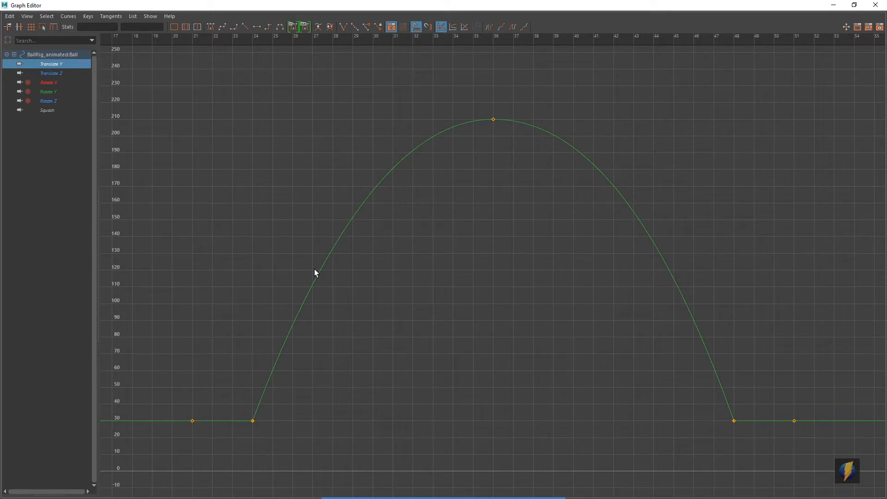
{"action": "mouse_move", "coordinate": [481, 495]}
{"action": "left_click", "coordinate": [476, 480]}
{"action": "mouse_move", "coordinate": [433, 276]}
{"action": "left_mouse_down"}
{"action": "mouse_move", "coordinate": [488, 125]}
{"action": "mouse_move", "coordinate": [456, 126]}
{"action": "mouse_move", "coordinate": [575, 124]}
{"action": "mouse_move", "coordinate": [464, 126]}
{"action": "mouse_move", "coordinate": [572, 110]}
{"action": "mouse_move", "coordinate": [416, 154]}
{"action": "mouse_move", "coordinate": [382, 293]}
{"action": "mouse_move", "coordinate": [309, 397]}
{"action": "mouse_move", "coordinate": [261, 429]}
{"action": "mouse_move", "coordinate": [295, 314]}
{"action": "mouse_move", "coordinate": [253, 414]}
{"action": "mouse_move", "coordinate": [259, 420]}
{"action": "mouse_move", "coordinate": [250, 420]}
{"action": "mouse_move", "coordinate": [316, 290]}
{"action": "mouse_move", "coordinate": [433, 129]}
{"action": "mouse_move", "coordinate": [558, 131]}
{"action": "mouse_move", "coordinate": [615, 183]}
{"action": "mouse_move", "coordinate": [550, 129]}
{"action": "mouse_move", "coordinate": [602, 157]}
{"action": "mouse_move", "coordinate": [633, 188]}
{"action": "mouse_move", "coordinate": [702, 316]}
{"action": "mouse_move", "coordinate": [722, 416]}
{"action": "left_mouse_up"}
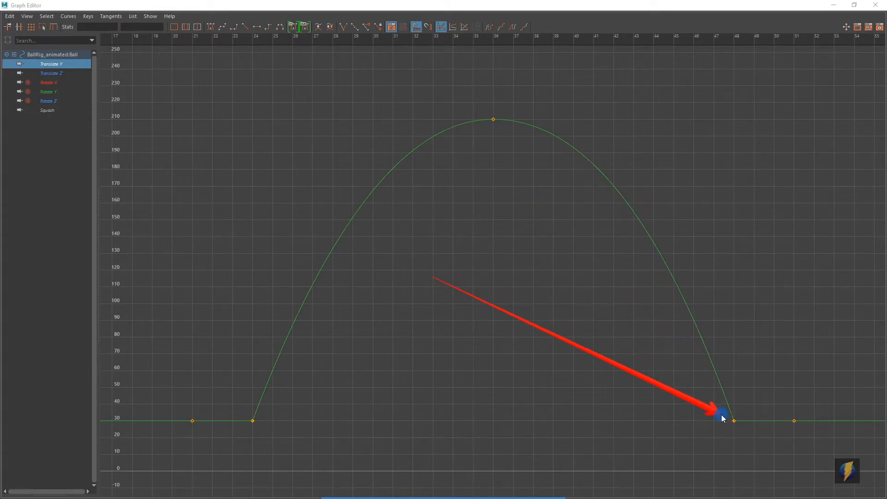
{"action": "mouse_move", "coordinate": [723, 418]}
{"action": "left_mouse_down"}
{"action": "mouse_move", "coordinate": [612, 200]}
{"action": "mouse_move", "coordinate": [388, 267]}
{"action": "mouse_move", "coordinate": [482, 124]}
{"action": "left_mouse_up"}
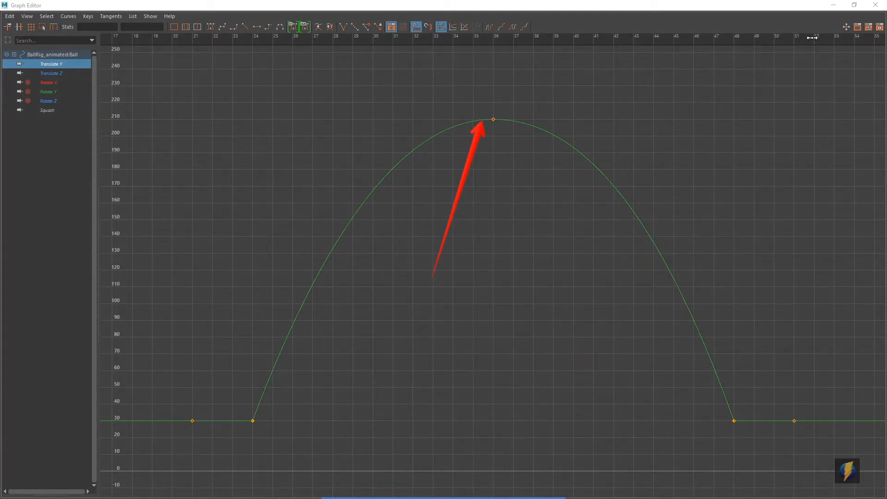
Select the character's root control in the viewport and go to frame 21.
{"action": "left_click", "coordinate": [834, 6]}
{"action": "left_click_drag", "start_coordinate": [373, 302], "coordinate": [354, 306], "text": "alt"}
{"action": "left_click", "coordinate": [359, 291]}
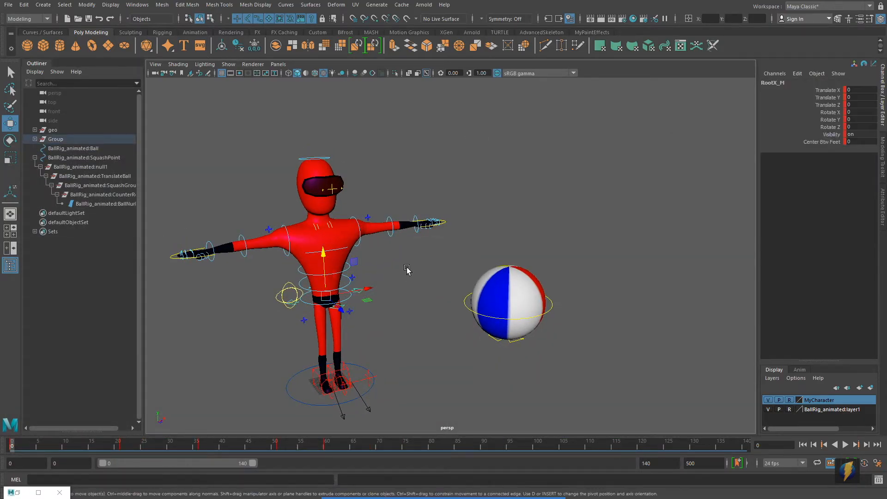
{"action": "middle_click_drag", "start_coordinate": [358, 291], "coordinate": [419, 243], "text": "alt"}
{"action": "left_click_drag", "start_coordinate": [374, 224], "coordinate": [383, 245]}
{"action": "key", "text": "ctrl+z"}
{"action": "mouse_move", "coordinate": [113, 443]}
{"action": "left_mouse_down"}
{"action": "mouse_move", "coordinate": [60, 442]}
{"action": "mouse_move", "coordinate": [129, 438]}
{"action": "mouse_move", "coordinate": [119, 440]}
{"action": "left_mouse_up"}
Open the root control's animation curves in an enlarged Graph Editor and isolate its Translate Y curve.
{"action": "left_click", "coordinate": [137, 4]}
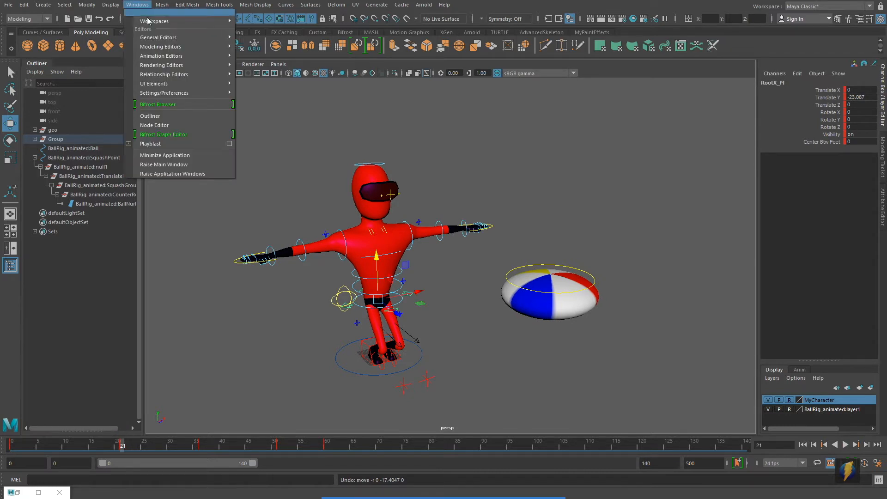
{"action": "mouse_move", "coordinate": [185, 56]}
{"action": "left_click", "coordinate": [255, 56]}
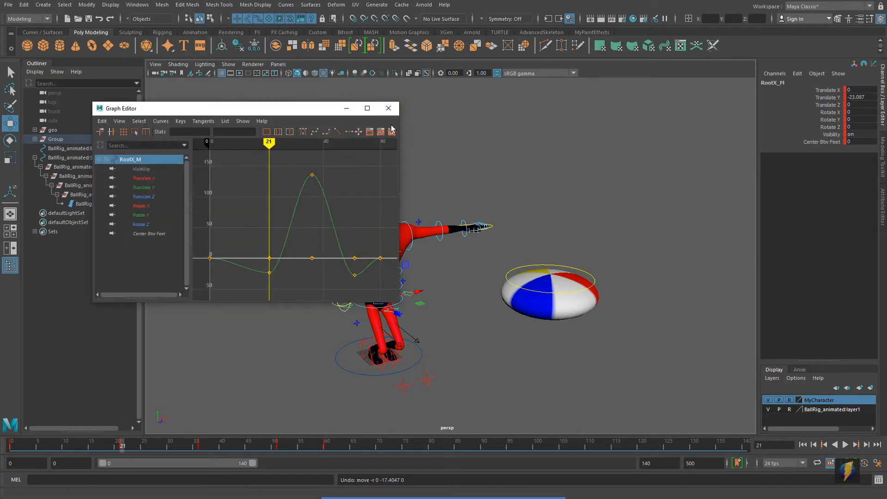
{"action": "left_click", "coordinate": [367, 109]}
{"action": "middle_click_drag", "start_coordinate": [603, 212], "coordinate": [566, 179], "text": "alt"}
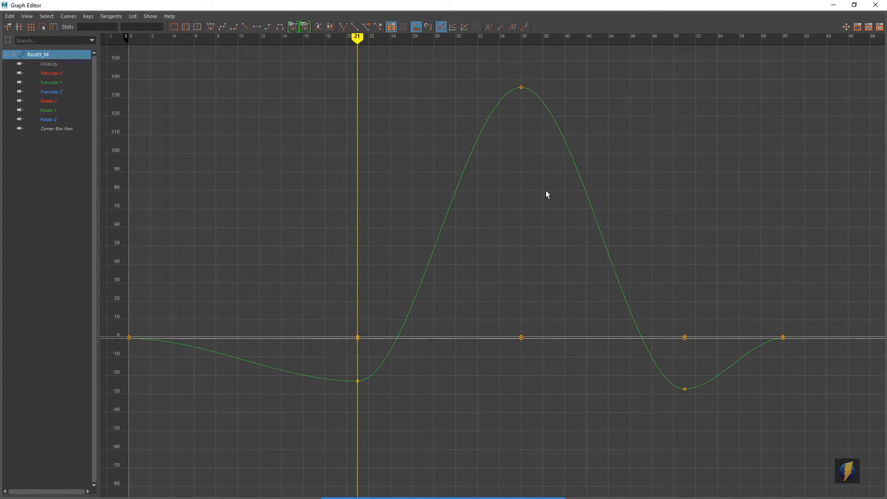
{"action": "left_click", "coordinate": [54, 83]}
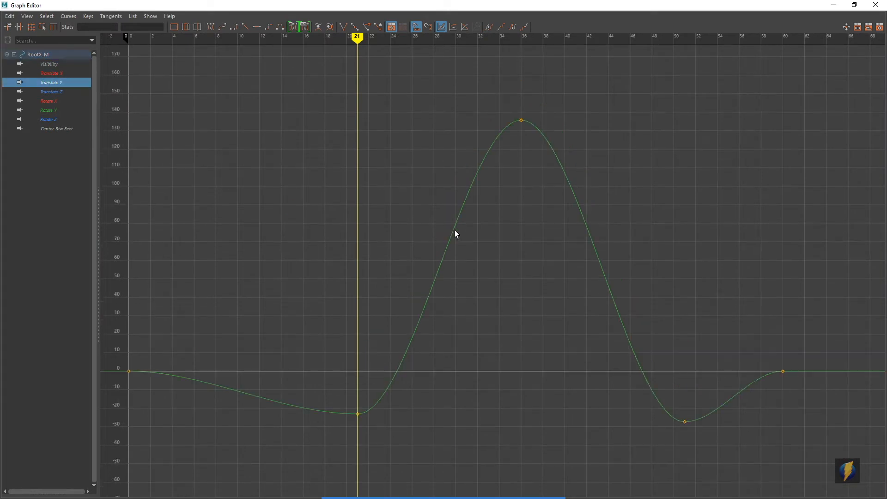
Break the tangents of the Translate Y key at frame 21 and steepen its outgoing tangent for a fast takeoff.
{"action": "middle_click_drag", "start_coordinate": [451, 233], "coordinate": [439, 226], "text": "alt"}
{"action": "left_click_drag", "start_coordinate": [303, 401], "coordinate": [377, 428]}
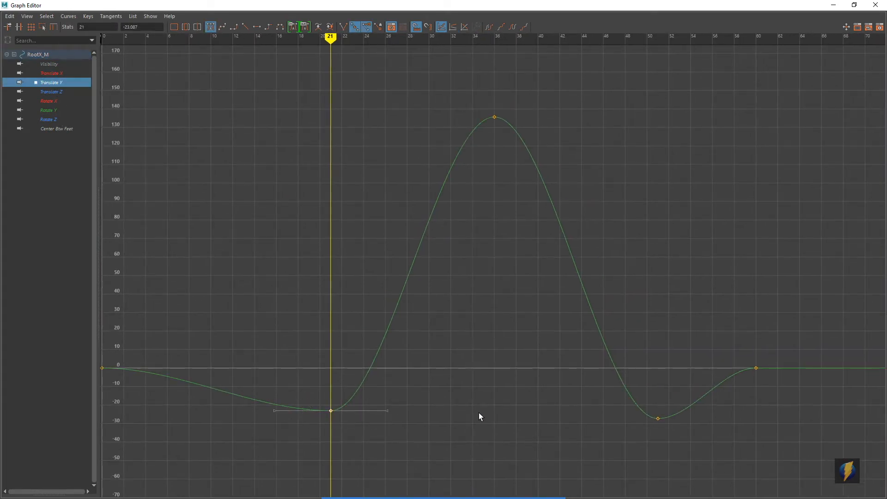
{"action": "middle_click_drag", "start_coordinate": [453, 211], "coordinate": [445, 189], "text": "alt"}
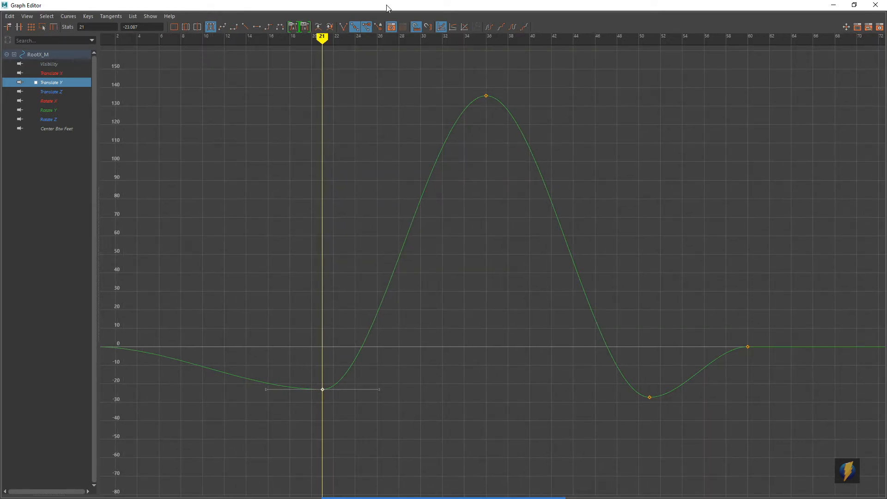
{"action": "left_click", "coordinate": [343, 26]}
{"action": "left_click_drag", "start_coordinate": [379, 390], "coordinate": [334, 325]}
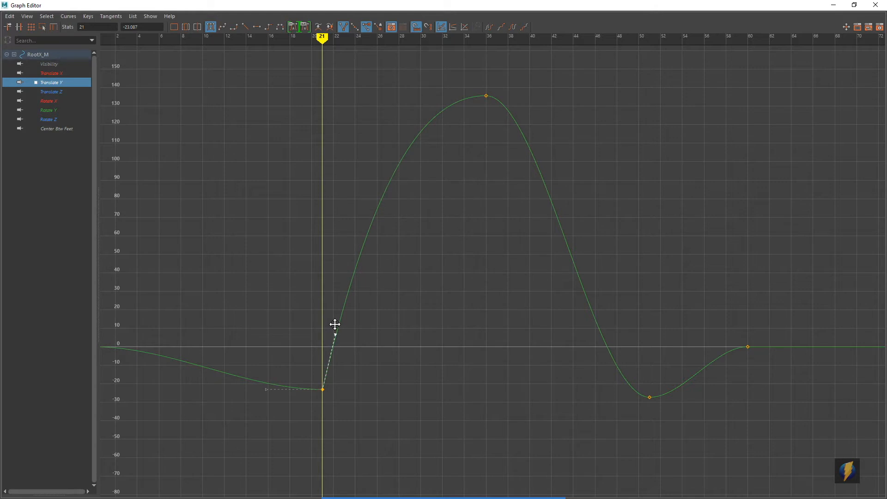
Break the tangents of the Translate Y key at frame 51 and steepen its incoming tangent for a fast landing.
{"action": "left_click_drag", "start_coordinate": [675, 420], "coordinate": [676, 420]}
{"action": "left_click_drag", "start_coordinate": [601, 383], "coordinate": [642, 341]}
{"action": "left_click_drag", "start_coordinate": [345, 342], "coordinate": [344, 342]}
{"action": "left_click_drag", "start_coordinate": [467, 76], "coordinate": [508, 238]}
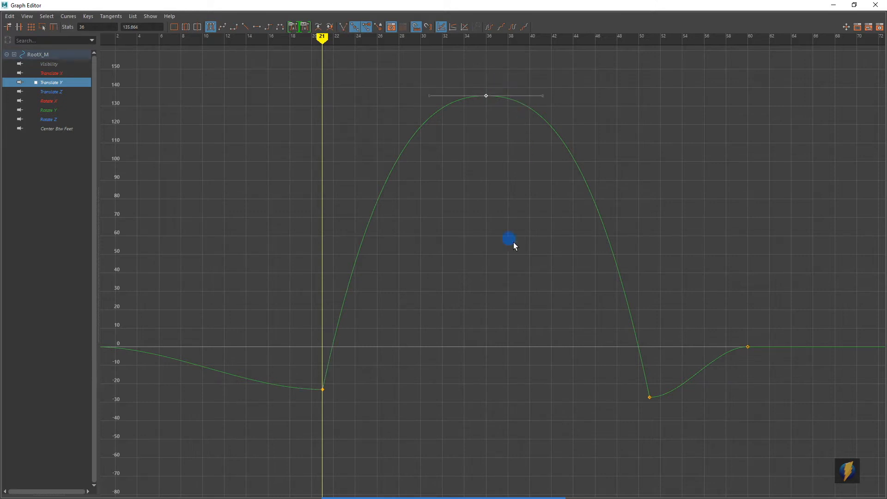
Fine-tune the outgoing tangent at frame 21 and the incoming tangent at frame 51 to form an even, ball-like arc.
{"action": "left_click_drag", "start_coordinate": [340, 411], "coordinate": [340, 412]}
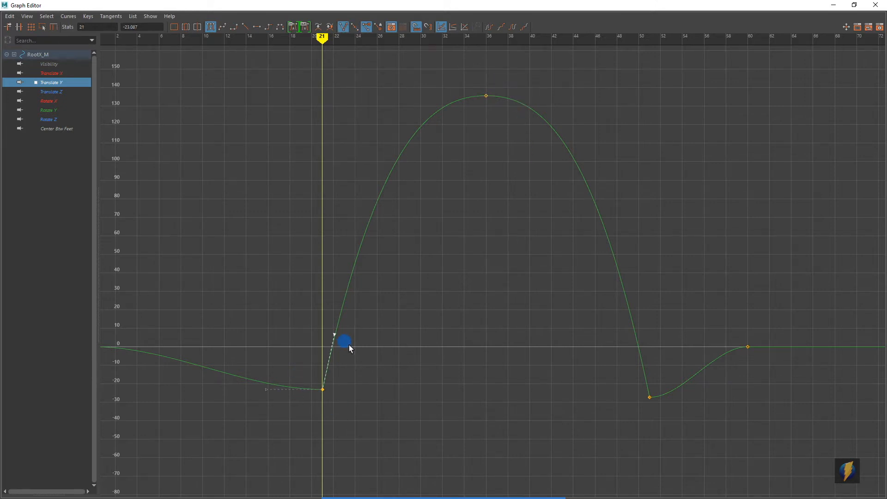
{"action": "mouse_move", "coordinate": [333, 335]}
{"action": "middle_mouse_down"}
{"action": "mouse_move", "coordinate": [364, 354]}
{"action": "mouse_move", "coordinate": [325, 332]}
{"action": "mouse_move", "coordinate": [343, 336]}
{"action": "middle_mouse_up"}
{"action": "left_click", "coordinate": [486, 479]}
{"action": "mouse_move", "coordinate": [720, 124]}
{"action": "left_mouse_down"}
{"action": "mouse_move", "coordinate": [525, 98]}
{"action": "mouse_move", "coordinate": [385, 96]}
{"action": "mouse_move", "coordinate": [583, 96]}
{"action": "left_mouse_up"}
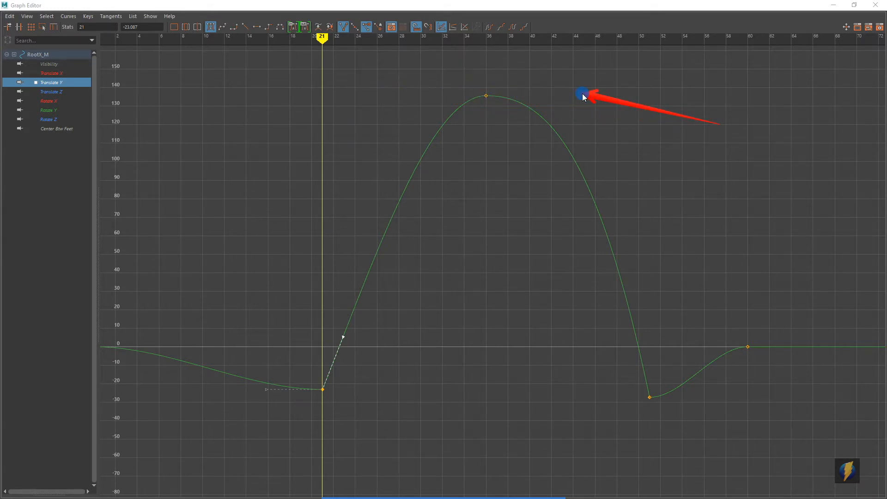
{"action": "left_click_drag", "start_coordinate": [347, 337], "coordinate": [340, 333]}
{"action": "left_click_drag", "start_coordinate": [618, 381], "coordinate": [698, 437]}
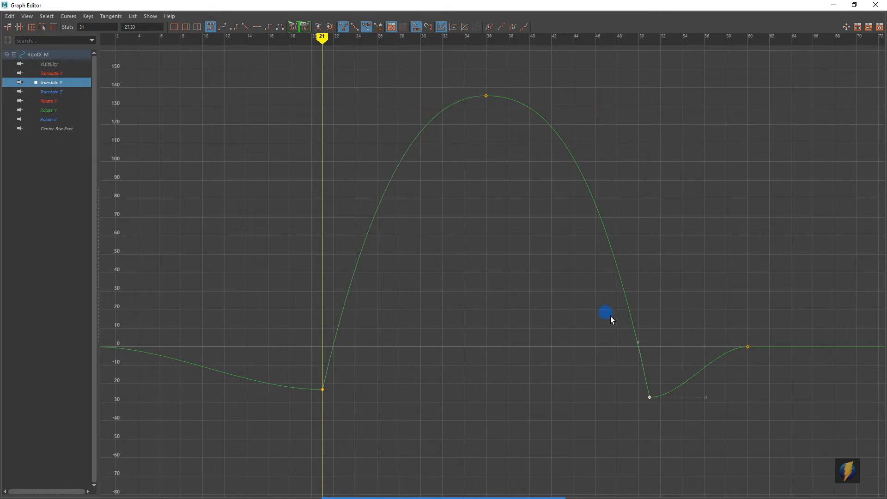
{"action": "mouse_move", "coordinate": [641, 345]}
{"action": "left_mouse_down"}
{"action": "mouse_move", "coordinate": [611, 341]}
{"action": "mouse_move", "coordinate": [639, 339]}
{"action": "left_mouse_up"}
Play the animation from frame 0 in the viewport and check the reshaped jump against the ball's bounce.
{"action": "left_click", "coordinate": [833, 6]}
{"action": "left_click_drag", "start_coordinate": [542, 376], "coordinate": [656, 402], "text": "alt"}
{"action": "left_click", "coordinate": [803, 445]}
{"action": "left_click", "coordinate": [846, 445]}
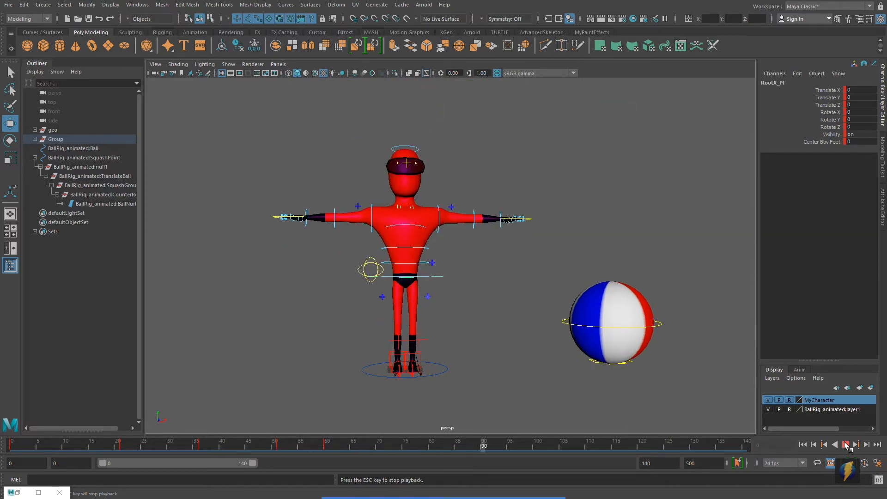
{"action": "left_click", "coordinate": [845, 445]}
{"action": "right_click_drag", "start_coordinate": [561, 242], "coordinate": [486, 250], "text": "alt"}
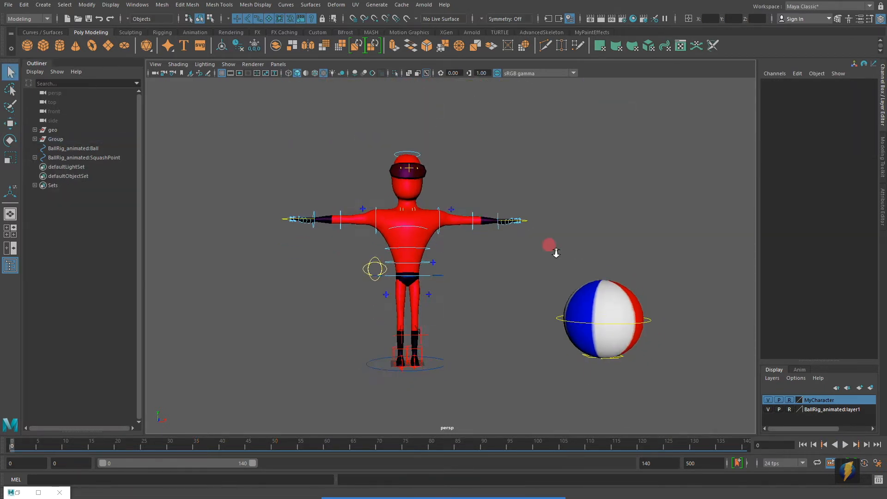
{"action": "middle_click_drag", "start_coordinate": [486, 251], "coordinate": [471, 311], "text": "alt"}
{"action": "left_click", "coordinate": [845, 445]}
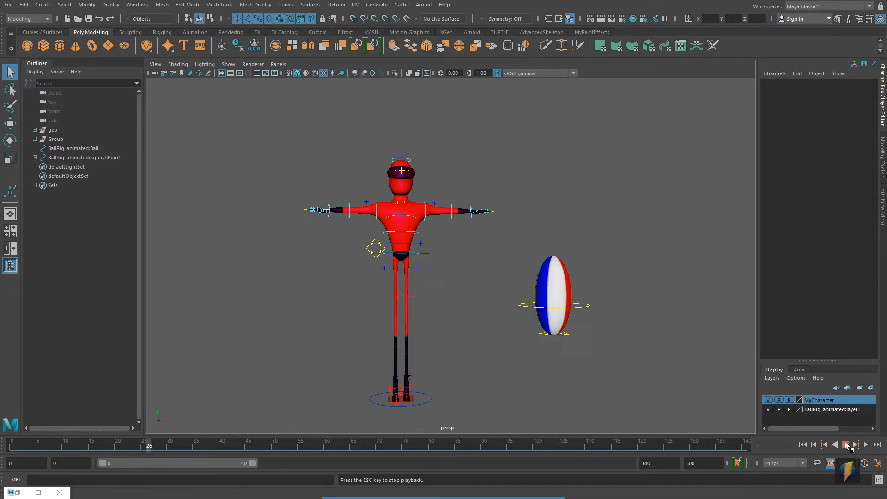
{"action": "key", "text": "Escape"}
Select both of the character's foot IK controls.
{"action": "scroll", "coordinate": [439, 335], "scroll_direction": "up", "scroll_amount": 5}
{"action": "left_click_drag", "start_coordinate": [424, 357], "coordinate": [461, 359], "text": "alt"}
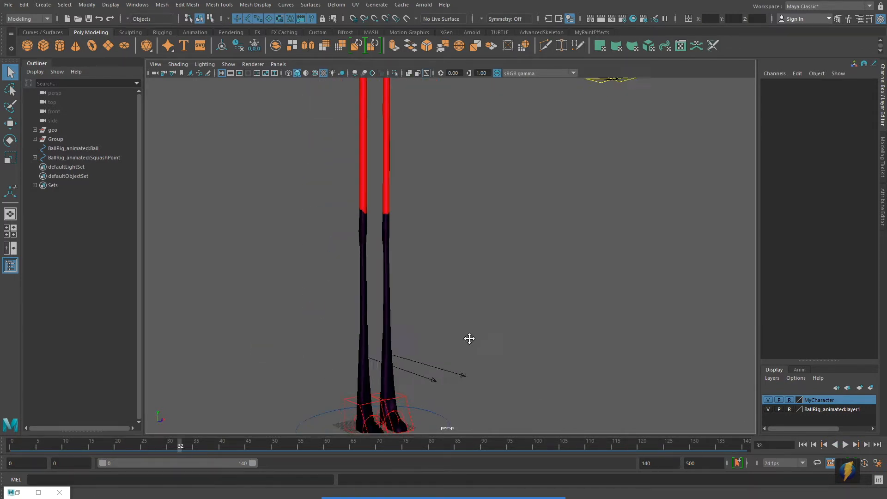
{"action": "middle_click_drag", "start_coordinate": [376, 421], "coordinate": [398, 355], "text": "alt"}
{"action": "left_click", "coordinate": [367, 352]}
{"action": "left_click", "coordinate": [421, 347], "text": "shift"}
{"action": "right_click_drag", "start_coordinate": [566, 327], "coordinate": [402, 301], "text": "alt"}
{"action": "middle_click_drag", "start_coordinate": [402, 301], "coordinate": [391, 340], "text": "alt"}
Go to frame 22 and show the character in the side view with textured shading.
{"action": "left_click_drag", "start_coordinate": [77, 444], "coordinate": [129, 445]}
{"action": "key", "text": "space"}
{"action": "key", "text": "space"}
{"action": "scroll", "coordinate": [557, 380], "scroll_direction": "down", "scroll_amount": 3}
{"action": "scroll", "coordinate": [556, 381], "scroll_direction": "down", "scroll_amount": 3}
{"action": "middle_click_drag", "start_coordinate": [508, 374], "coordinate": [533, 303], "text": "alt"}
{"action": "key", "text": "5"}
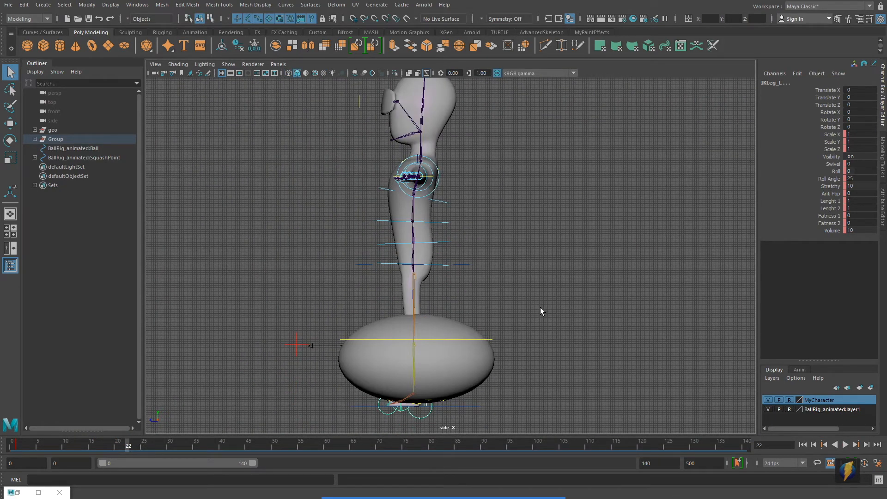
{"action": "key", "text": "6"}
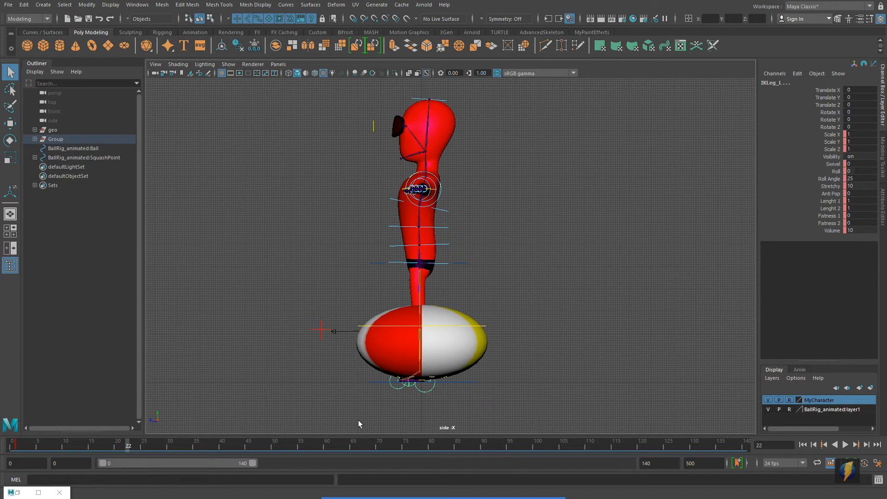
Show the side view in wireframe and key both foot controls on the ground at frames 22 and 50.
{"action": "mouse_move", "coordinate": [124, 447]}
{"action": "left_mouse_down"}
{"action": "mouse_move", "coordinate": [109, 444]}
{"action": "mouse_move", "coordinate": [129, 442]}
{"action": "left_mouse_up"}
{"action": "key", "text": "4"}
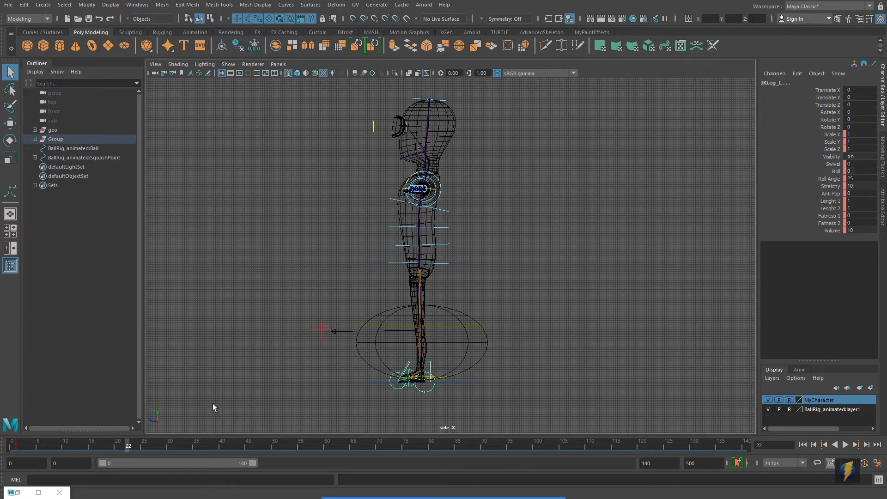
{"action": "mouse_move", "coordinate": [132, 446]}
{"action": "left_mouse_down"}
{"action": "mouse_move", "coordinate": [121, 444]}
{"action": "mouse_move", "coordinate": [128, 444]}
{"action": "left_mouse_up"}
{"action": "key", "text": "s"}
{"action": "left_click_drag", "start_coordinate": [128, 446], "coordinate": [276, 423]}
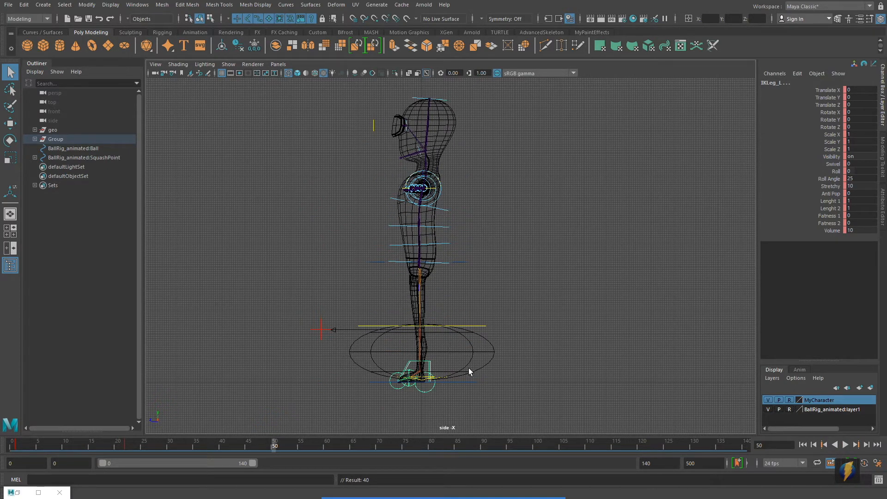
At frame 36, raise both foot controls to Translate Y about 157.6 and return to the shaded perspective view.
{"action": "left_click_drag", "start_coordinate": [270, 445], "coordinate": [204, 451]}
{"action": "scroll", "coordinate": [480, 266], "scroll_direction": "down", "scroll_amount": 4}
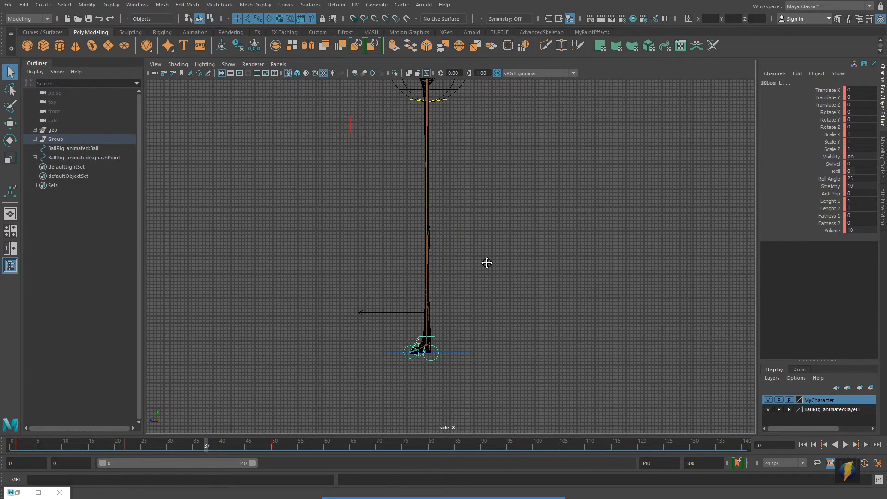
{"action": "left_click", "coordinate": [201, 442]}
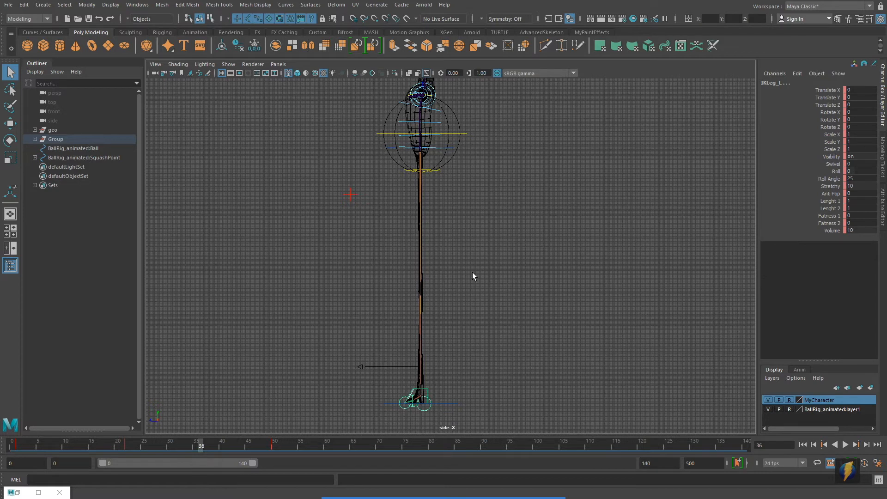
{"action": "key", "text": "w"}
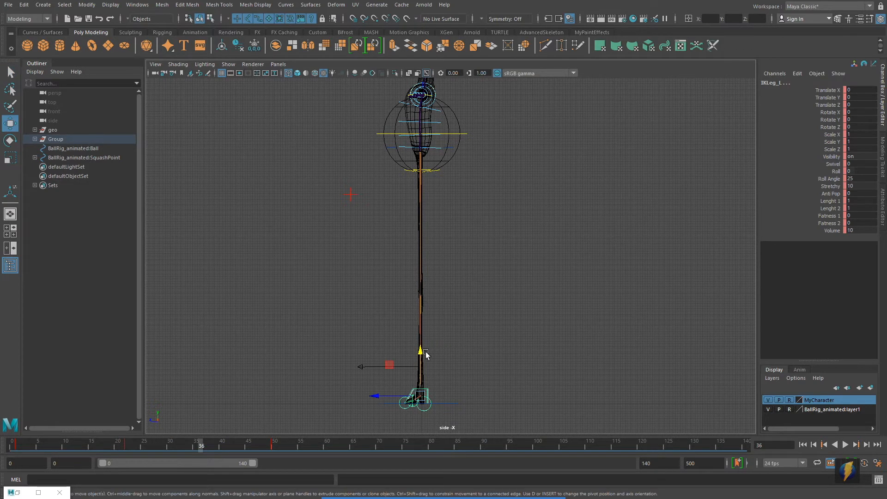
{"action": "key", "text": "5"}
{"action": "mouse_move", "coordinate": [420, 353]}
{"action": "left_mouse_down"}
{"action": "mouse_move", "coordinate": [424, 163]}
{"action": "mouse_move", "coordinate": [572, 143]}
{"action": "left_mouse_up"}
{"action": "key", "text": "space"}
{"action": "key", "text": "space"}
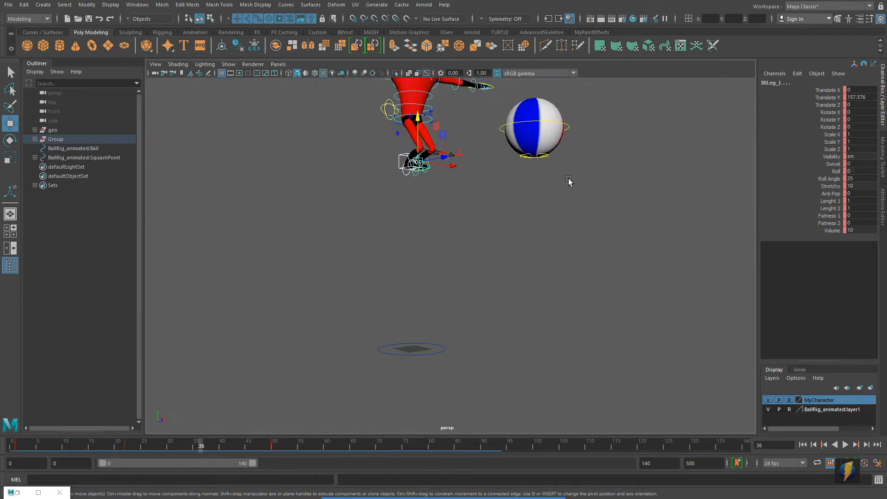
Adjust both foot controls to Translate Y about 151.5 and Rotate X about 58.6, keyed at frame 36.
{"action": "key", "text": "a"}
{"action": "left_click_drag", "start_coordinate": [433, 215], "coordinate": [433, 292]}
{"action": "key", "text": "e"}
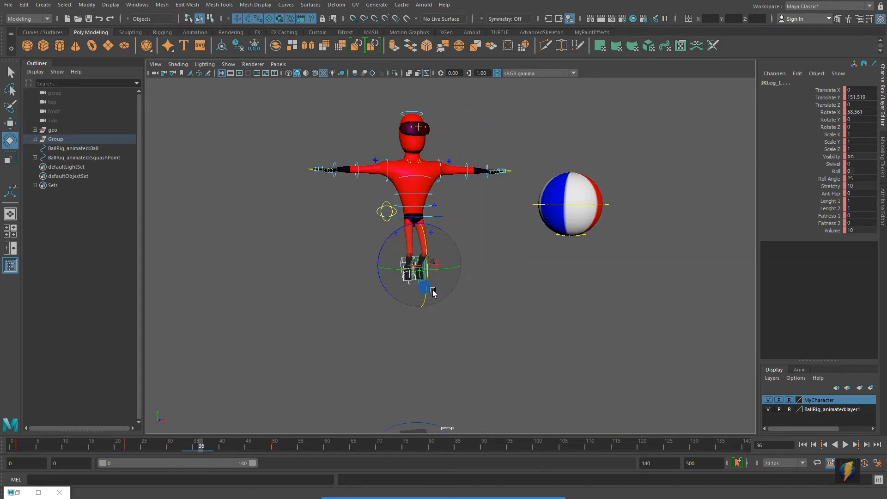
{"action": "right_click_drag", "start_coordinate": [433, 292], "coordinate": [493, 291], "text": "alt"}
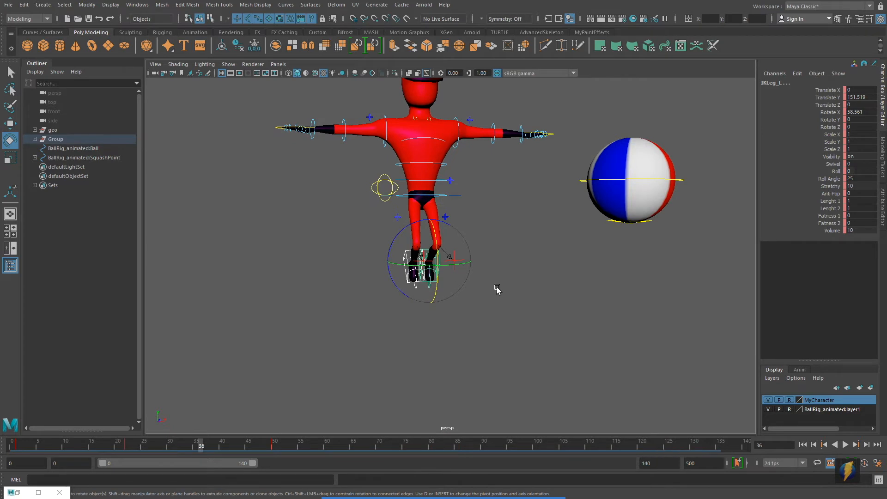
{"action": "scroll", "coordinate": [520, 282], "scroll_direction": "down", "scroll_amount": 5}
{"action": "scroll", "coordinate": [520, 281], "scroll_direction": "up", "scroll_amount": 2}
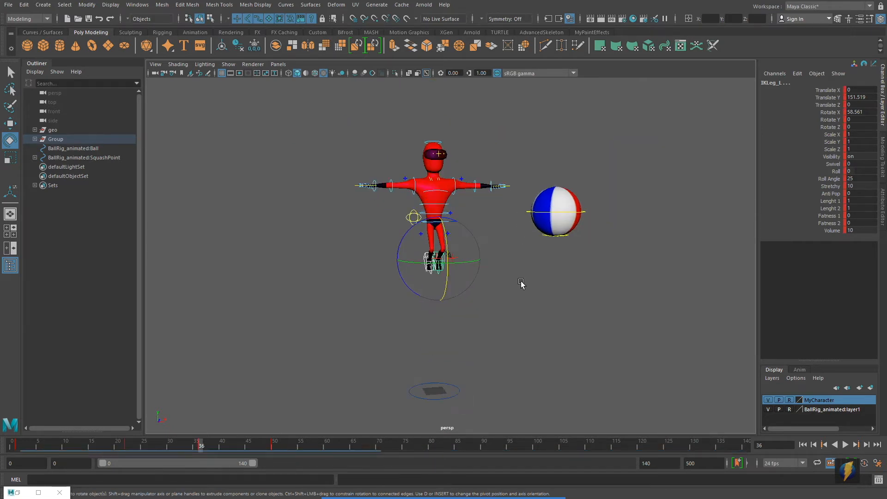
{"action": "left_click_drag", "start_coordinate": [481, 281], "coordinate": [501, 268], "text": "alt"}
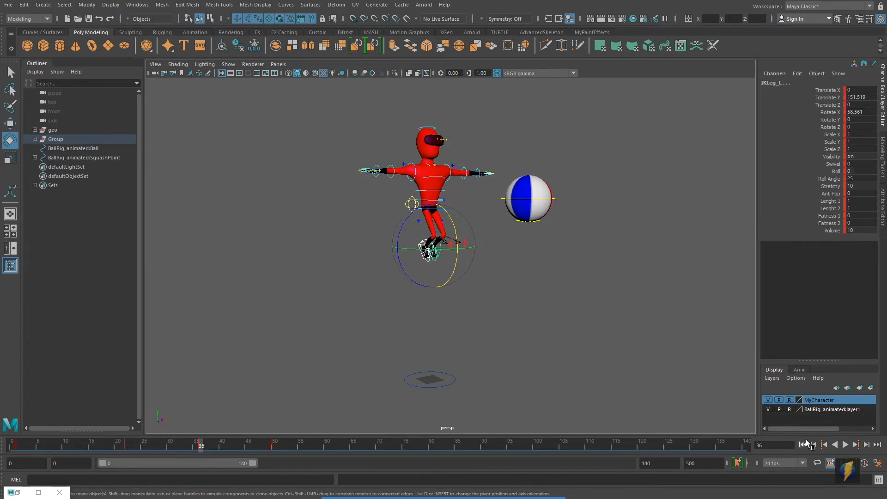
Play the animation from frame 0 to check how the feet follow the jump, and return to the first frame.
{"action": "left_click", "coordinate": [803, 443]}
{"action": "left_click_drag", "start_coordinate": [571, 319], "coordinate": [559, 301], "text": "alt"}
{"action": "left_click", "coordinate": [847, 444]}
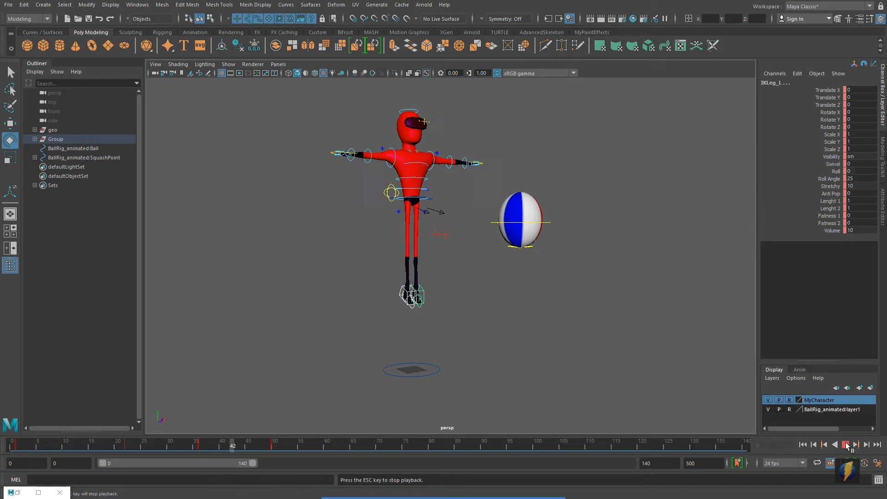
{"action": "left_click", "coordinate": [846, 444]}
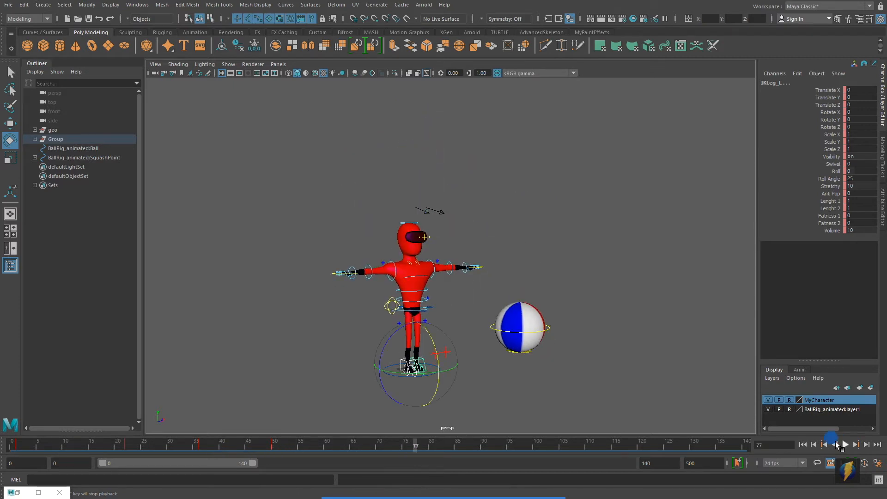
{"action": "left_click", "coordinate": [802, 445]}
{"action": "middle_click_drag", "start_coordinate": [508, 339], "coordinate": [522, 302], "text": "alt"}
{"action": "right_click_drag", "start_coordinate": [439, 350], "coordinate": [542, 352], "text": "alt"}
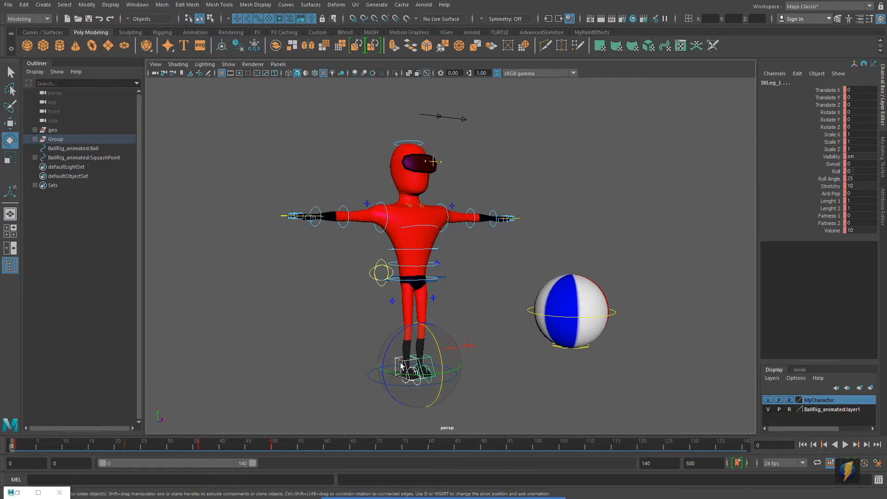
{"action": "left_click", "coordinate": [446, 277]}
{"action": "key", "text": "w"}
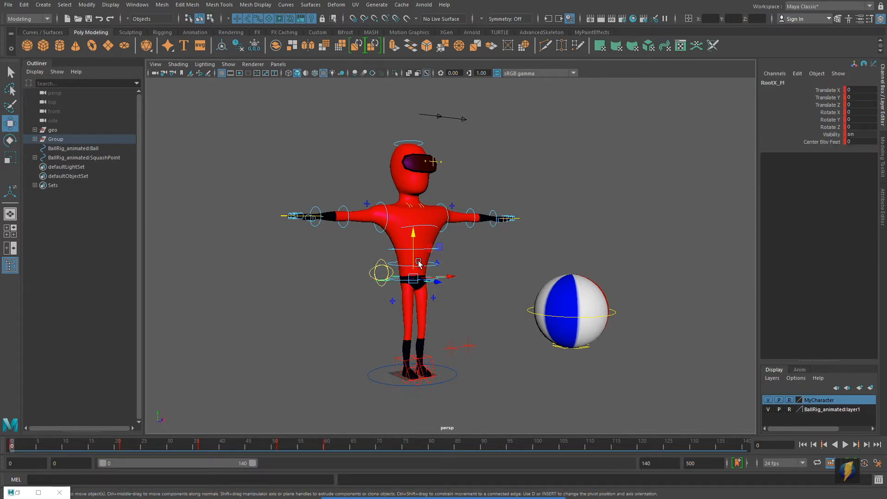
{"action": "left_click_drag", "start_coordinate": [411, 274], "coordinate": [392, 284]}
{"action": "key", "text": "ctrl+z"}
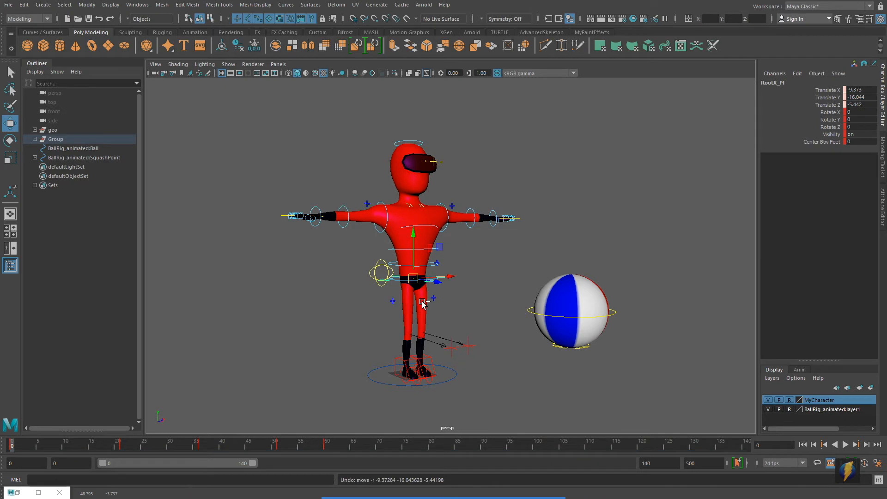
Select both foot controls and open the Graph Editor for them.
{"action": "left_click", "coordinate": [409, 370]}
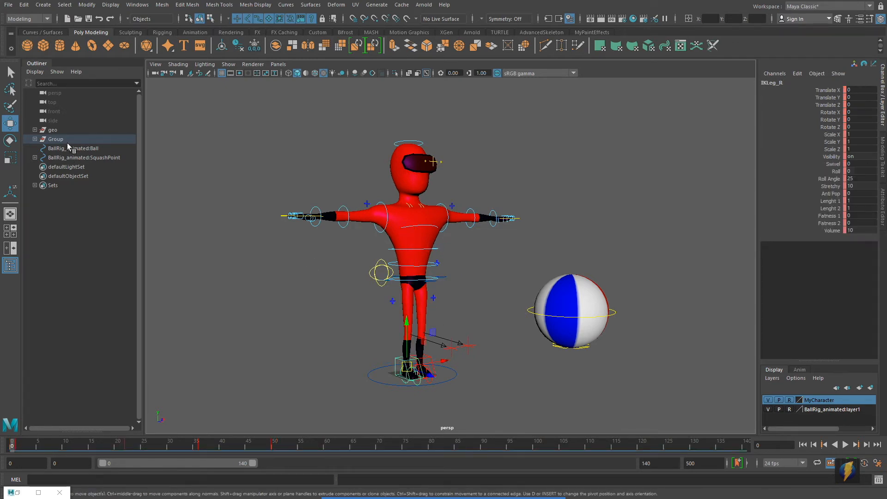
{"action": "left_click", "coordinate": [10, 73]}
{"action": "left_click", "coordinate": [429, 358], "text": "shift"}
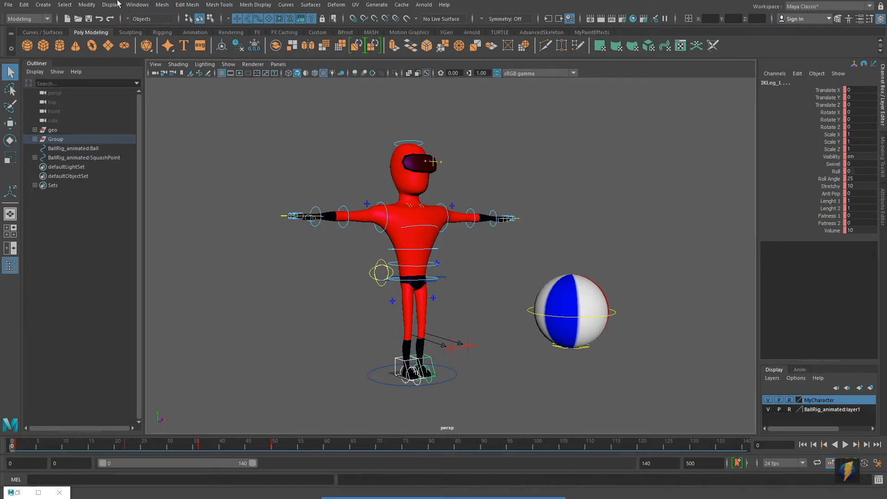
{"action": "left_click", "coordinate": [137, 5]}
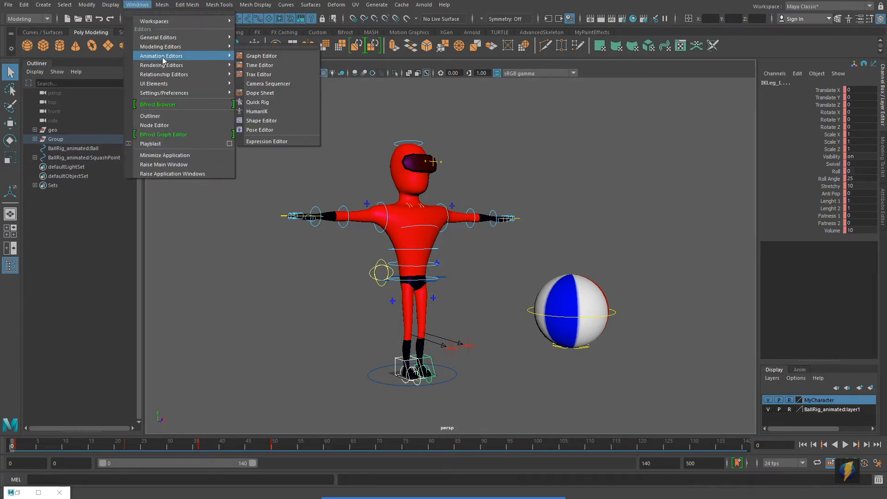
{"action": "left_click", "coordinate": [260, 55]}
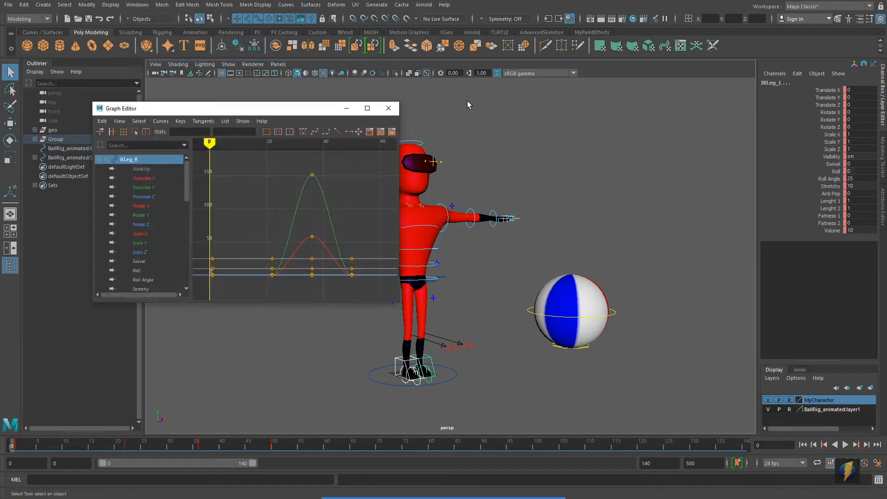
Isolate the Translate Y curves of IKLeg_R and IKLeg_L in a maximized Graph Editor and frame their keys.
{"action": "left_click", "coordinate": [144, 188]}
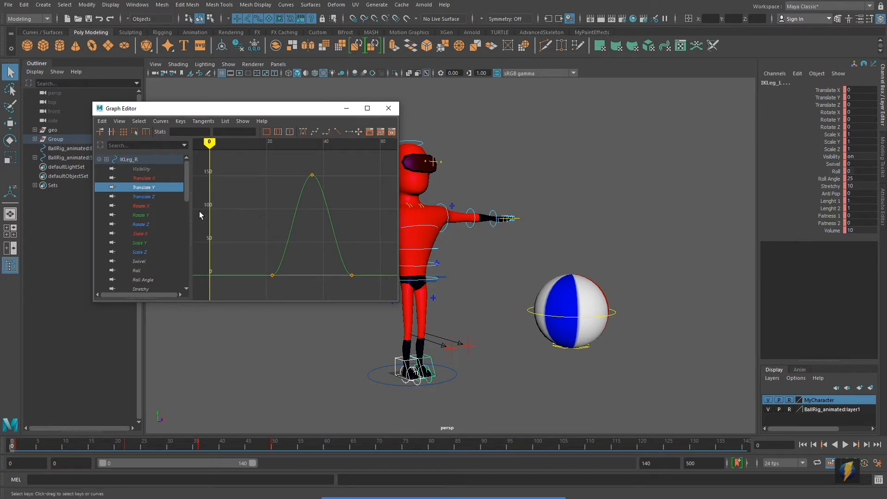
{"action": "scroll", "coordinate": [141, 247], "scroll_direction": "down", "scroll_amount": 5}
{"action": "left_click", "coordinate": [143, 234], "text": "ctrl"}
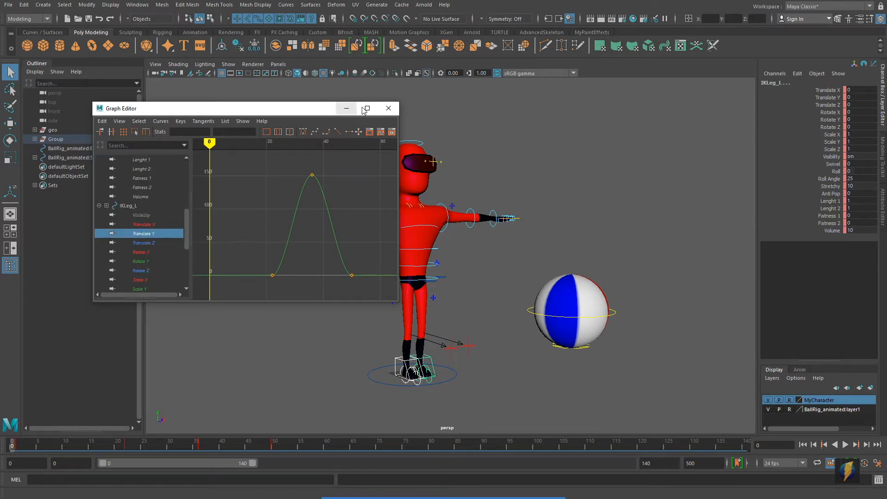
{"action": "left_click", "coordinate": [367, 108]}
{"action": "left_click_drag", "start_coordinate": [377, 330], "coordinate": [755, 448]}
{"action": "key", "text": "f"}
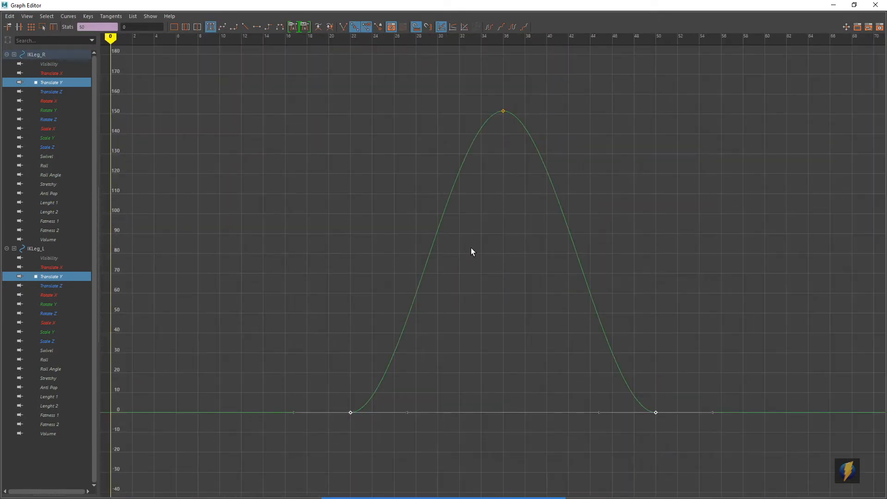
Try to break the tangents of the frame 22 Translate Y key and pull its outgoing handle steeply upward.
{"action": "left_click", "coordinate": [542, 245]}
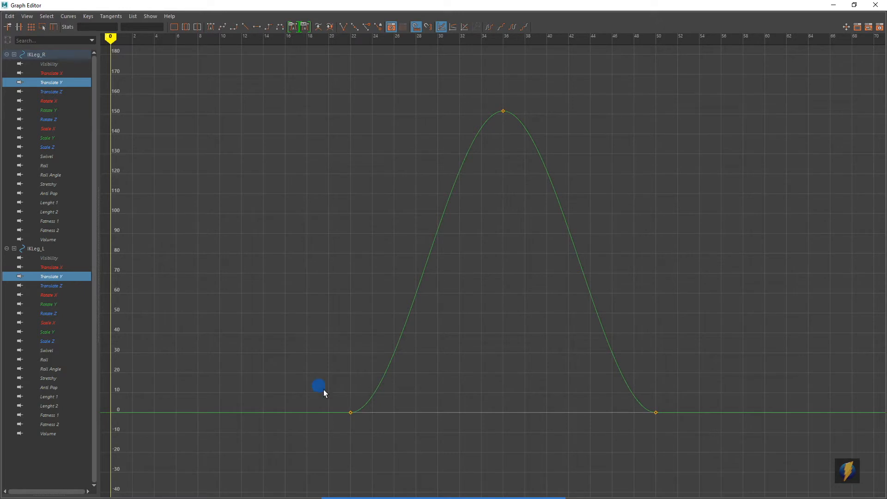
{"action": "left_click_drag", "start_coordinate": [324, 390], "coordinate": [414, 437]}
{"action": "left_click", "coordinate": [343, 27]}
{"action": "left_click_drag", "start_coordinate": [405, 412], "coordinate": [360, 351]}
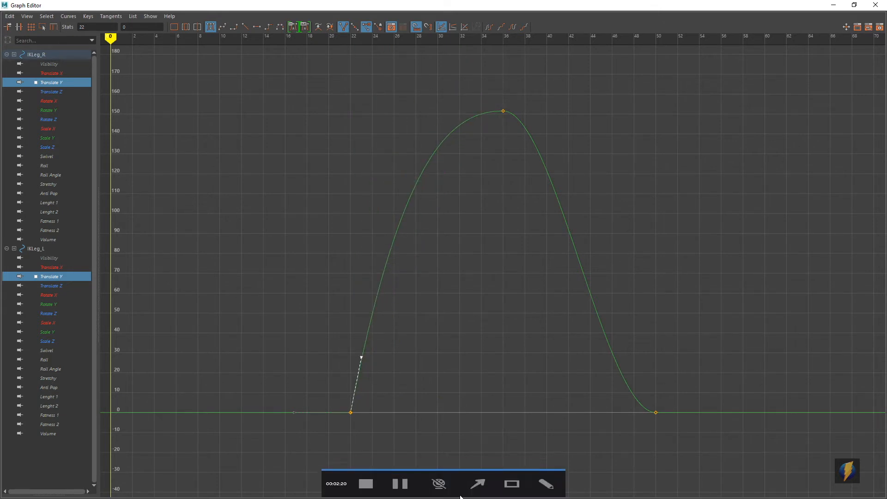
{"action": "left_click", "coordinate": [477, 479]}
{"action": "mouse_move", "coordinate": [458, 345]}
{"action": "left_mouse_down"}
{"action": "mouse_move", "coordinate": [447, 264]}
{"action": "mouse_move", "coordinate": [458, 139]}
{"action": "mouse_move", "coordinate": [467, 118]}
{"action": "mouse_move", "coordinate": [518, 117]}
{"action": "mouse_move", "coordinate": [357, 413]}
{"action": "mouse_move", "coordinate": [320, 414]}
{"action": "mouse_move", "coordinate": [359, 414]}
{"action": "mouse_move", "coordinate": [472, 339]}
{"action": "mouse_move", "coordinate": [320, 409]}
{"action": "mouse_move", "coordinate": [360, 412]}
{"action": "mouse_move", "coordinate": [563, 362]}
{"action": "mouse_move", "coordinate": [639, 411]}
{"action": "left_mouse_up"}
{"action": "key", "text": "ctrl+z"}
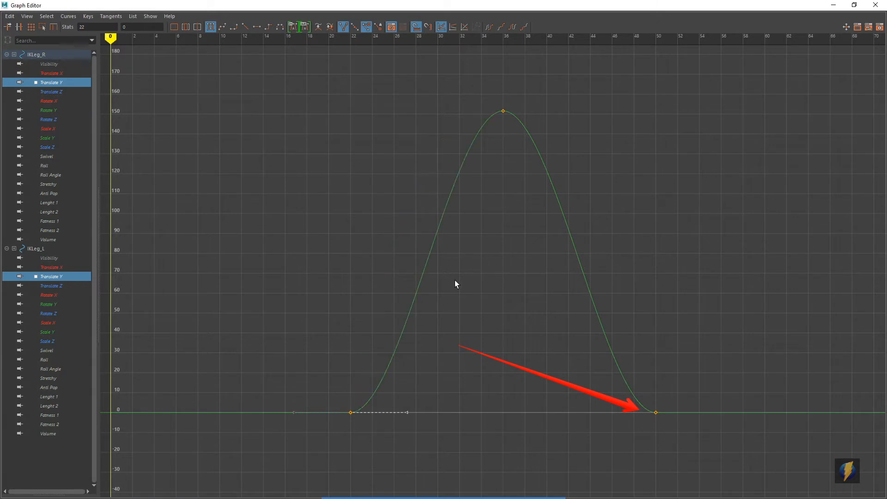
{"action": "left_click", "coordinate": [639, 221]}
Make both feet's Translate Y keys weighted and shorten the tangent handles facing the jump at frames 22 and 50 onto their keys.
{"action": "left_click_drag", "start_coordinate": [302, 392], "coordinate": [689, 435]}
{"action": "left_click_drag", "start_coordinate": [377, 251], "coordinate": [615, 300]}
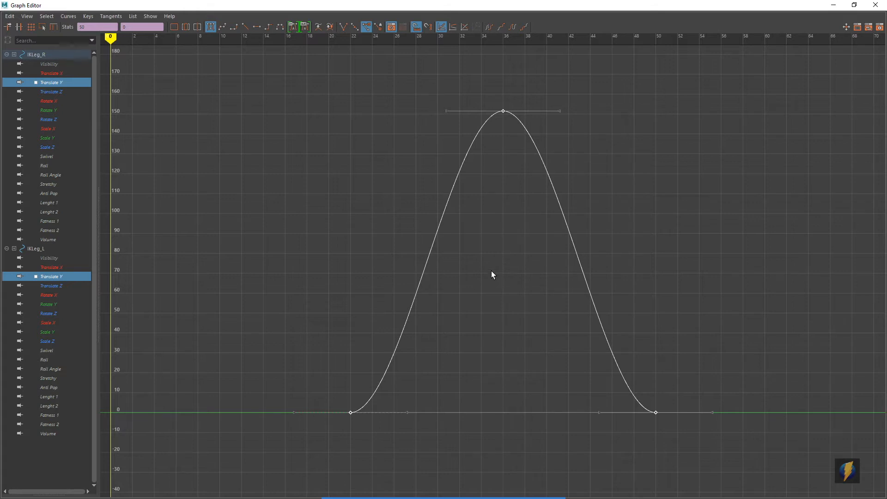
{"action": "right_click_drag", "start_coordinate": [387, 217], "coordinate": [420, 278]}
{"action": "left_click", "coordinate": [475, 481]}
{"action": "mouse_move", "coordinate": [493, 255]}
{"action": "left_mouse_down"}
{"action": "mouse_move", "coordinate": [403, 400]}
{"action": "mouse_move", "coordinate": [407, 420]}
{"action": "mouse_move", "coordinate": [344, 413]}
{"action": "left_mouse_up"}
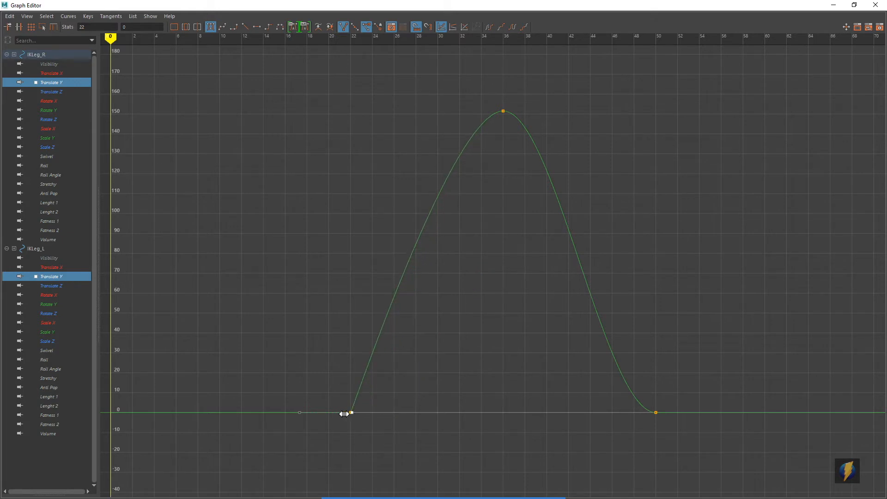
{"action": "left_click", "coordinate": [647, 415]}
{"action": "left_click_drag", "start_coordinate": [607, 411], "coordinate": [672, 417]}
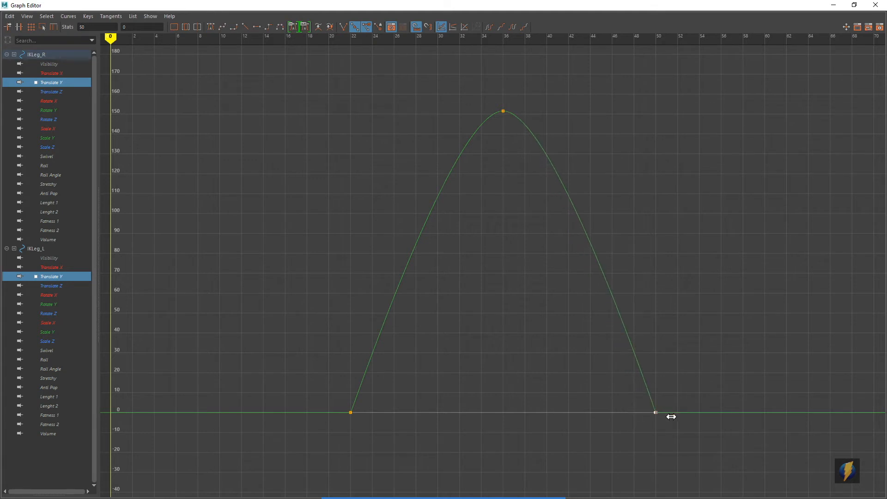
Lengthen the tangent handles of the frame 36 peak key to round the Translate Y curves, and minimize the Graph Editor.
{"action": "left_click", "coordinate": [502, 109]}
{"action": "left_click_drag", "start_coordinate": [554, 111], "coordinate": [638, 116]}
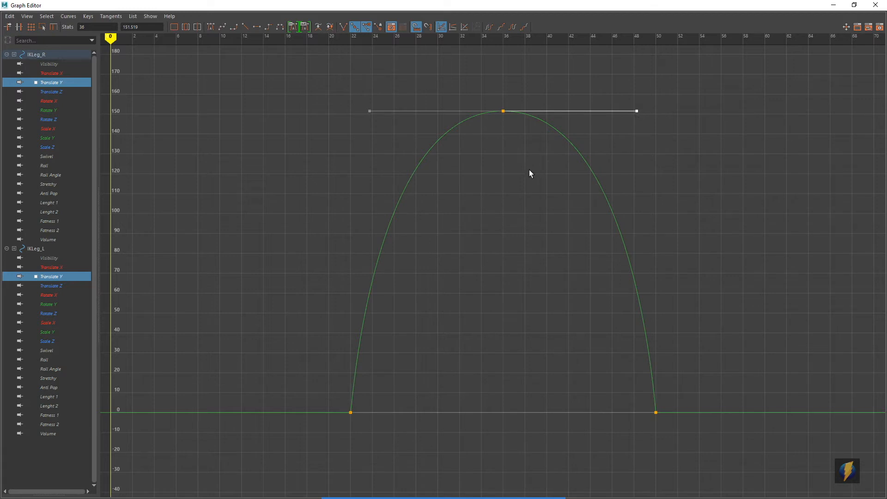
{"action": "left_click", "coordinate": [475, 479]}
{"action": "mouse_move", "coordinate": [506, 285]}
{"action": "left_mouse_down"}
{"action": "mouse_move", "coordinate": [458, 129]}
{"action": "mouse_move", "coordinate": [543, 116]}
{"action": "mouse_move", "coordinate": [376, 336]}
{"action": "mouse_move", "coordinate": [358, 416]}
{"action": "mouse_move", "coordinate": [649, 306]}
{"action": "mouse_move", "coordinate": [658, 417]}
{"action": "mouse_move", "coordinate": [670, 390]}
{"action": "mouse_move", "coordinate": [427, 230]}
{"action": "left_mouse_up"}
{"action": "left_click", "coordinate": [835, 6]}
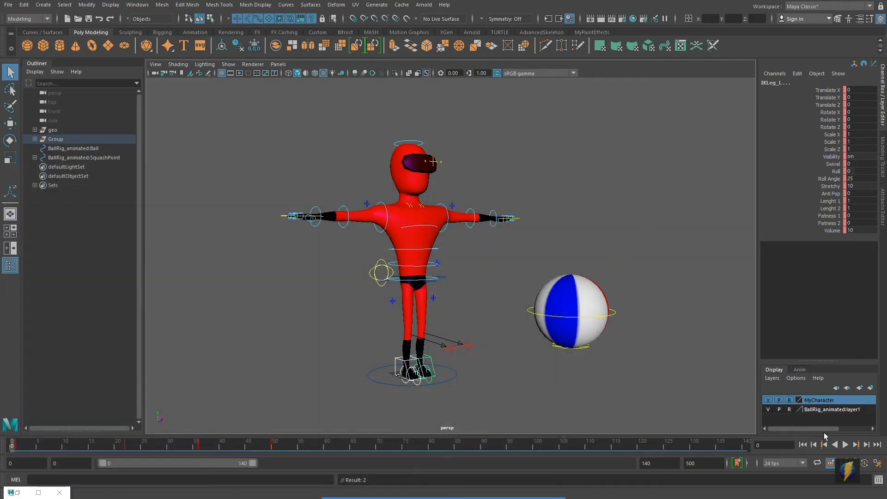
Play the animation to check the feet with the reshaped curves, and deselect the foot controls.
{"action": "right_click_drag", "start_coordinate": [600, 266], "coordinate": [525, 266], "text": "alt"}
{"action": "middle_click_drag", "start_coordinate": [524, 266], "coordinate": [513, 315], "text": "alt"}
{"action": "left_click", "coordinate": [845, 444]}
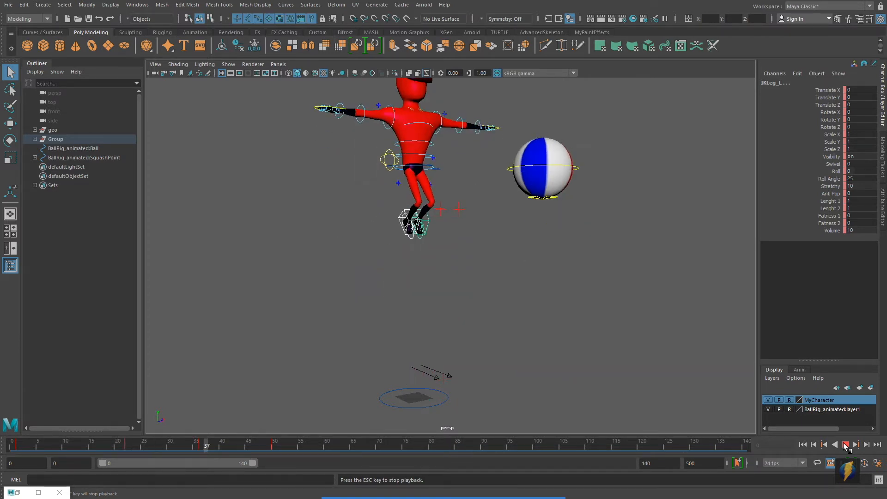
{"action": "left_click", "coordinate": [845, 445]}
{"action": "right_click_drag", "start_coordinate": [373, 295], "coordinate": [459, 285], "text": "alt"}
{"action": "middle_click_drag", "start_coordinate": [460, 286], "coordinate": [477, 210], "text": "alt"}
{"action": "right_click_drag", "start_coordinate": [393, 260], "coordinate": [422, 260], "text": "alt"}
{"action": "left_click", "coordinate": [525, 393]}
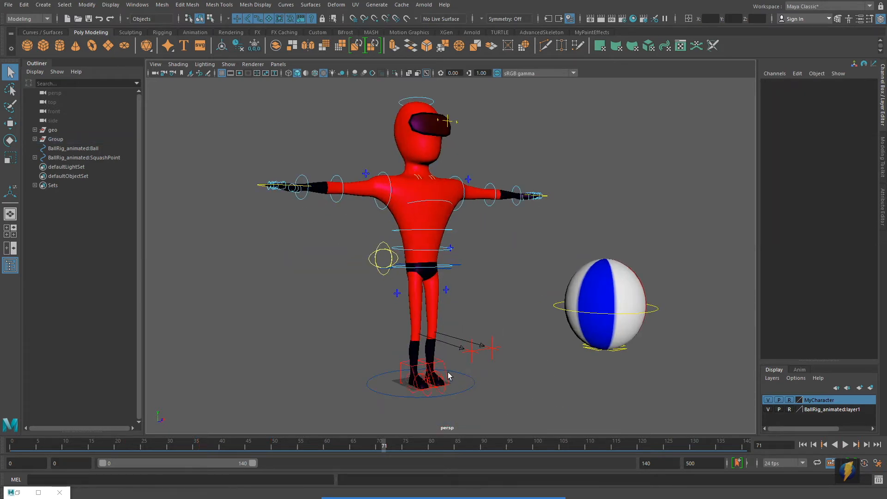
Select both foot controls, go to frame 23 and reopen the Graph Editor.
{"action": "left_click", "coordinate": [445, 370]}
{"action": "left_click", "coordinate": [401, 366], "text": "shift"}
{"action": "left_click_drag", "start_coordinate": [174, 445], "coordinate": [133, 445]}
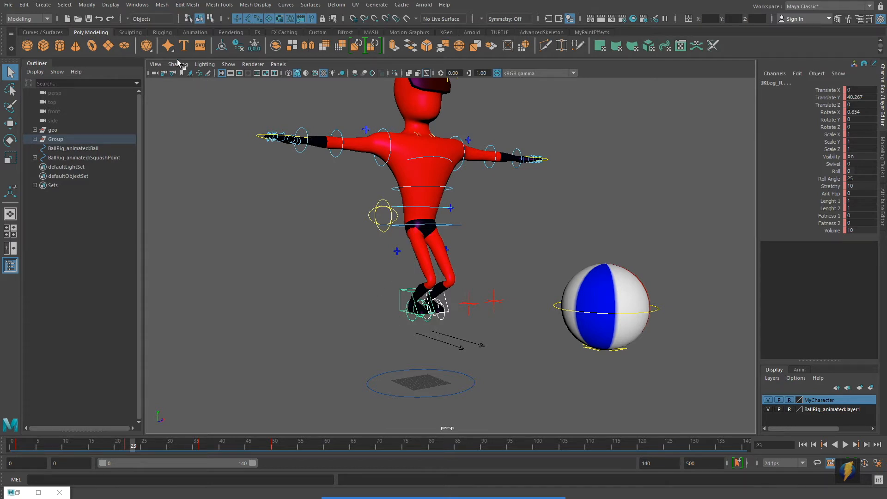
{"action": "left_click", "coordinate": [131, 4]}
{"action": "mouse_move", "coordinate": [217, 56]}
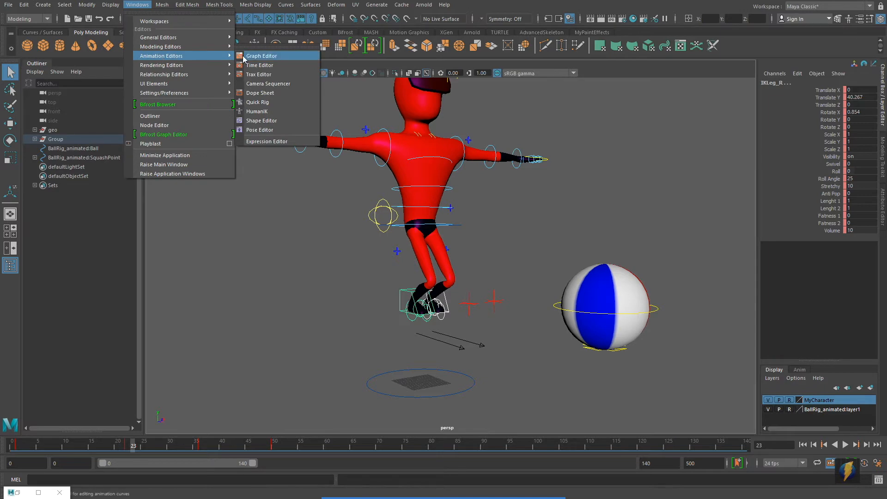
{"action": "left_click", "coordinate": [260, 55]}
Arrange the Graph Editor as a floating window and widen it to show the whole jump.
{"action": "left_click_drag", "start_coordinate": [645, 91], "coordinate": [583, 137]}
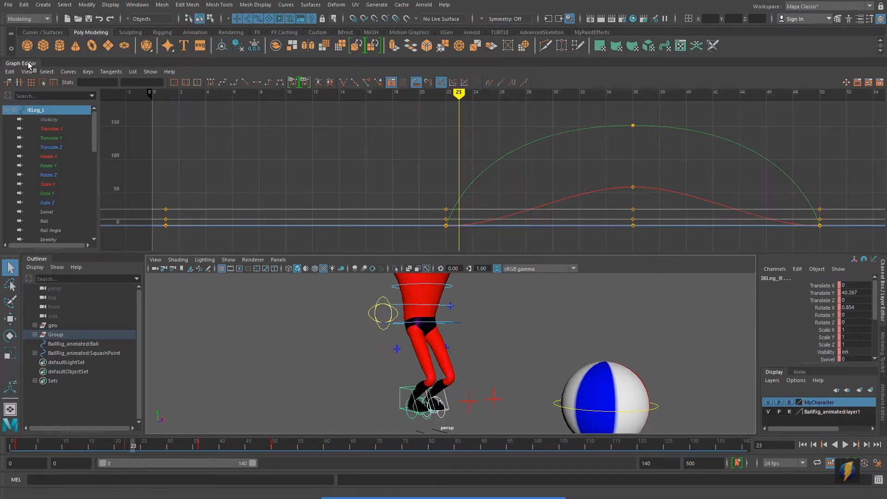
{"action": "left_click_drag", "start_coordinate": [30, 64], "coordinate": [31, 115]}
{"action": "left_click_drag", "start_coordinate": [153, 112], "coordinate": [187, 100]}
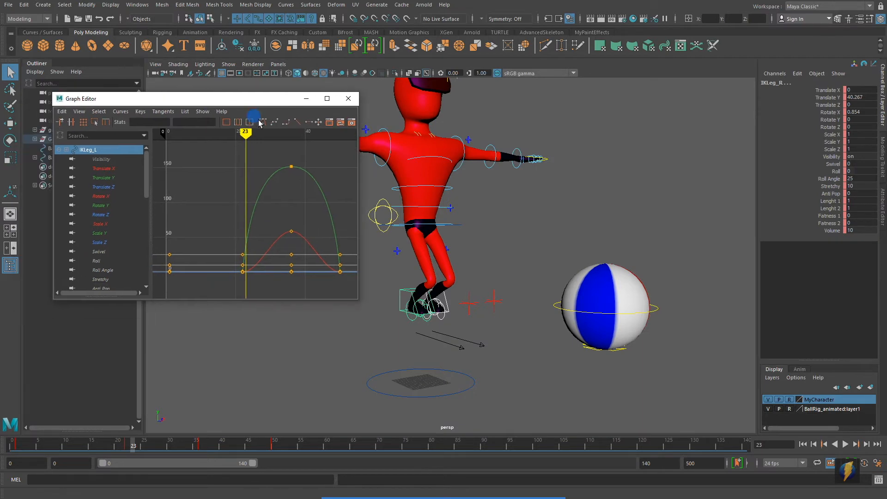
{"action": "left_click_drag", "start_coordinate": [354, 154], "coordinate": [725, 149]}
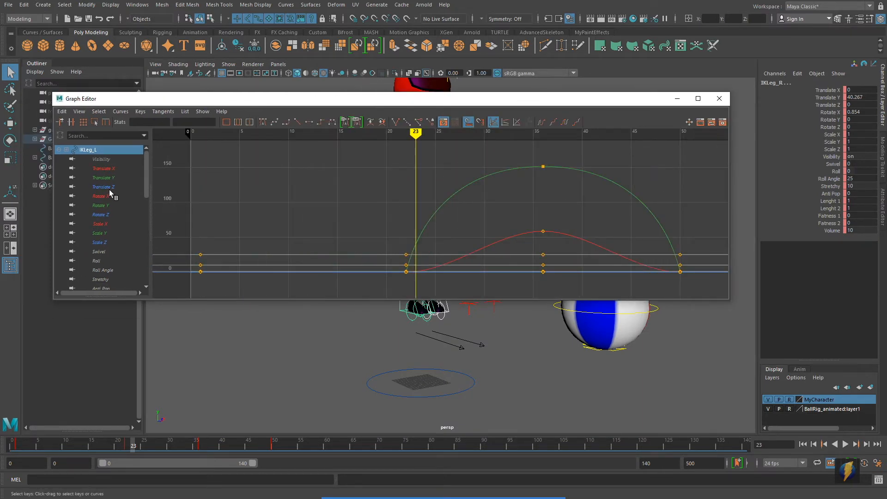
Show only both feet's Translate Y curves and select their keys at frame 22.
{"action": "left_click", "coordinate": [105, 178]}
{"action": "scroll", "coordinate": [123, 242], "scroll_direction": "down", "scroll_amount": 3}
{"action": "scroll", "coordinate": [123, 242], "scroll_direction": "up", "scroll_amount": 2}
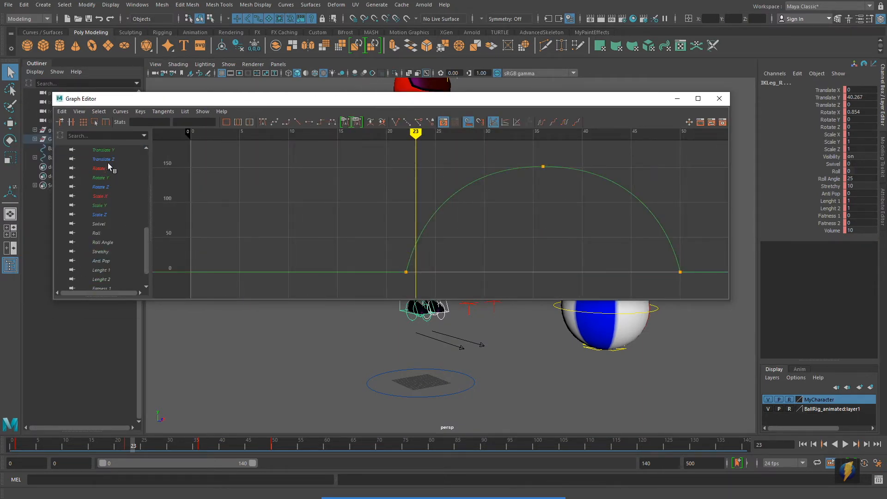
{"action": "left_click", "coordinate": [103, 150]}
{"action": "left_click_drag", "start_coordinate": [370, 242], "coordinate": [449, 276]}
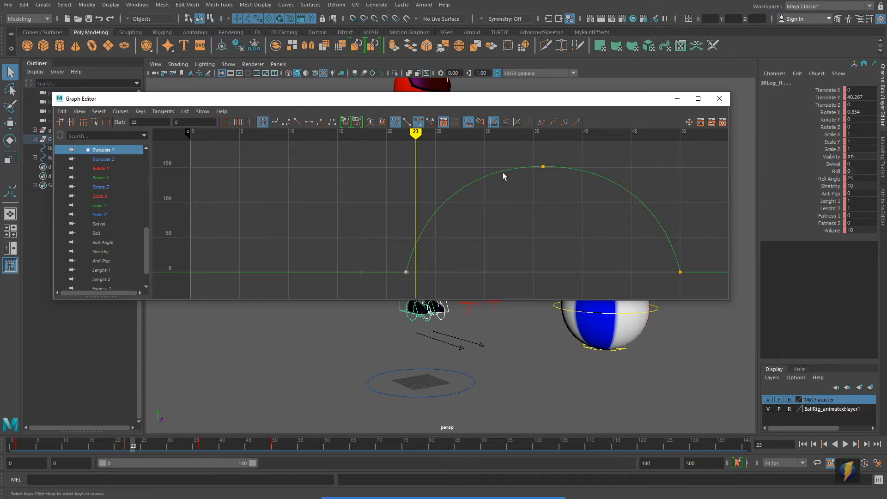
Shorten the frame 36 peak key's tangent handles to bring both feet to Translate Y 22.787 at frame 23, and minimize the Graph Editor.
{"action": "left_click", "coordinate": [543, 166]}
{"action": "left_click_drag", "start_coordinate": [573, 103], "coordinate": [287, 145]}
{"action": "right_click_drag", "start_coordinate": [576, 201], "coordinate": [527, 209], "text": "alt"}
{"action": "middle_click_drag", "start_coordinate": [528, 209], "coordinate": [674, 187], "text": "alt"}
{"action": "left_click_drag", "start_coordinate": [323, 142], "coordinate": [396, 123]}
{"action": "left_click", "coordinate": [219, 191]}
{"action": "key", "text": "w"}
{"action": "middle_click_drag", "start_coordinate": [214, 185], "coordinate": [249, 192]}
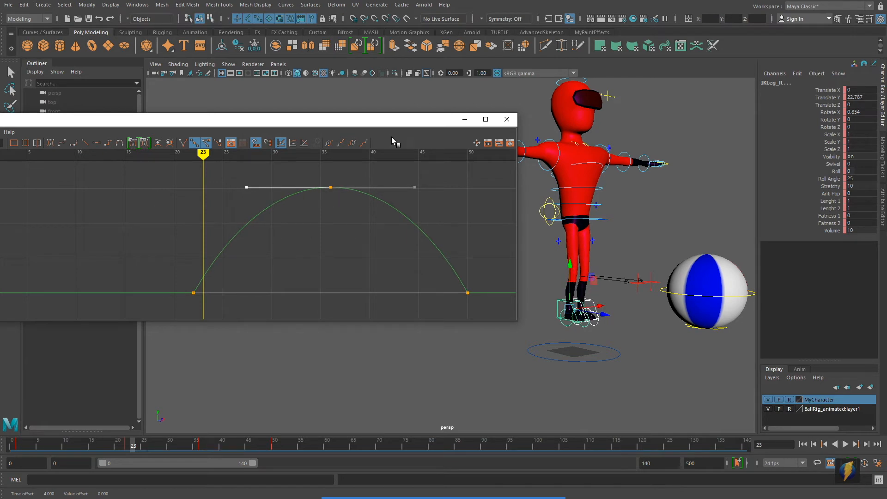
{"action": "left_click", "coordinate": [465, 120]}
Rotate both foot controls to about 49 in Rotate X, key them at frame 23, and scrub through the takeoff.
{"action": "key", "text": "e"}
{"action": "left_click_drag", "start_coordinate": [595, 289], "coordinate": [534, 272]}
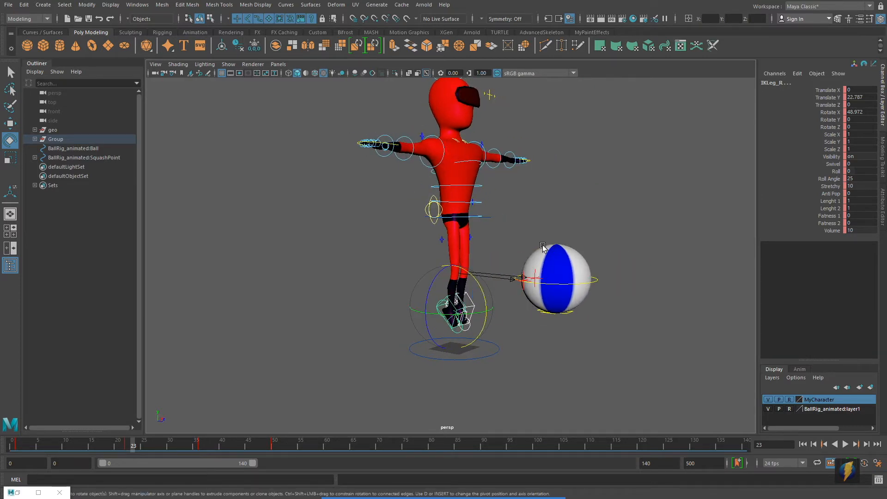
{"action": "key", "text": "s"}
{"action": "left_click", "coordinate": [131, 444]}
{"action": "left_click_drag", "start_coordinate": [130, 445], "coordinate": [361, 410]}
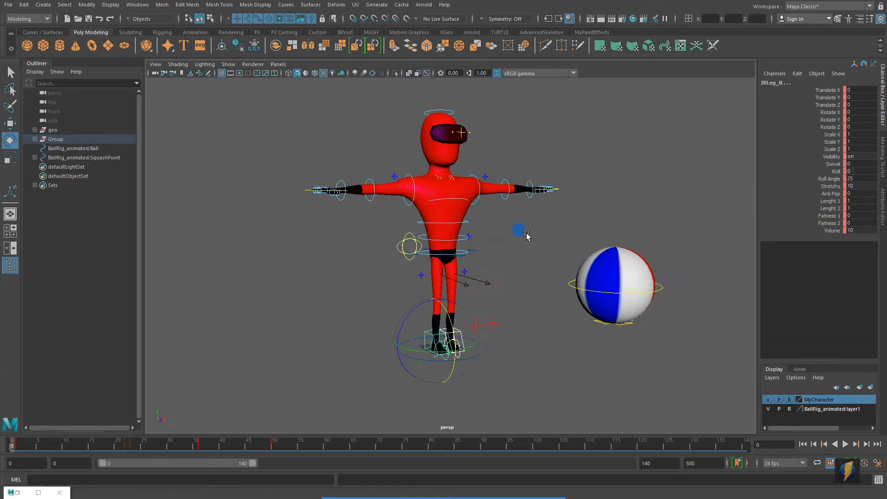
Frame the character and ball together and play the animation from frame 0 to check the jump.
{"action": "middle_click_drag", "start_coordinate": [606, 220], "coordinate": [588, 278], "text": "alt"}
{"action": "scroll", "coordinate": [591, 264], "scroll_direction": "down", "scroll_amount": 1}
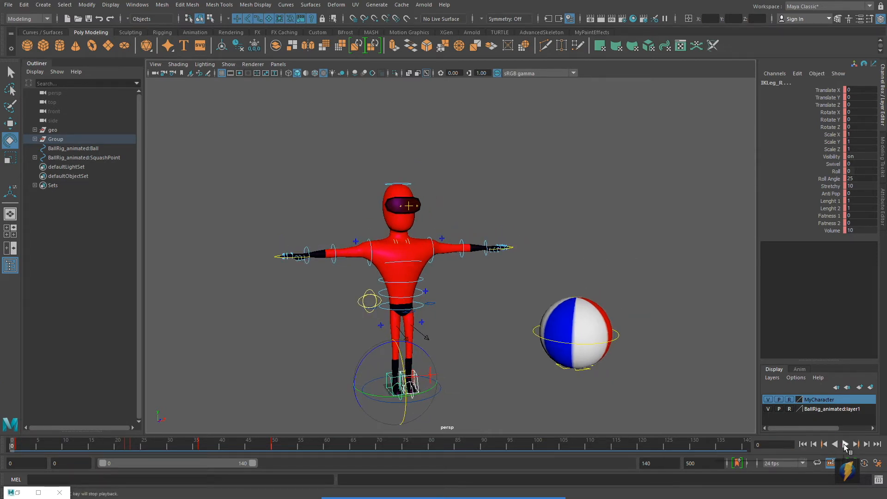
{"action": "left_click_drag", "start_coordinate": [583, 288], "coordinate": [592, 291], "text": "alt"}
{"action": "right_click_drag", "start_coordinate": [592, 291], "coordinate": [556, 289], "text": "alt"}
{"action": "middle_click_drag", "start_coordinate": [555, 289], "coordinate": [550, 314], "text": "alt"}
{"action": "left_click_drag", "start_coordinate": [550, 313], "coordinate": [551, 318], "text": "alt"}
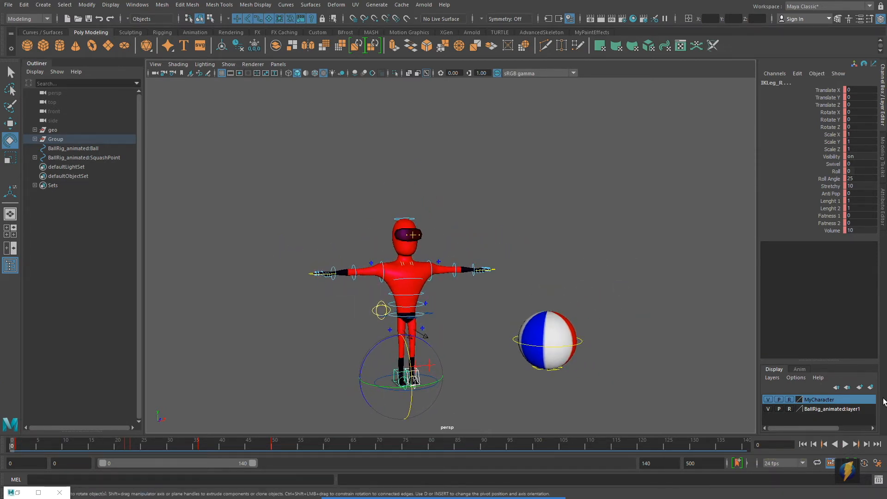
{"action": "left_click", "coordinate": [845, 445]}
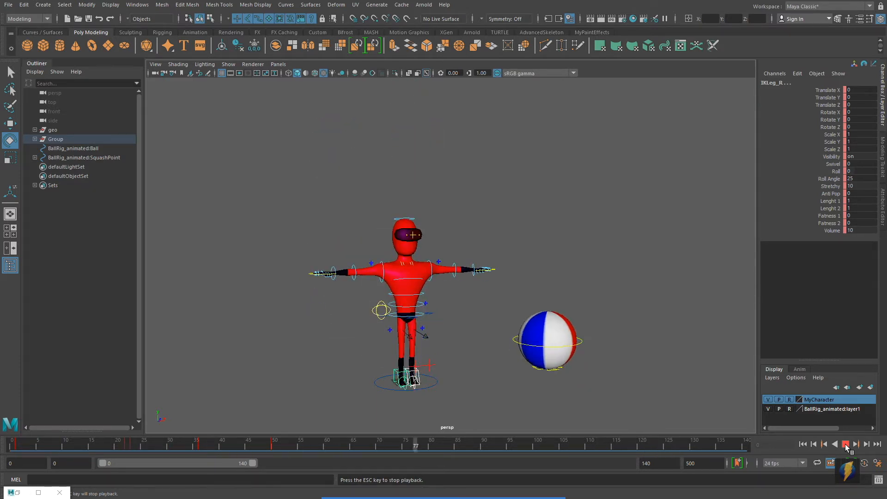
{"action": "left_click", "coordinate": [844, 445]}
Scrub from the start of the timeline to the crouch around frame 21 to review the character beside the ball.
{"action": "left_click_drag", "start_coordinate": [479, 286], "coordinate": [460, 295], "text": "alt"}
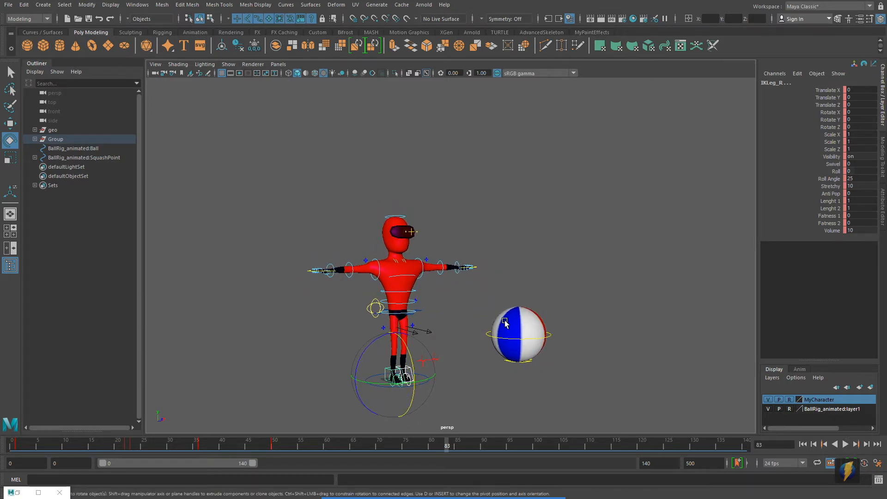
{"action": "left_click_drag", "start_coordinate": [400, 273], "coordinate": [415, 286], "text": "alt"}
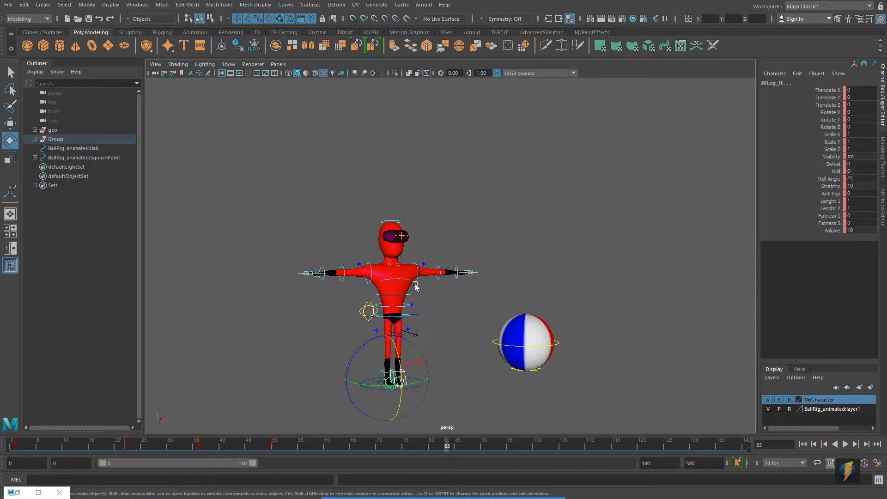
{"action": "left_click", "coordinate": [19, 445]}
{"action": "left_click_drag", "start_coordinate": [18, 446], "coordinate": [120, 453]}
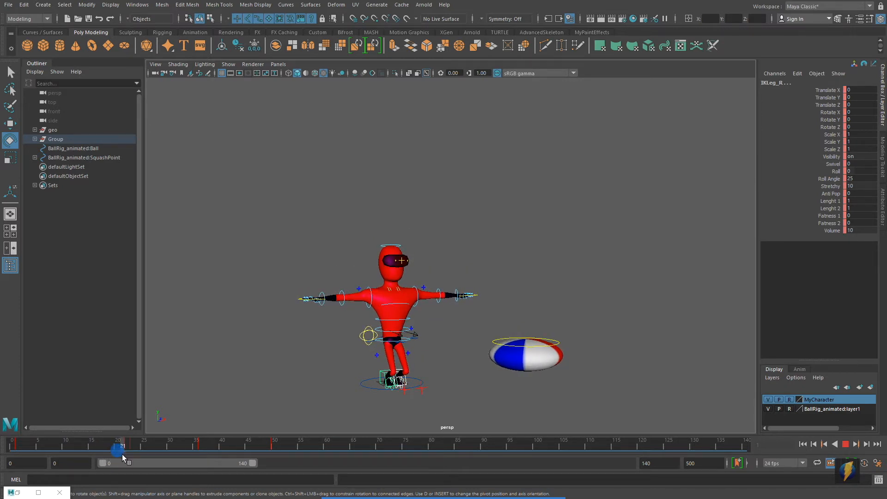
Scrub the jump from the crouch through the frame 36 peak to the frame 50 landing, and return to the start of the timeline.
{"action": "left_click_drag", "start_coordinate": [124, 453], "coordinate": [207, 444]}
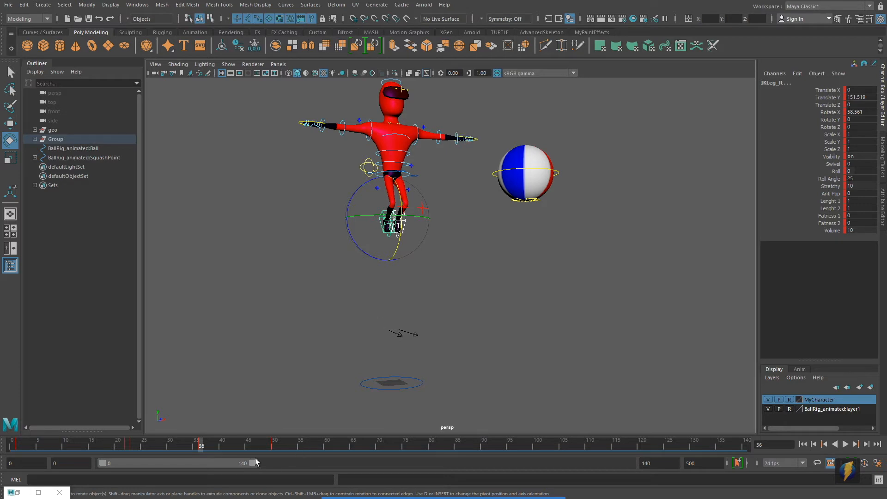
{"action": "left_click_drag", "start_coordinate": [200, 444], "coordinate": [268, 447]}
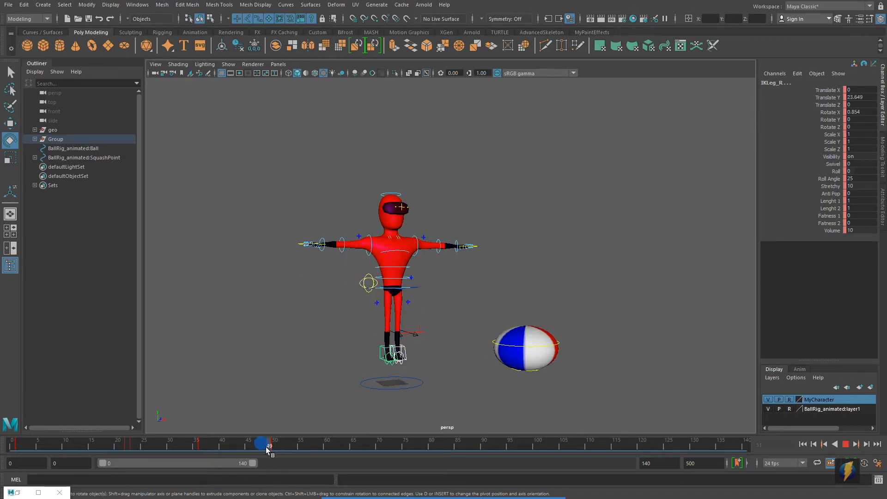
{"action": "right_click_drag", "start_coordinate": [392, 284], "coordinate": [429, 294], "text": "alt"}
{"action": "middle_click_drag", "start_coordinate": [430, 293], "coordinate": [424, 261], "text": "alt"}
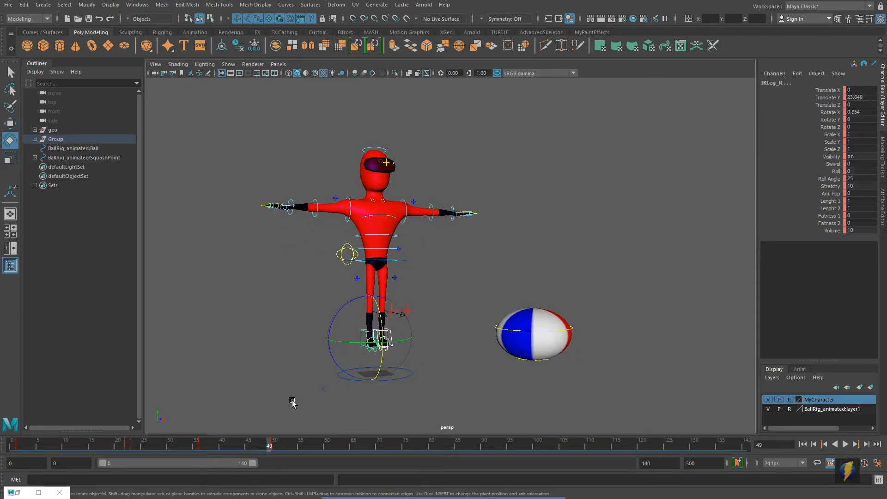
{"action": "mouse_move", "coordinate": [269, 446]}
{"action": "left_mouse_down"}
{"action": "mouse_move", "coordinate": [257, 442]}
{"action": "mouse_move", "coordinate": [273, 442]}
{"action": "left_mouse_up"}
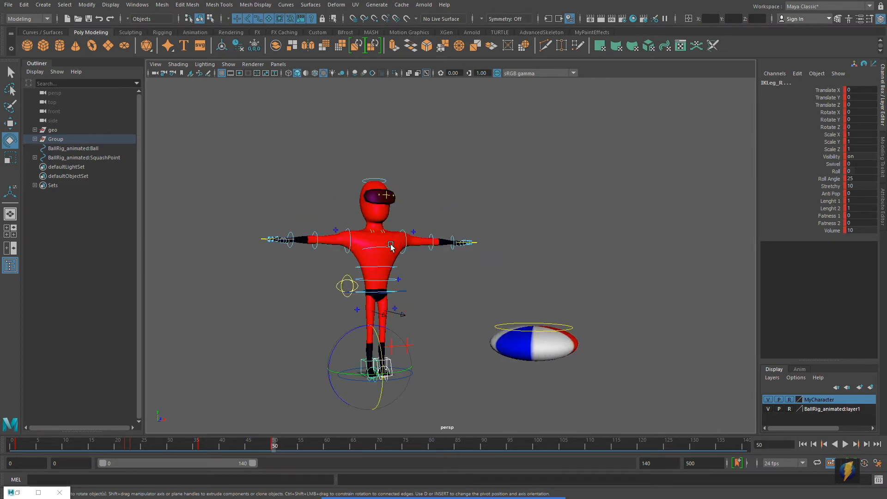
{"action": "left_click", "coordinate": [273, 444]}
{"action": "key", "text": "alt+v"}
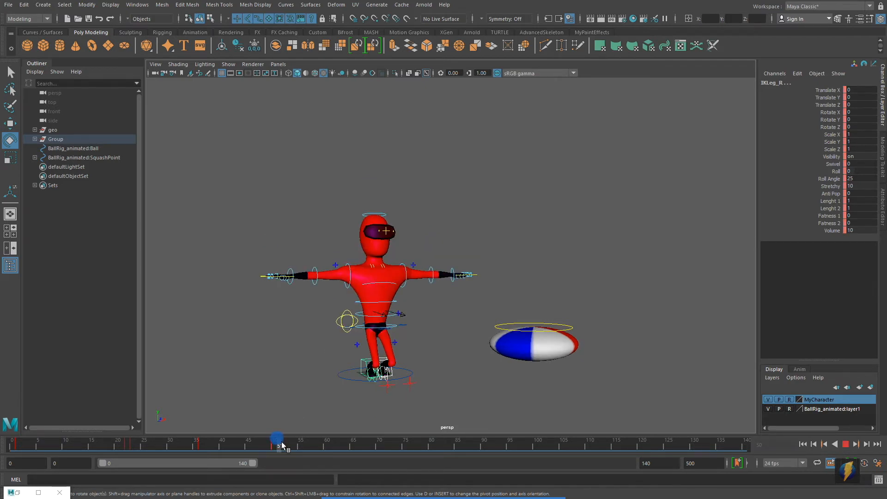
{"action": "left_click_drag", "start_coordinate": [284, 440], "coordinate": [12, 410]}
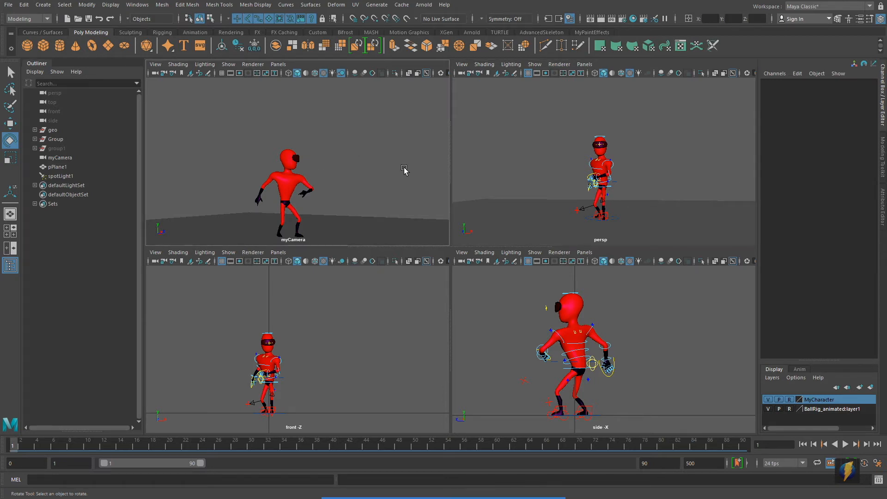
Enlarge the perspective view to full size and orbit it to a three-quarter view of the posed character.
{"action": "key", "text": "space"}
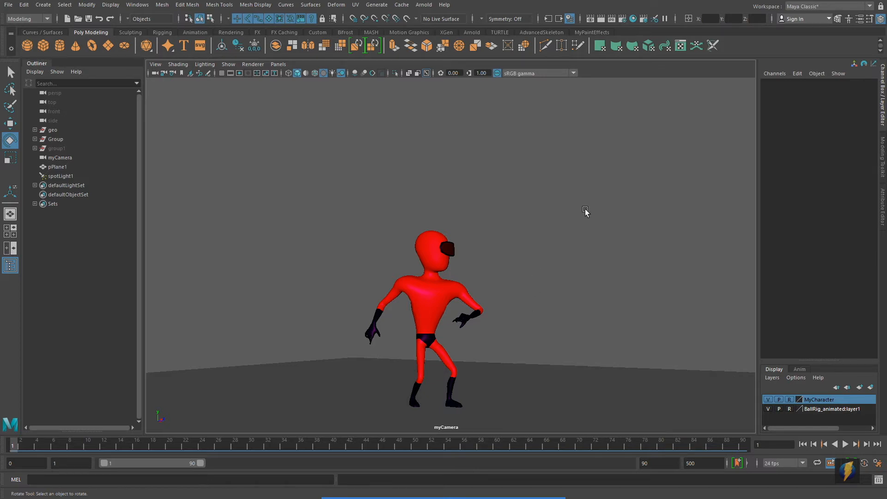
{"action": "key", "text": "space"}
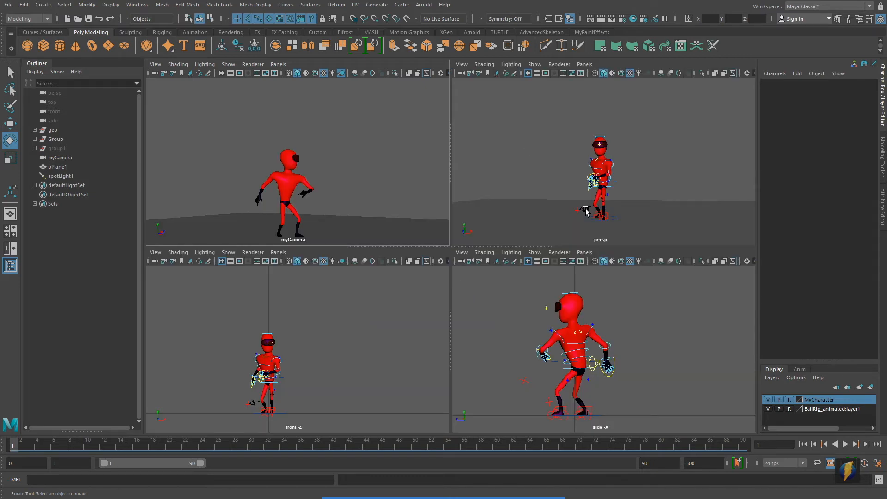
{"action": "mouse_move", "coordinate": [481, 496]}
{"action": "left_click_drag", "start_coordinate": [655, 332], "coordinate": [643, 187]}
{"action": "mouse_move", "coordinate": [656, 334]}
{"action": "left_mouse_down"}
{"action": "mouse_move", "coordinate": [618, 379]}
{"action": "mouse_move", "coordinate": [400, 311]}
{"action": "mouse_move", "coordinate": [275, 388]}
{"action": "mouse_move", "coordinate": [350, 347]}
{"action": "mouse_move", "coordinate": [359, 153]}
{"action": "mouse_move", "coordinate": [329, 172]}
{"action": "mouse_move", "coordinate": [259, 164]}
{"action": "mouse_move", "coordinate": [214, 194]}
{"action": "mouse_move", "coordinate": [131, 185]}
{"action": "mouse_move", "coordinate": [77, 158]}
{"action": "left_mouse_up"}
{"action": "key", "text": "space"}
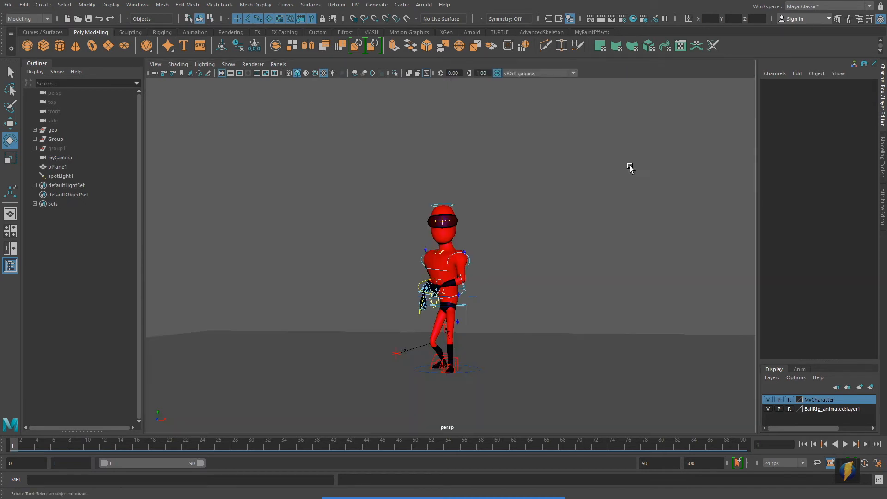
{"action": "left_click_drag", "start_coordinate": [415, 267], "coordinate": [514, 273], "text": "alt"}
{"action": "right_click_drag", "start_coordinate": [485, 276], "coordinate": [508, 289], "text": "alt"}
{"action": "left_click_drag", "start_coordinate": [508, 291], "coordinate": [523, 278], "text": "alt"}
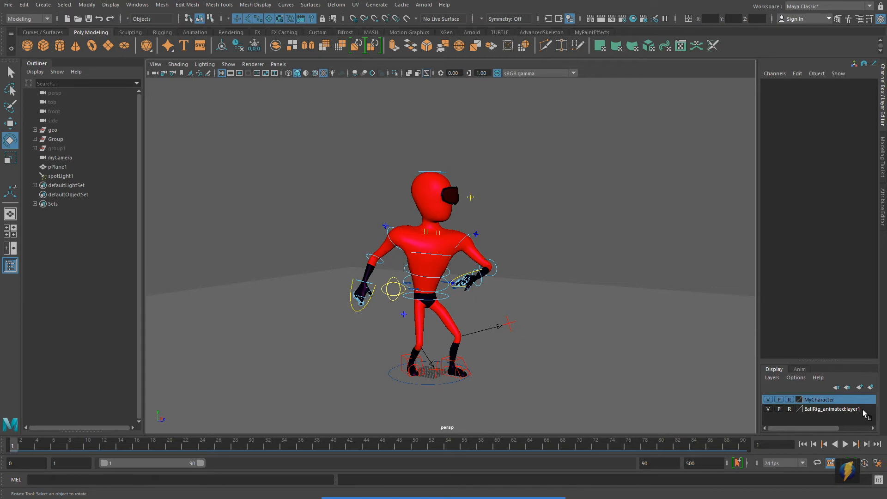
Examine the posed character's rig controls up close and from several angles, along with the MyCharacter layer.
{"action": "left_click", "coordinate": [478, 486]}
{"action": "mouse_move", "coordinate": [594, 236]}
{"action": "left_mouse_down"}
{"action": "mouse_move", "coordinate": [759, 401]}
{"action": "mouse_move", "coordinate": [753, 362]}
{"action": "mouse_move", "coordinate": [770, 332]}
{"action": "mouse_move", "coordinate": [769, 400]}
{"action": "mouse_move", "coordinate": [791, 398]}
{"action": "left_mouse_up"}
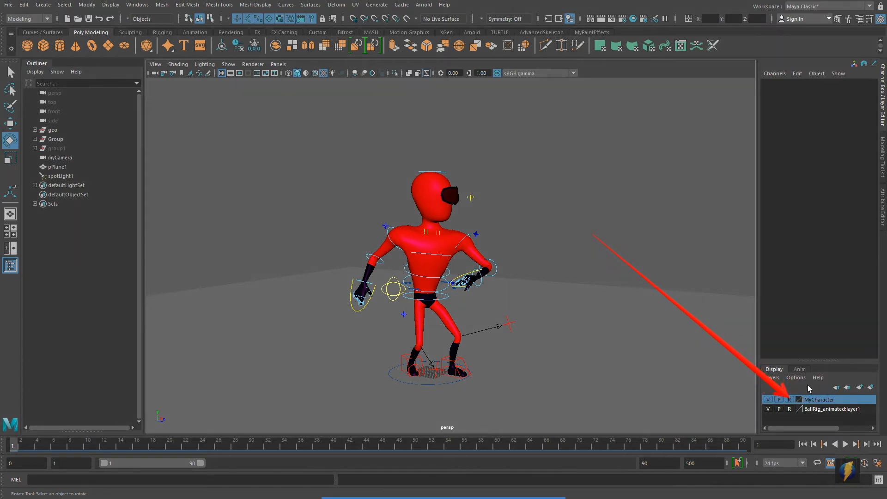
{"action": "right_click_drag", "start_coordinate": [432, 282], "coordinate": [600, 269], "text": "alt"}
{"action": "left_click_drag", "start_coordinate": [340, 140], "coordinate": [413, 169]}
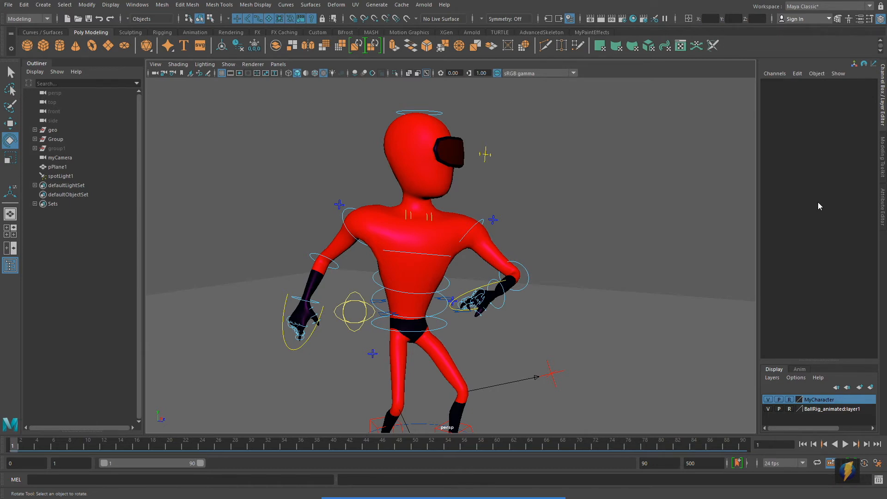
{"action": "scroll", "coordinate": [498, 302], "scroll_direction": "down", "scroll_amount": 5}
{"action": "middle_click_drag", "start_coordinate": [549, 298], "coordinate": [546, 260], "text": "alt"}
{"action": "right_click_drag", "start_coordinate": [546, 260], "coordinate": [397, 262], "text": "alt"}
{"action": "left_click_drag", "start_coordinate": [397, 262], "coordinate": [398, 279], "text": "alt"}
{"action": "left_click_drag", "start_coordinate": [555, 204], "coordinate": [614, 301]}
{"action": "left_click_drag", "start_coordinate": [580, 145], "coordinate": [659, 333]}
{"action": "left_click_drag", "start_coordinate": [598, 184], "coordinate": [659, 366]}
{"action": "left_click_drag", "start_coordinate": [546, 167], "coordinate": [661, 372]}
{"action": "left_click_drag", "start_coordinate": [541, 378], "coordinate": [550, 336], "text": "alt"}
{"action": "right_click_drag", "start_coordinate": [445, 358], "coordinate": [536, 342], "text": "alt"}
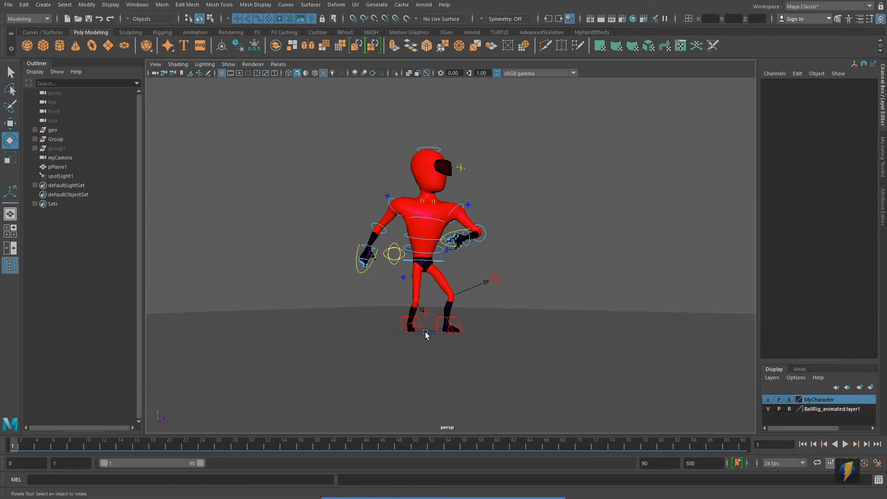
Display the scene in wireframe, select all of the character's rig controls and key them at frame 1.
{"action": "mouse_move", "coordinate": [372, 319]}
{"action": "left_mouse_down", "text": "alt"}
{"action": "mouse_move", "coordinate": [458, 289]}
{"action": "mouse_move", "coordinate": [378, 283]}
{"action": "mouse_move", "coordinate": [533, 281]}
{"action": "mouse_move", "coordinate": [538, 301]}
{"action": "mouse_move", "coordinate": [518, 286]}
{"action": "left_mouse_up", "text": "alt"}
{"action": "key", "text": "4"}
{"action": "left_click_drag", "start_coordinate": [276, 112], "coordinate": [639, 392]}
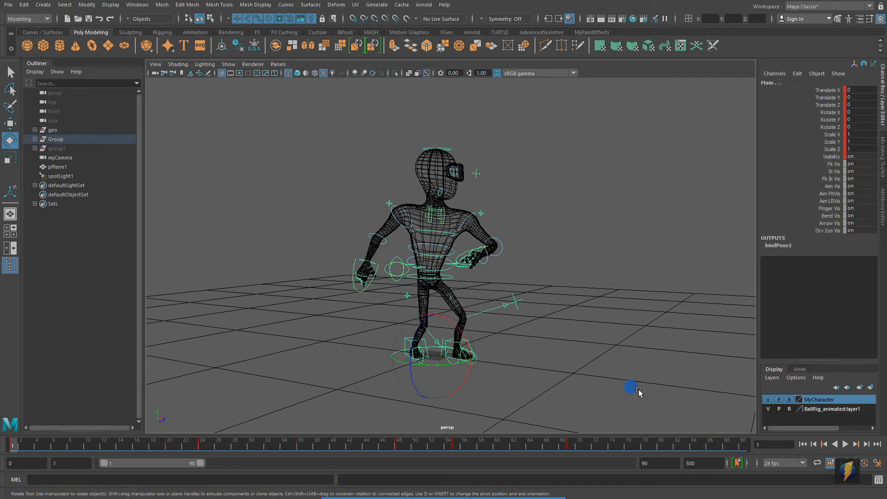
{"action": "left_click_drag", "start_coordinate": [581, 248], "coordinate": [368, 245], "text": "alt"}
{"action": "left_click_drag", "start_coordinate": [632, 243], "coordinate": [390, 258], "text": "alt"}
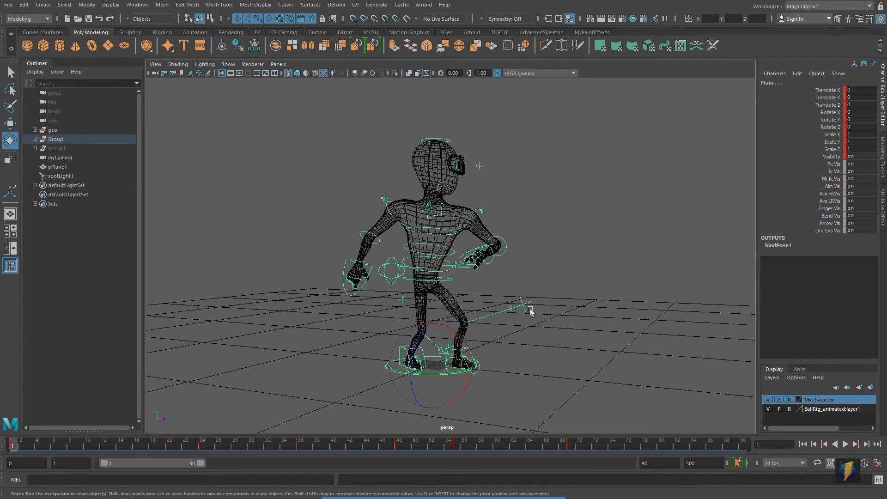
{"action": "left_click", "coordinate": [530, 235]}
{"action": "left_click_drag", "start_coordinate": [240, 110], "coordinate": [669, 403]}
{"action": "key", "text": "s"}
Limit the perspective view's displayed object types to Polygons and NURBS Curves by hiding everything first.
{"action": "left_click_drag", "start_coordinate": [223, 264], "coordinate": [224, 97]}
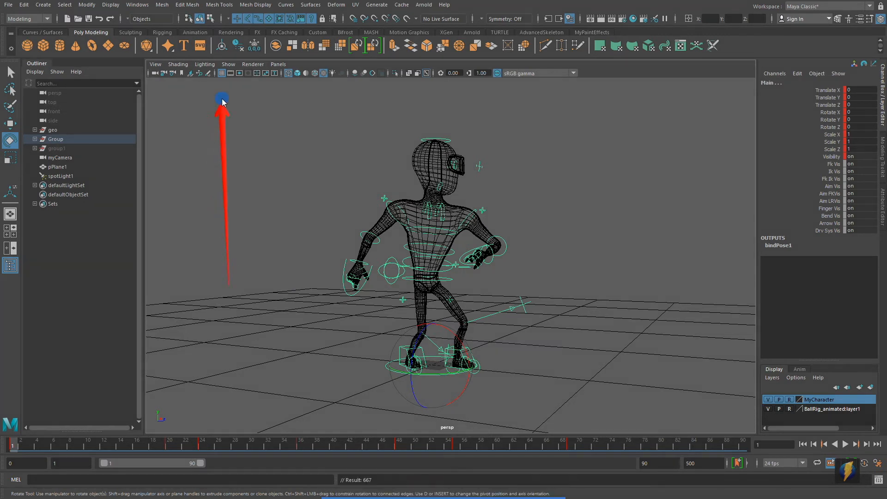
{"action": "left_click", "coordinate": [229, 64]}
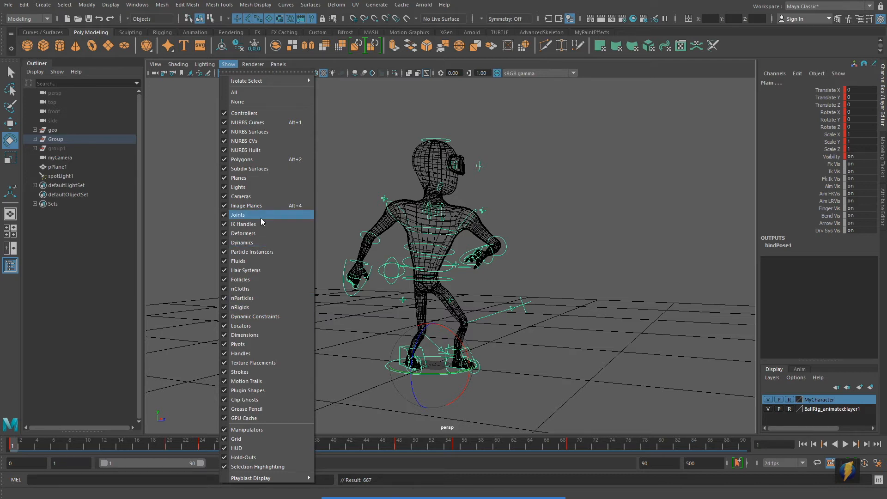
{"action": "left_click", "coordinate": [240, 102]}
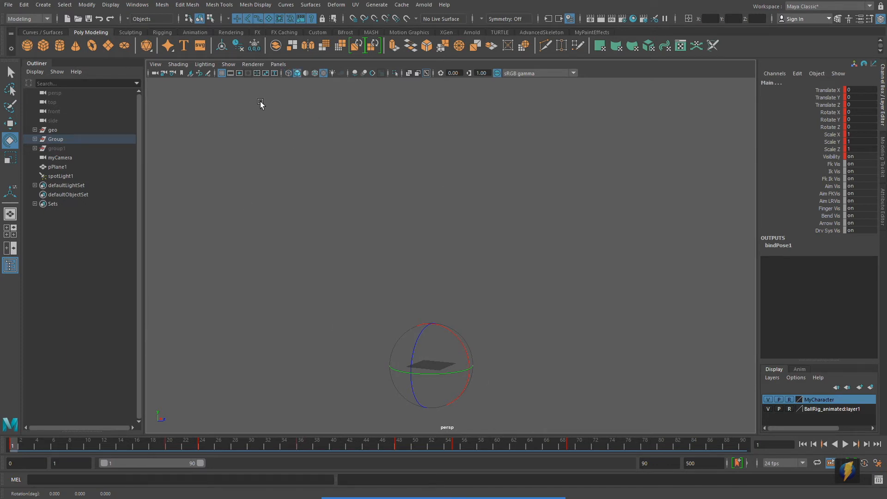
{"action": "left_click", "coordinate": [232, 66]}
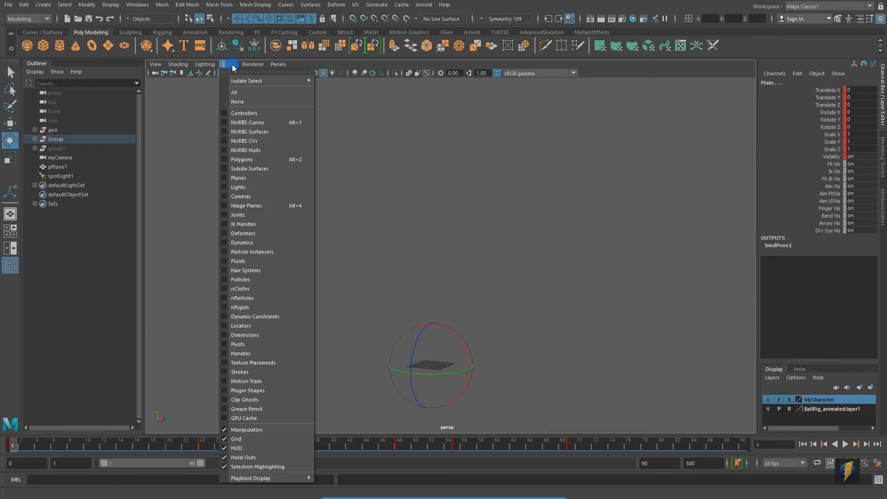
{"action": "left_click", "coordinate": [243, 159]}
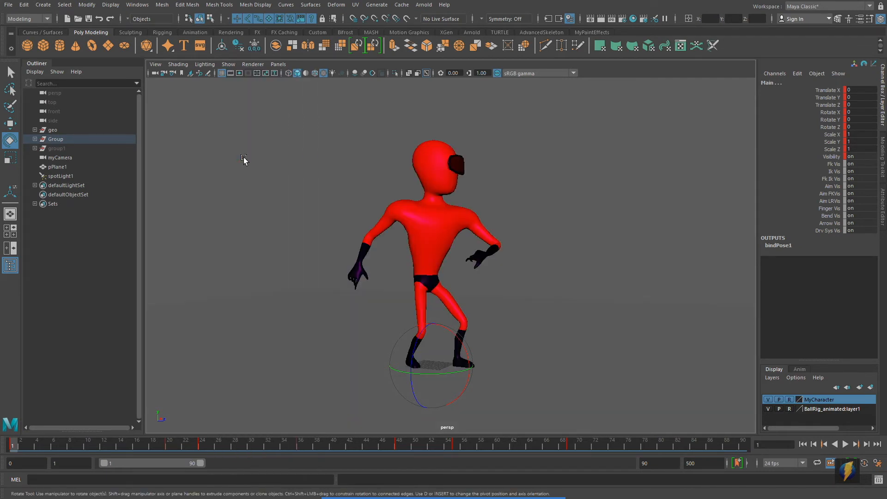
{"action": "left_click", "coordinate": [232, 67]}
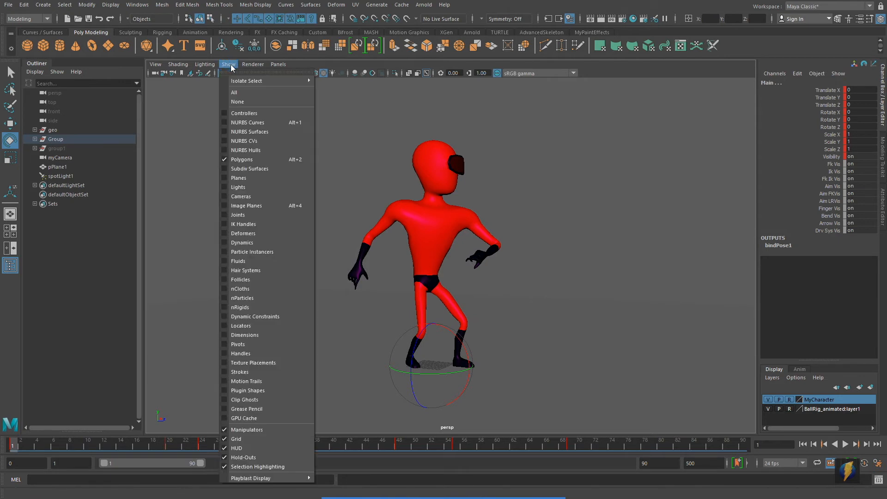
{"action": "left_click", "coordinate": [227, 122]}
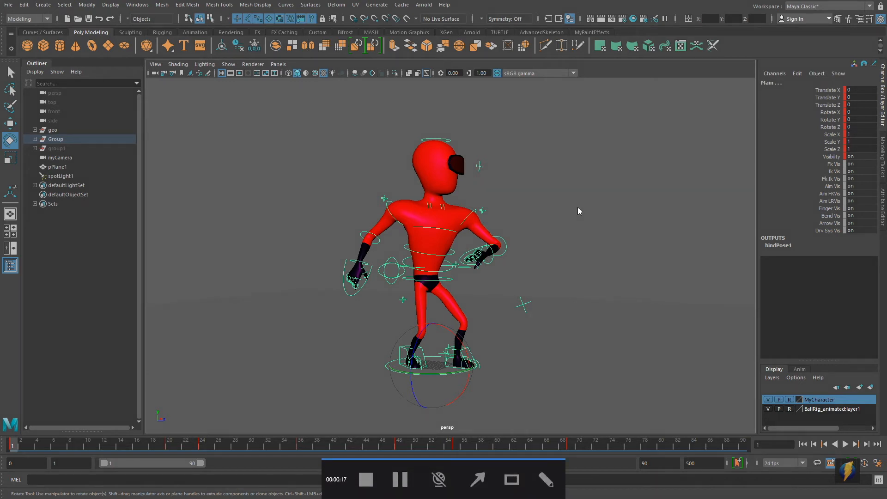
Try rotating the character's head control, and undo the rotation.
{"action": "mouse_move", "coordinate": [633, 155]}
{"action": "left_mouse_down"}
{"action": "mouse_move", "coordinate": [560, 184]}
{"action": "mouse_move", "coordinate": [477, 184]}
{"action": "mouse_move", "coordinate": [450, 144]}
{"action": "mouse_move", "coordinate": [386, 254]}
{"action": "mouse_move", "coordinate": [495, 251]}
{"action": "mouse_move", "coordinate": [580, 203]}
{"action": "mouse_move", "coordinate": [525, 138]}
{"action": "mouse_move", "coordinate": [462, 144]}
{"action": "left_mouse_up"}
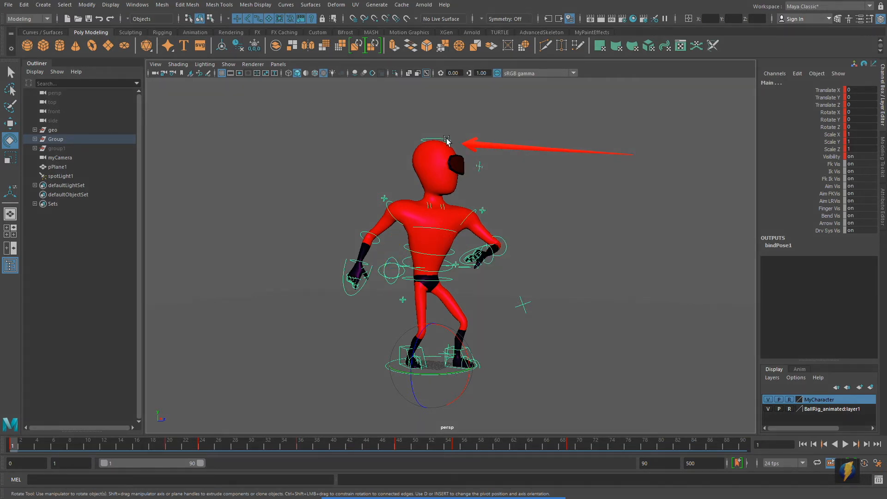
{"action": "left_click", "coordinate": [444, 137]}
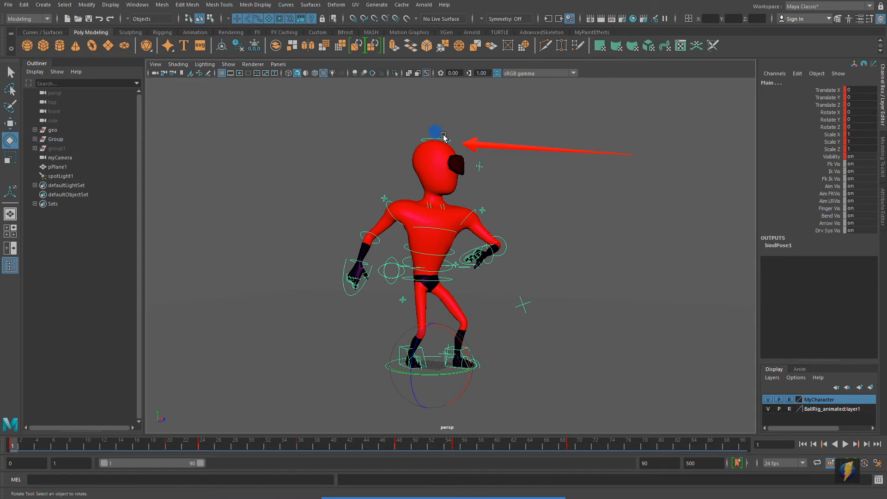
{"action": "left_click", "coordinate": [442, 138]}
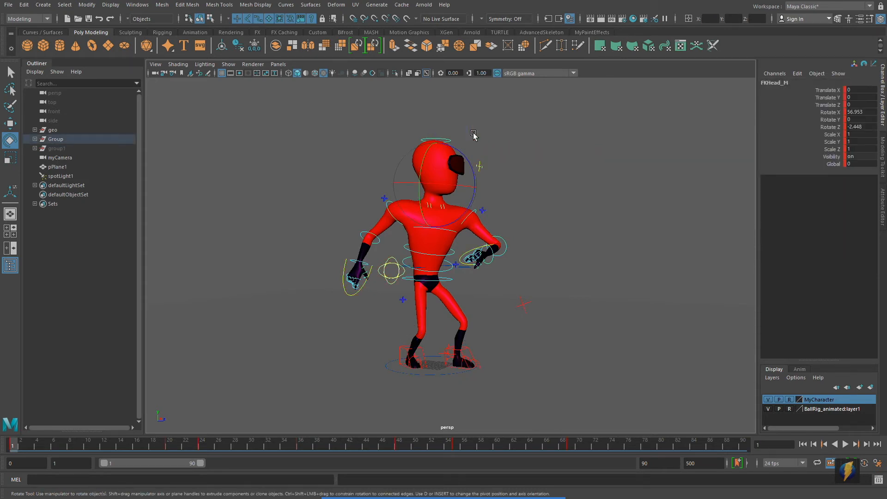
{"action": "mouse_move", "coordinate": [469, 159]}
{"action": "left_mouse_down"}
{"action": "mouse_move", "coordinate": [491, 187]}
{"action": "mouse_move", "coordinate": [461, 149]}
{"action": "left_mouse_up"}
{"action": "key", "text": "ctrl+z"}
Try rotating the right shoulder and right elbow controls in turn, undoing each rotation.
{"action": "left_click", "coordinate": [574, 176]}
{"action": "left_click", "coordinate": [388, 205]}
{"action": "left_click_drag", "start_coordinate": [395, 173], "coordinate": [420, 184]}
{"action": "key", "text": "ctrl+z"}
{"action": "left_click", "coordinate": [571, 184]}
{"action": "left_click", "coordinate": [365, 235]}
{"action": "left_click_drag", "start_coordinate": [380, 241], "coordinate": [395, 220]}
{"action": "key", "text": "ctrl+z"}
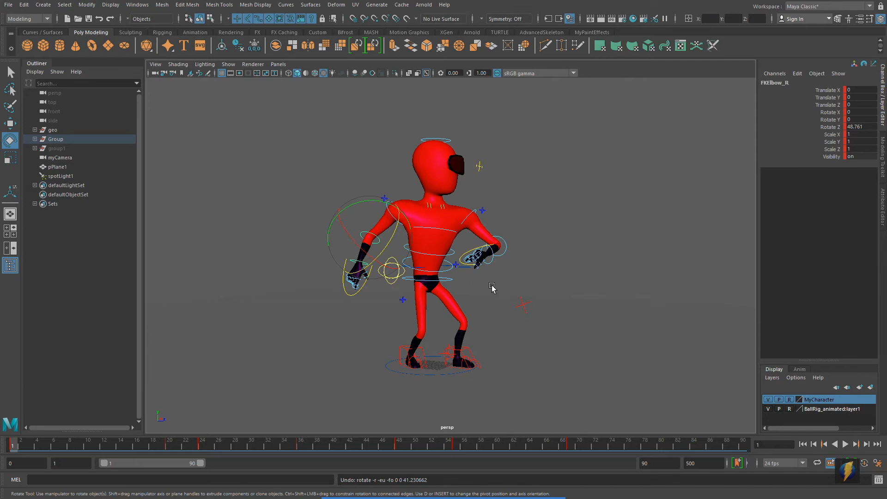
Frame the whole character, play the finished jump animation through, and return to frame 1.
{"action": "middle_click_drag", "start_coordinate": [549, 290], "coordinate": [541, 321], "text": "alt"}
{"action": "right_click_drag", "start_coordinate": [619, 326], "coordinate": [537, 308], "text": "alt"}
{"action": "left_click_drag", "start_coordinate": [544, 312], "coordinate": [553, 314], "text": "alt"}
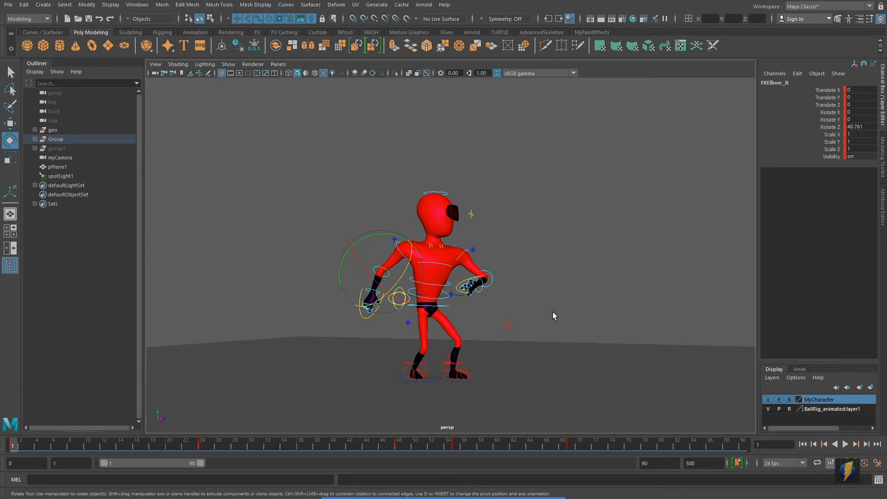
{"action": "left_click_drag", "start_coordinate": [502, 301], "coordinate": [520, 307], "text": "alt"}
{"action": "middle_click_drag", "start_coordinate": [541, 291], "coordinate": [525, 300], "text": "alt"}
{"action": "left_click_drag", "start_coordinate": [522, 295], "coordinate": [531, 299], "text": "alt"}
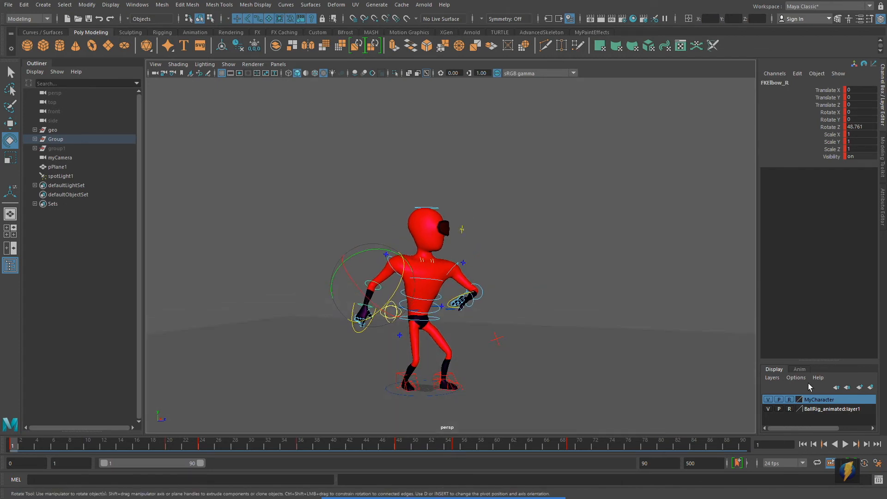
{"action": "left_click", "coordinate": [845, 444]}
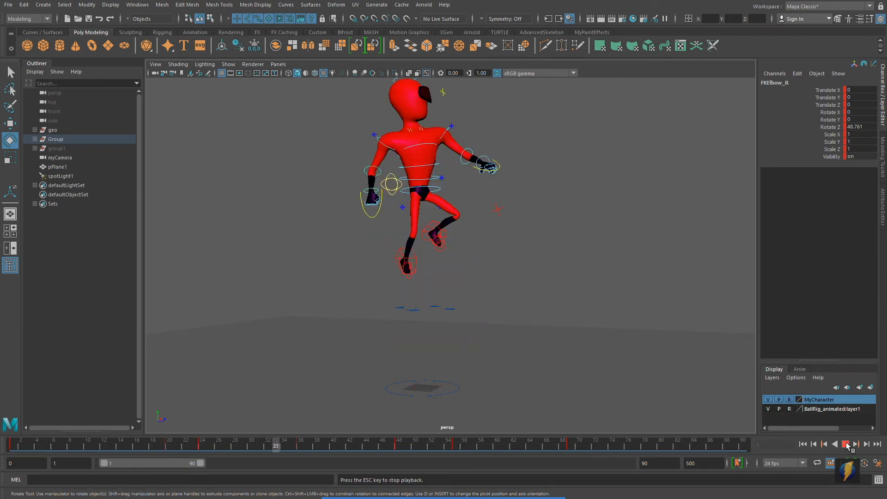
{"action": "left_click", "coordinate": [846, 442]}
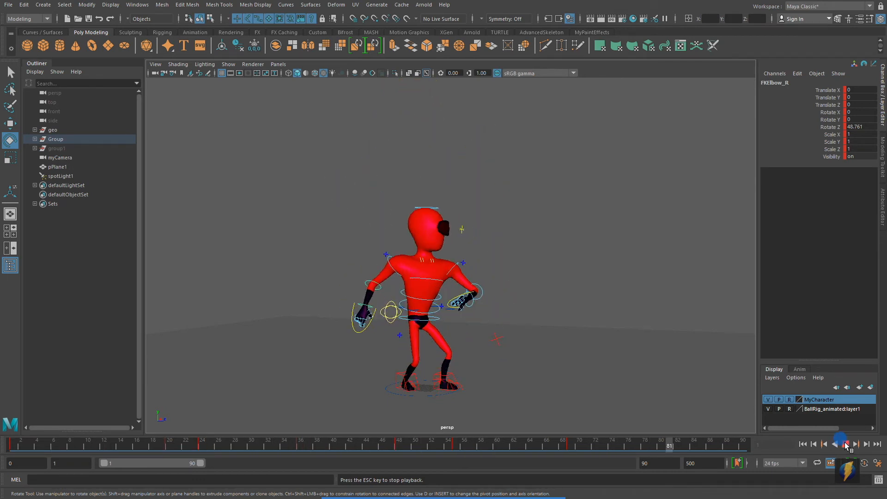
{"action": "left_click_drag", "start_coordinate": [679, 439], "coordinate": [13, 421]}
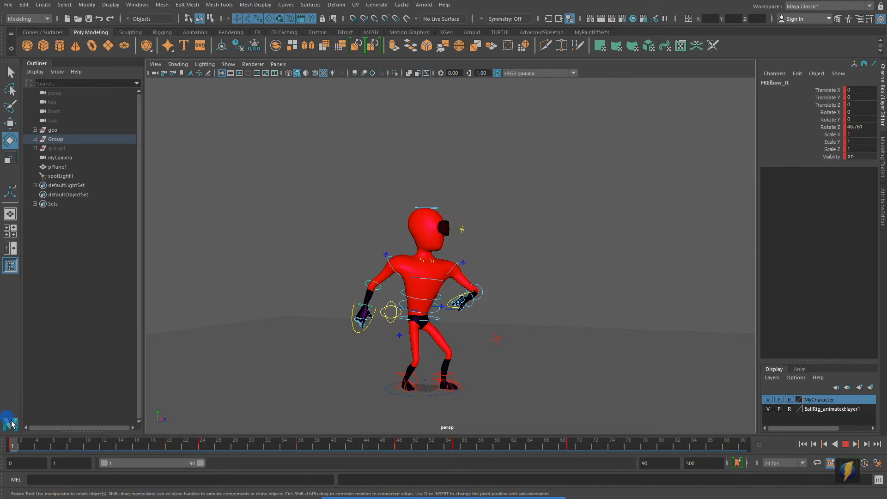
Select all of the character's rig controls, with the timeline at frame 1.
{"action": "right_click_drag", "start_coordinate": [337, 294], "coordinate": [395, 298], "text": "alt"}
{"action": "middle_click_drag", "start_coordinate": [416, 293], "coordinate": [436, 264], "text": "alt"}
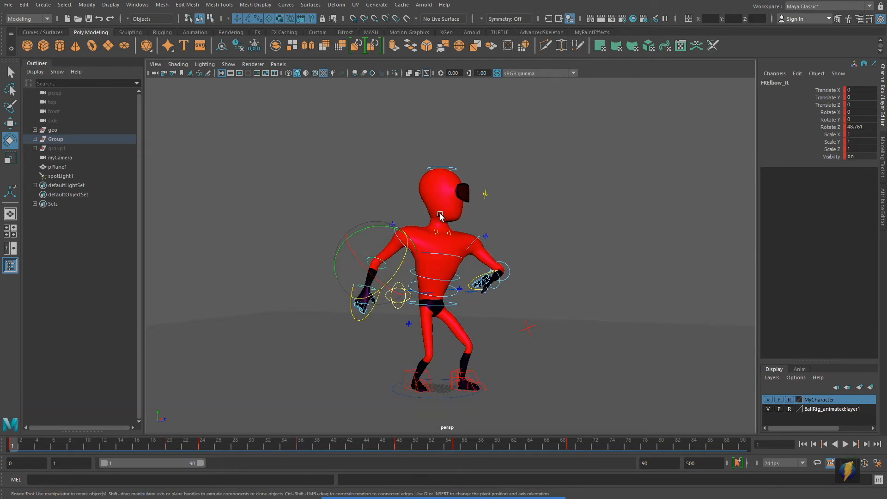
{"action": "left_click_drag", "start_coordinate": [283, 120], "coordinate": [654, 407]}
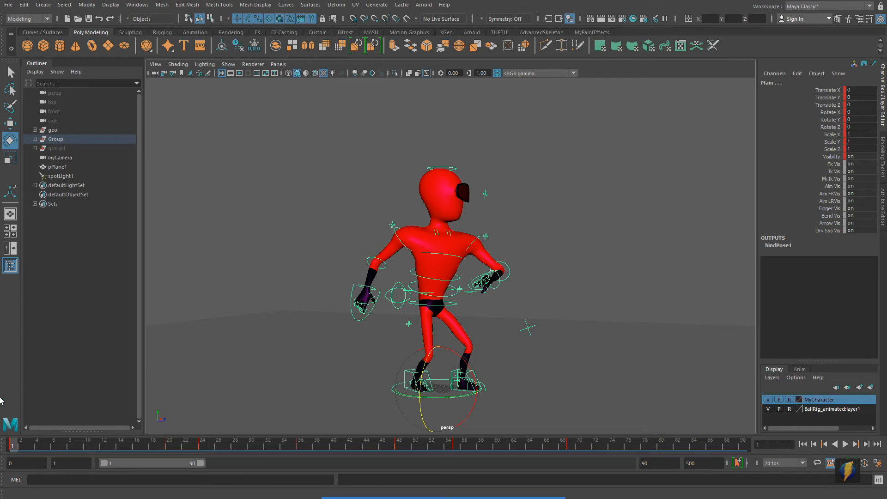
{"action": "left_click", "coordinate": [11, 444]}
{"action": "key", "text": "alt+v"}
{"action": "left_click", "coordinate": [16, 446]}
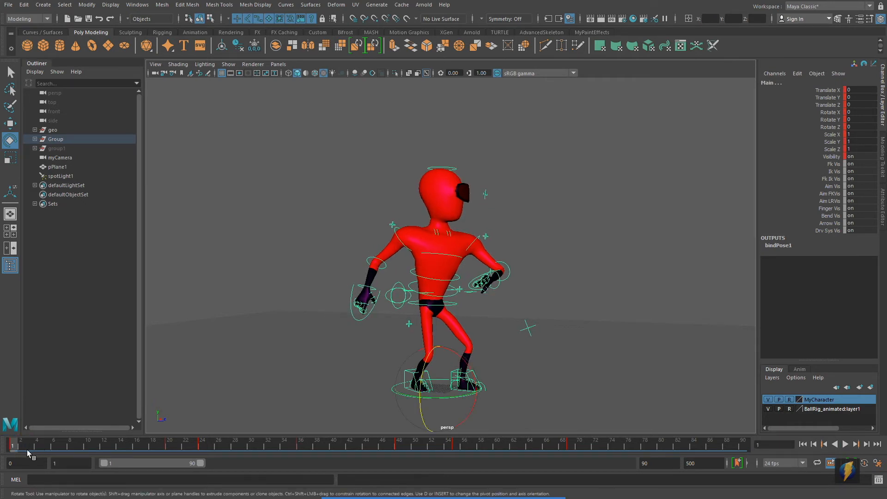
{"action": "middle_click_drag", "start_coordinate": [486, 344], "coordinate": [476, 334], "text": "alt"}
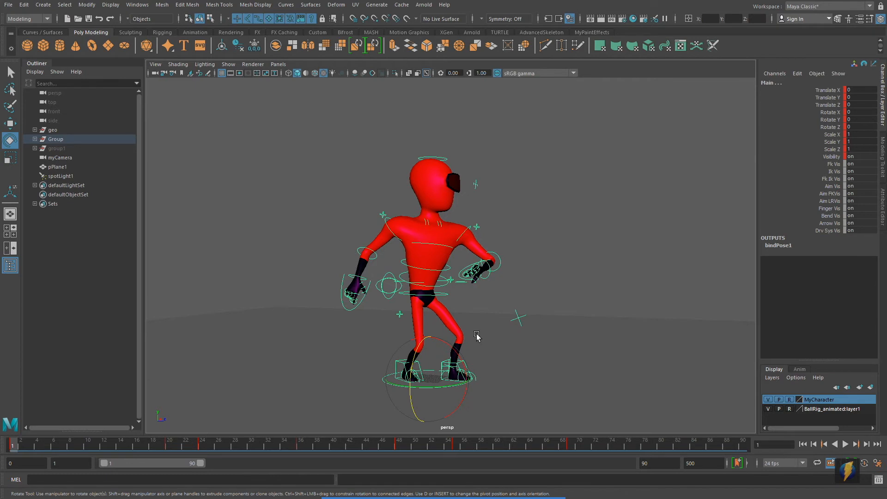
Key all selected rig controls at frames 20 and 24.
{"action": "left_click", "coordinate": [13, 445]}
{"action": "left_click_drag", "start_coordinate": [13, 445], "coordinate": [170, 442]}
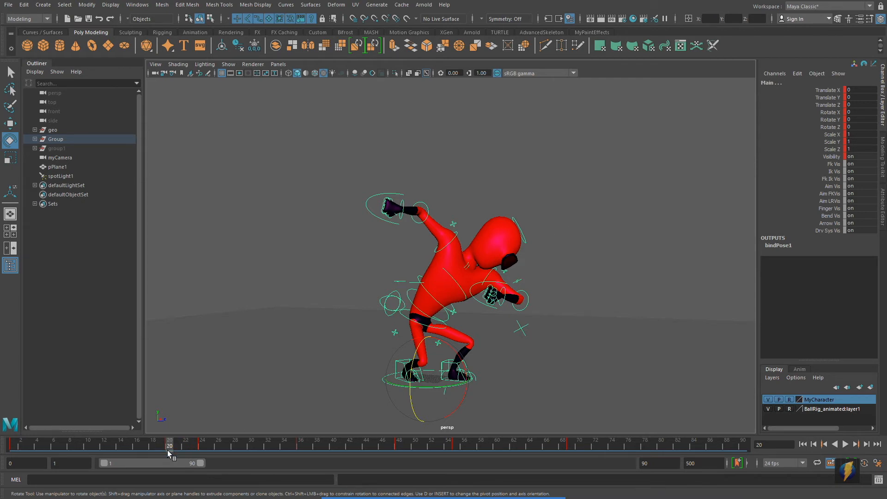
{"action": "key", "text": "s"}
{"action": "left_click_drag", "start_coordinate": [171, 444], "coordinate": [203, 447]}
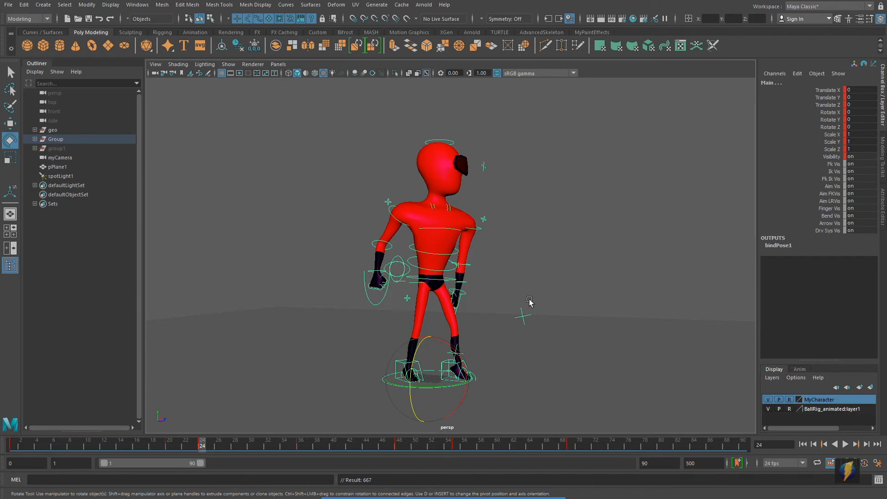
Reselect all of the character's rig controls at frame 36 and key them.
{"action": "left_click_drag", "start_coordinate": [204, 446], "coordinate": [301, 445]}
{"action": "left_click_drag", "start_coordinate": [517, 300], "coordinate": [454, 337], "text": "alt"}
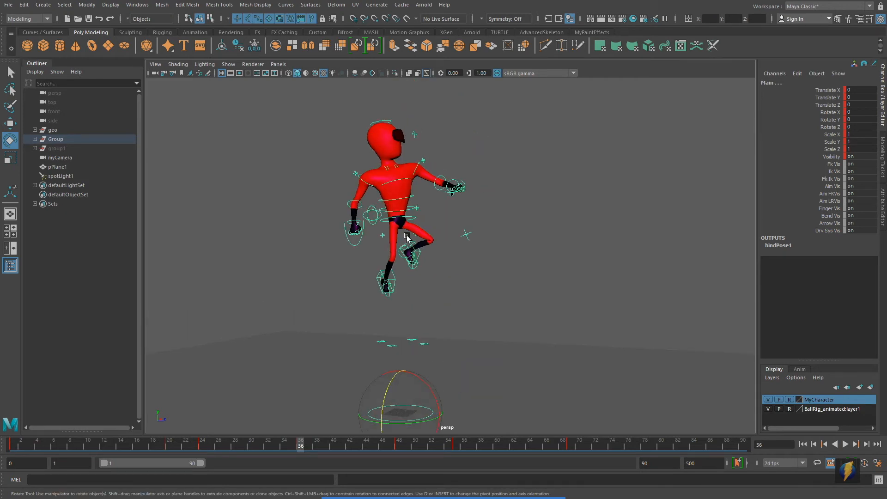
{"action": "left_click_drag", "start_coordinate": [300, 134], "coordinate": [308, 137]}
{"action": "left_click_drag", "start_coordinate": [260, 115], "coordinate": [595, 432]}
{"action": "key", "text": "s"}
Key all selected rig controls at frame 48.
{"action": "left_click_drag", "start_coordinate": [301, 445], "coordinate": [399, 449]}
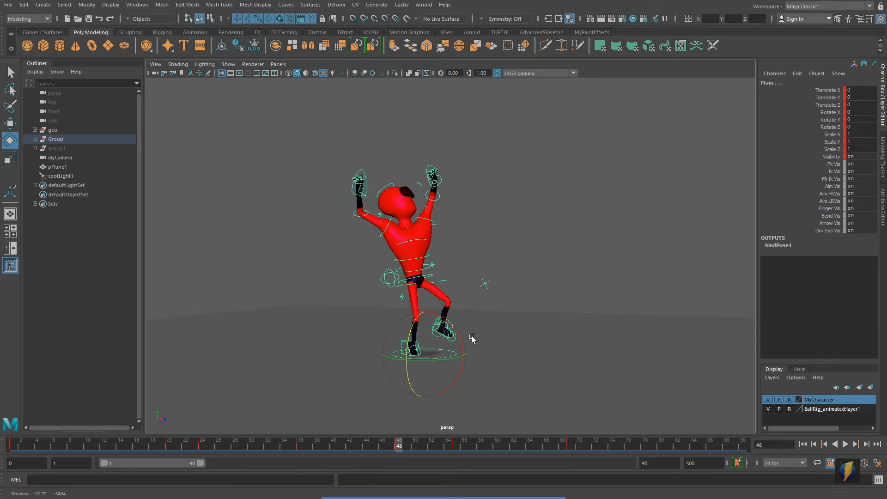
{"action": "scroll", "coordinate": [421, 370], "scroll_direction": "up", "scroll_amount": 2}
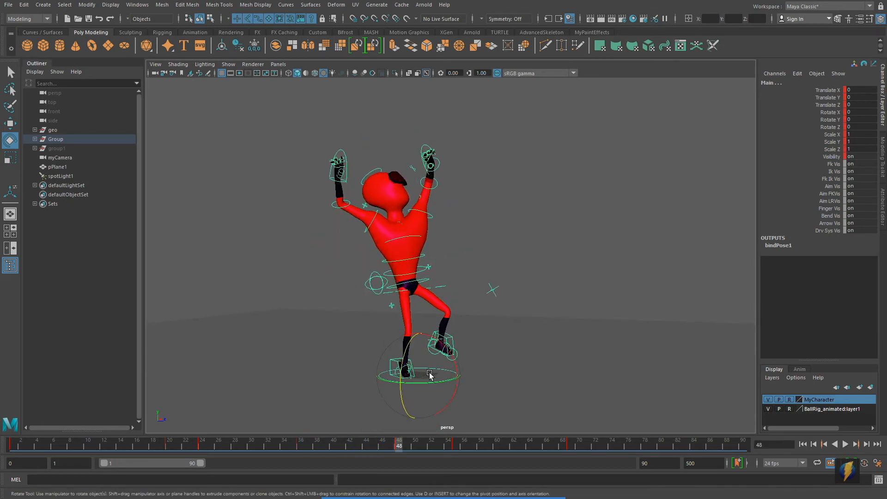
{"action": "key", "text": "s"}
Key all selected rig controls at frames 55 and 69.
{"action": "left_click_drag", "start_coordinate": [404, 447], "coordinate": [454, 451]}
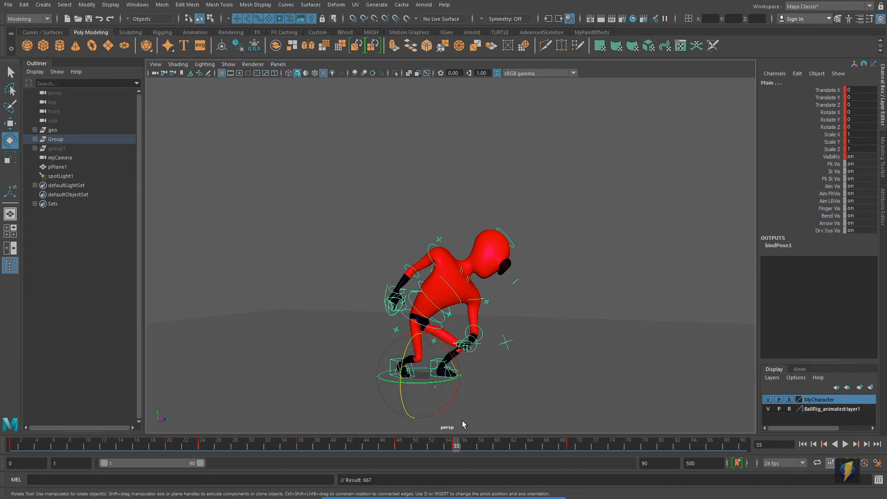
{"action": "left_click_drag", "start_coordinate": [456, 445], "coordinate": [571, 446]}
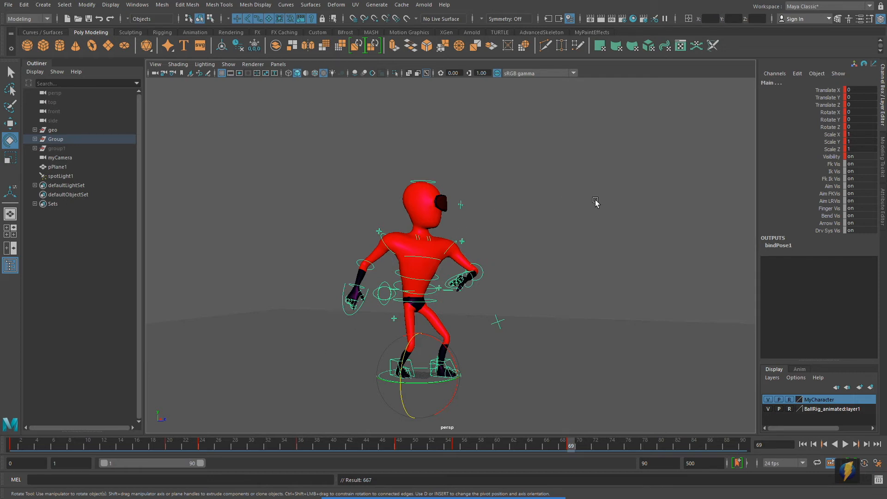
{"action": "key", "text": "s"}
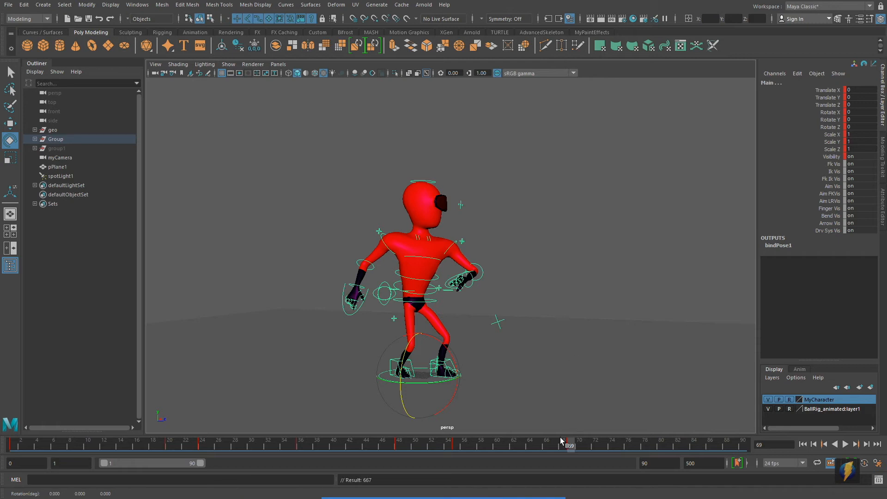
{"action": "mouse_move", "coordinate": [569, 448]}
{"action": "left_mouse_down"}
{"action": "mouse_move", "coordinate": [4, 447]}
{"action": "mouse_move", "coordinate": [157, 438]}
{"action": "mouse_move", "coordinate": [568, 464]}
{"action": "left_mouse_up"}
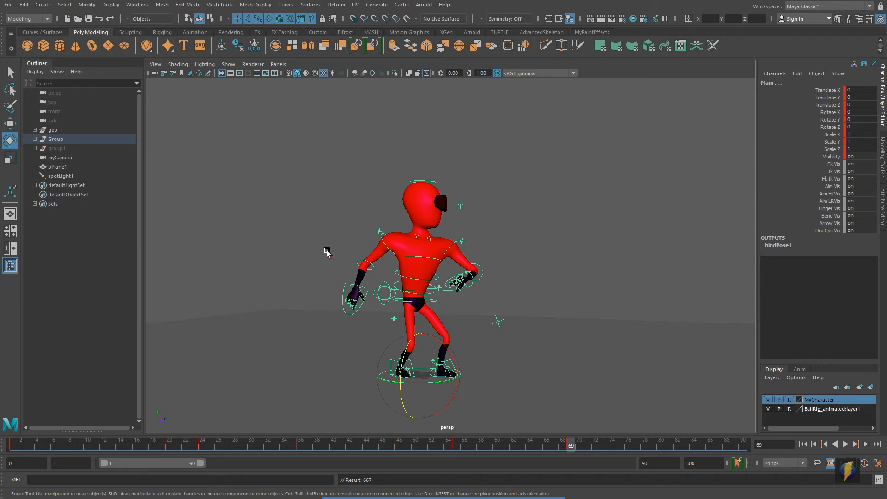
Select all animation keys in the Graph Editor, convert them to stepped tangents, and minimize the editor.
{"action": "left_click_drag", "start_coordinate": [550, 268], "coordinate": [490, 263], "text": "alt"}
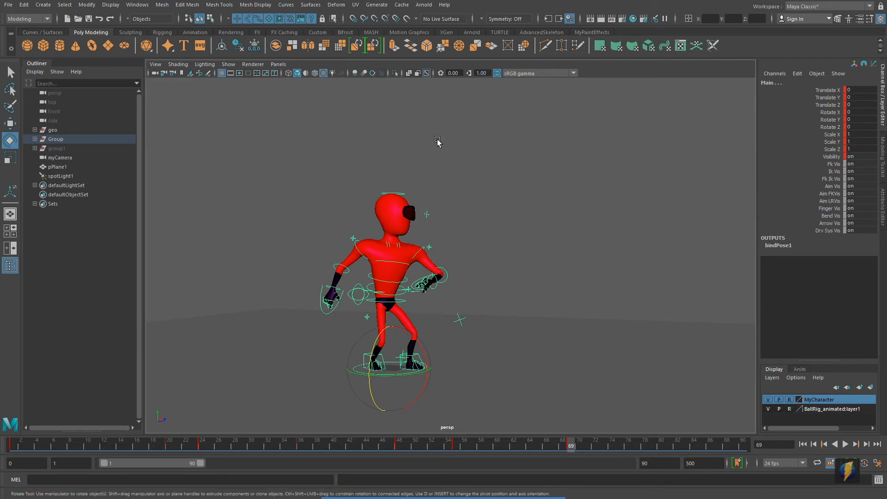
{"action": "left_click", "coordinate": [137, 4]}
{"action": "mouse_move", "coordinate": [155, 56]}
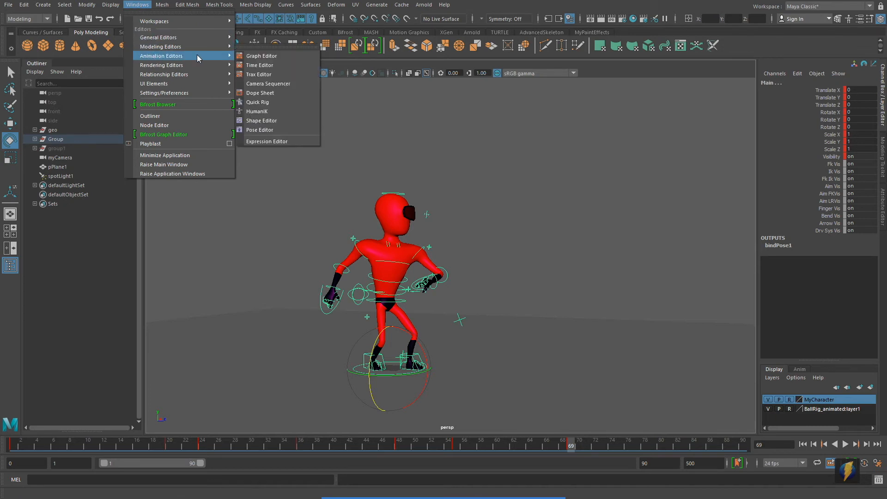
{"action": "left_click", "coordinate": [260, 56]}
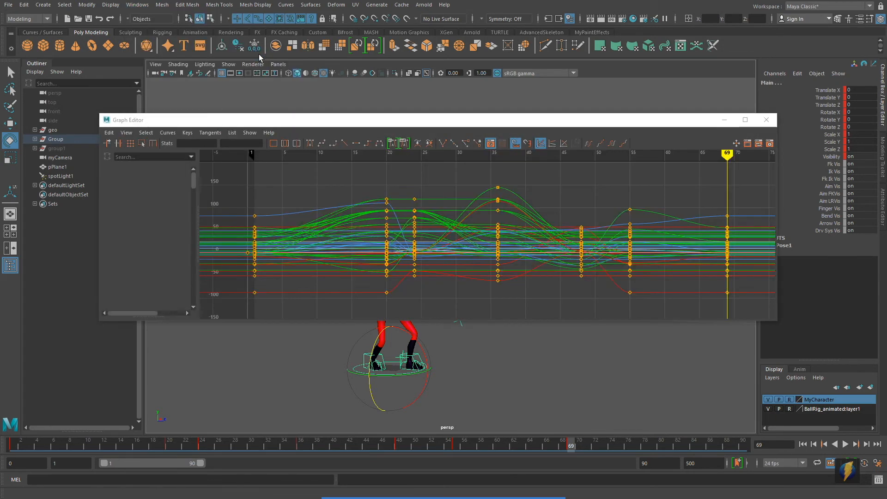
{"action": "scroll", "coordinate": [481, 244], "scroll_direction": "down", "scroll_amount": 4}
{"action": "left_click_drag", "start_coordinate": [322, 194], "coordinate": [679, 305]}
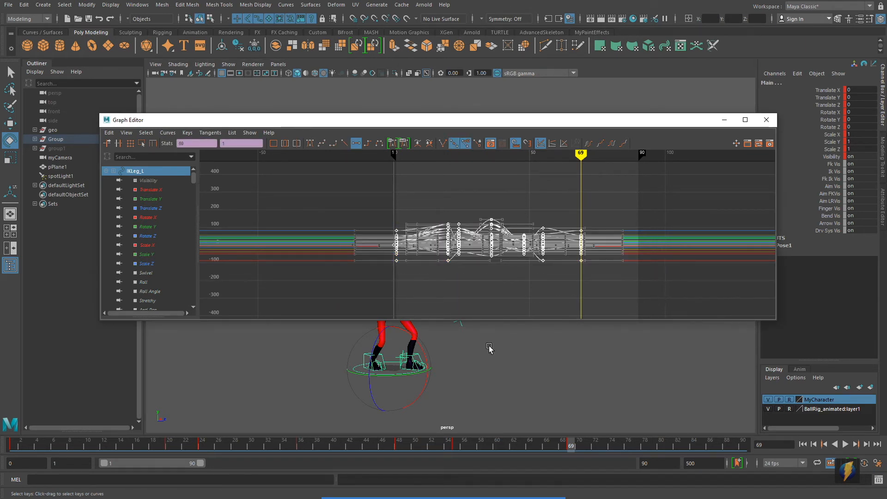
{"action": "mouse_move", "coordinate": [442, 495]}
{"action": "left_click", "coordinate": [478, 480]}
{"action": "mouse_move", "coordinate": [284, 379]}
{"action": "left_mouse_down"}
{"action": "mouse_move", "coordinate": [346, 337]}
{"action": "mouse_move", "coordinate": [364, 154]}
{"action": "left_mouse_up"}
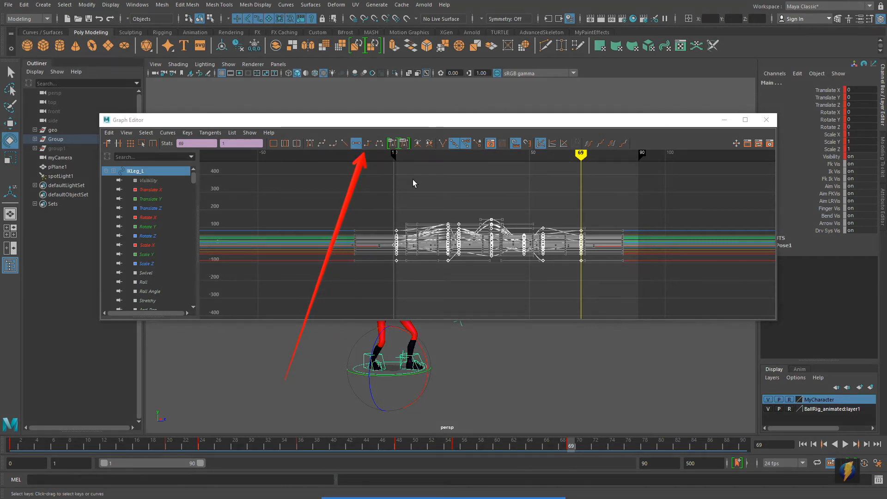
{"action": "left_click", "coordinate": [367, 145]}
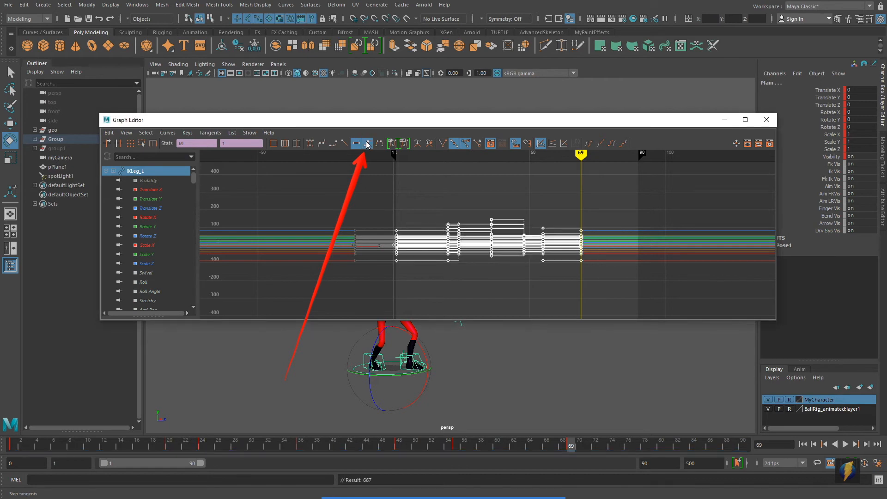
{"action": "left_click", "coordinate": [724, 120]}
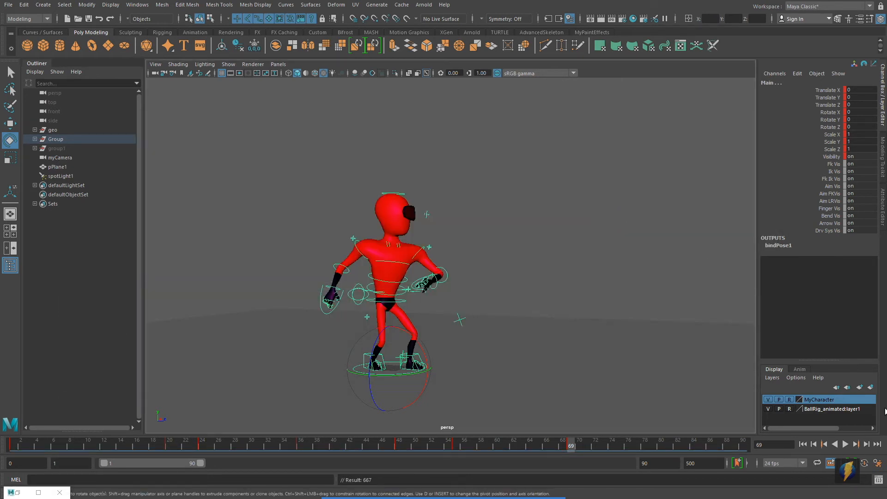
Play the stepped animation through, and scrub the poses around frame 24 to check how they hold.
{"action": "left_click", "coordinate": [844, 445]}
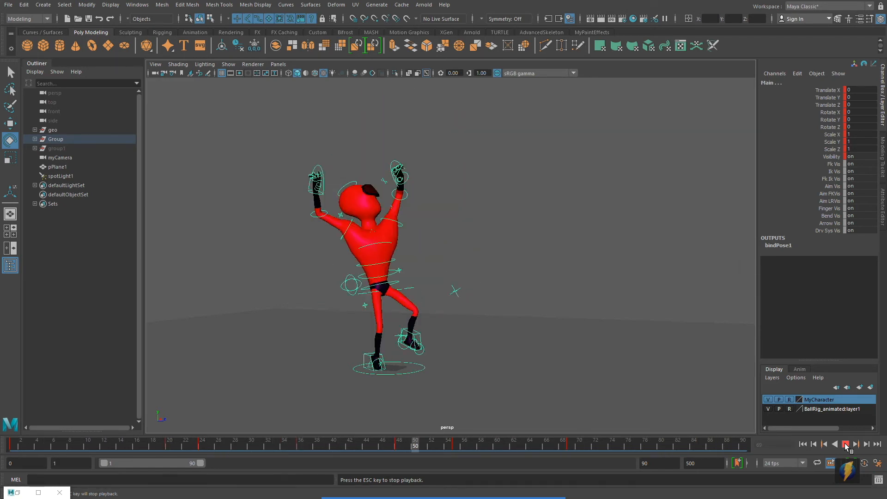
{"action": "left_click", "coordinate": [845, 444]}
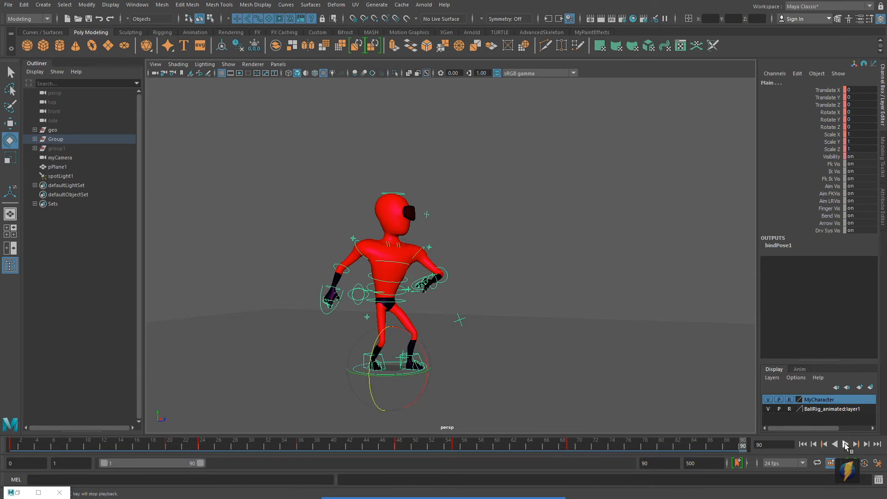
{"action": "left_click_drag", "start_coordinate": [187, 445], "coordinate": [203, 444]}
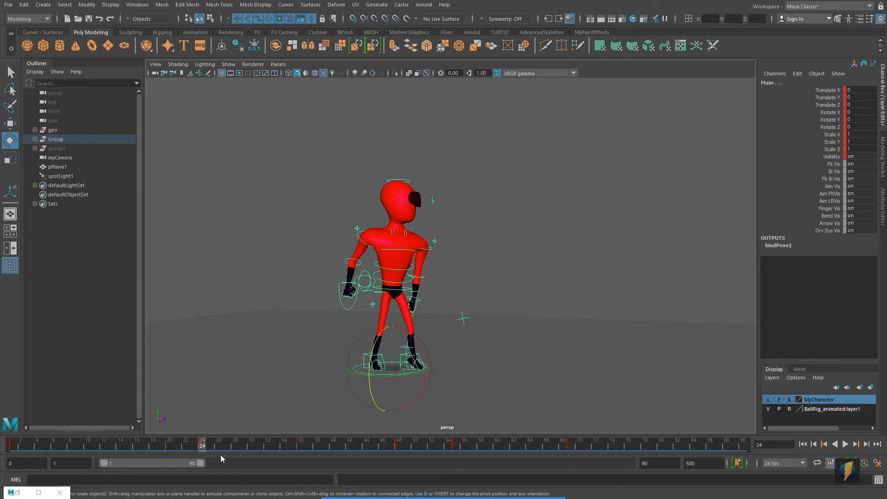
{"action": "left_click_drag", "start_coordinate": [203, 443], "coordinate": [213, 444]}
{"action": "mouse_move", "coordinate": [280, 453]}
{"action": "left_mouse_down"}
{"action": "mouse_move", "coordinate": [301, 454]}
{"action": "mouse_move", "coordinate": [276, 455]}
{"action": "left_mouse_up"}
{"action": "mouse_move", "coordinate": [218, 454]}
{"action": "left_mouse_down"}
{"action": "mouse_move", "coordinate": [204, 455]}
{"action": "mouse_move", "coordinate": [300, 458]}
{"action": "mouse_move", "coordinate": [202, 457]}
{"action": "left_mouse_up"}
{"action": "mouse_move", "coordinate": [207, 445]}
{"action": "left_mouse_down"}
{"action": "mouse_move", "coordinate": [304, 450]}
{"action": "mouse_move", "coordinate": [201, 450]}
{"action": "left_mouse_up"}
Select all animation keys in the maximized Graph Editor, set them to flat tangents, and minimize the editor.
{"action": "left_click", "coordinate": [133, 7]}
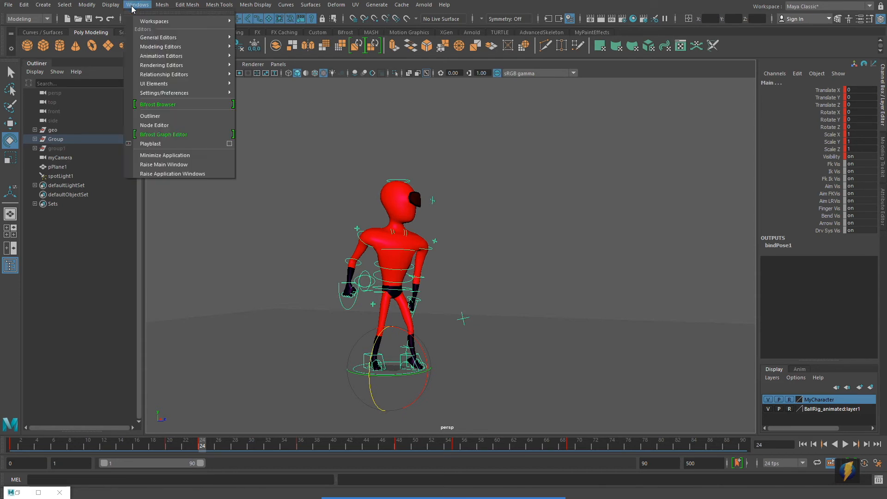
{"action": "mouse_move", "coordinate": [185, 56]}
{"action": "left_click", "coordinate": [262, 56]}
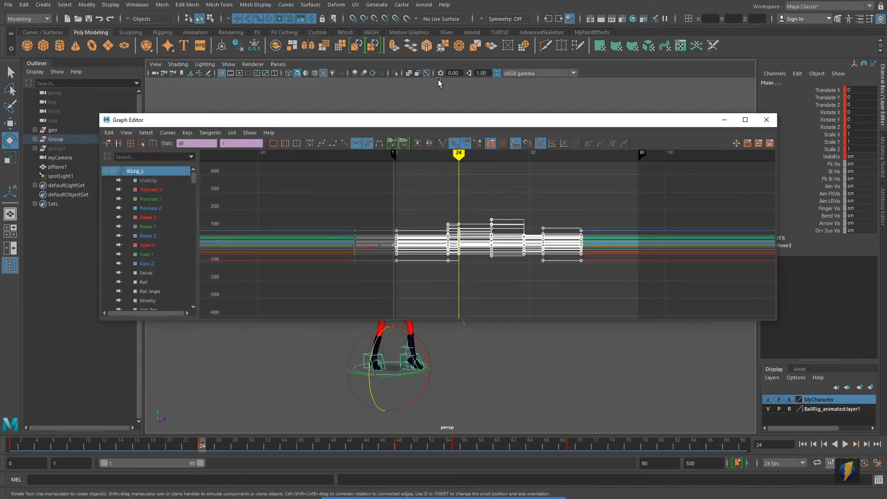
{"action": "left_click_drag", "start_coordinate": [332, 191], "coordinate": [657, 295]}
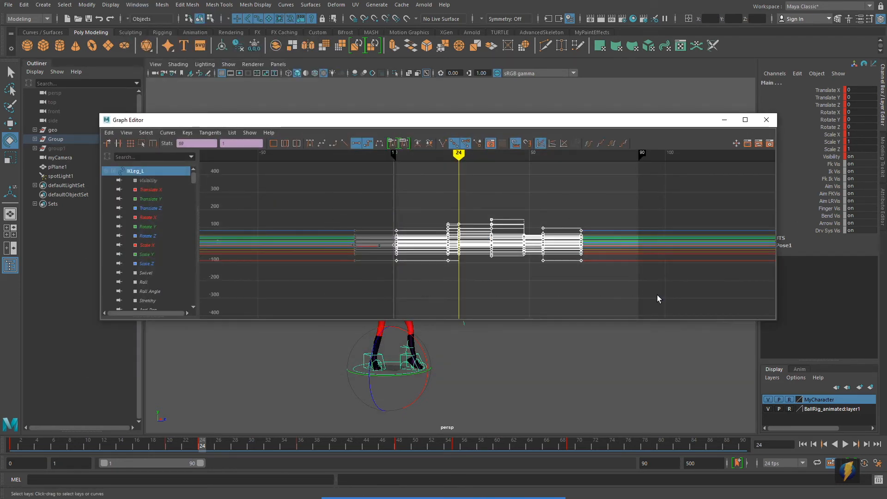
{"action": "left_click", "coordinate": [745, 120]}
{"action": "left_click_drag", "start_coordinate": [93, 65], "coordinate": [118, 45]}
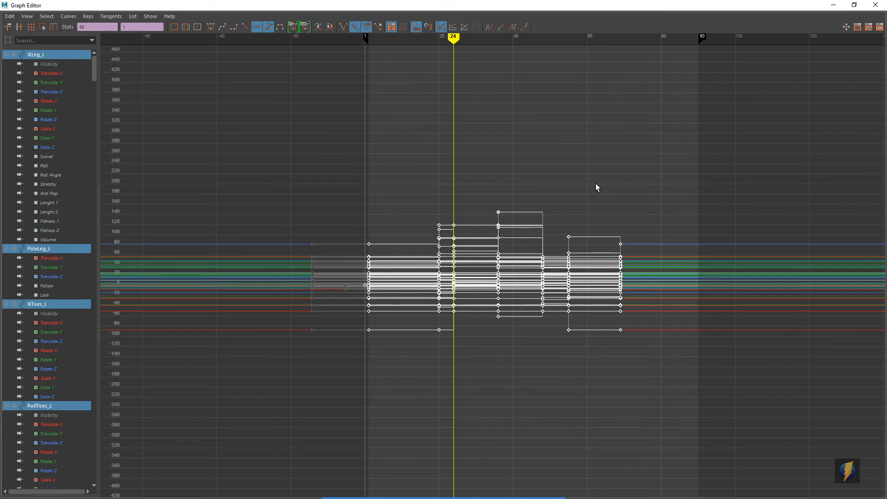
{"action": "left_click", "coordinate": [256, 27]}
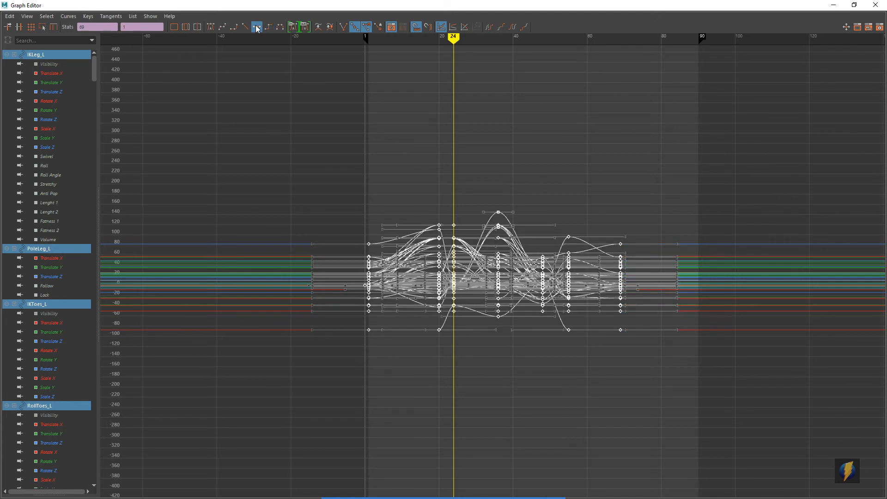
{"action": "left_click", "coordinate": [833, 4]}
Play the smoothed animation and scrub back to compare the character's pose at frames 24 and 25.
{"action": "left_click", "coordinate": [846, 444]}
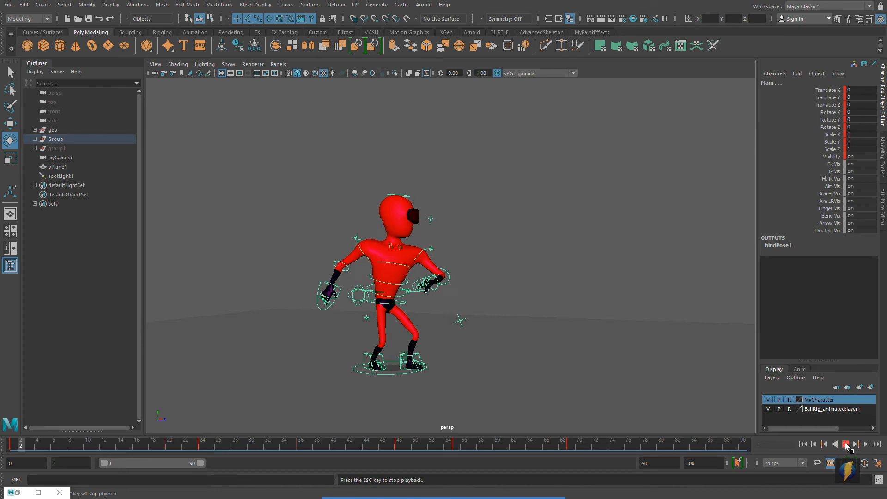
{"action": "left_click", "coordinate": [845, 443]}
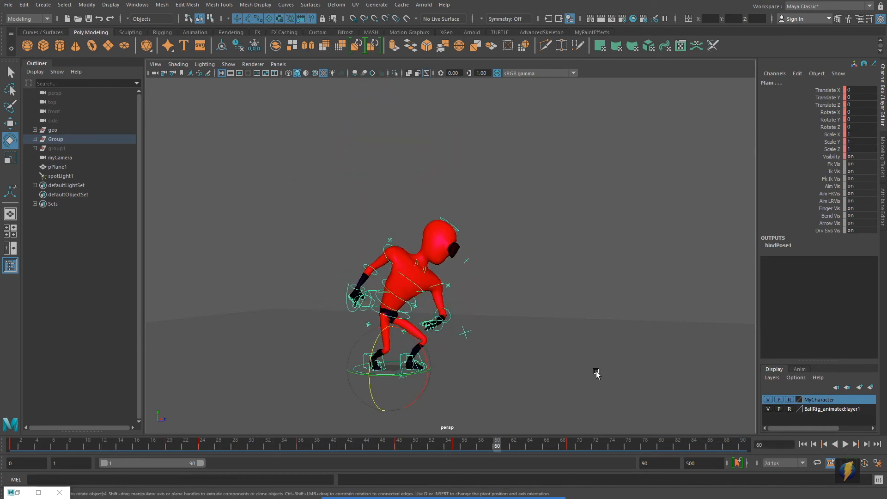
{"action": "left_click_drag", "start_coordinate": [503, 444], "coordinate": [211, 436]}
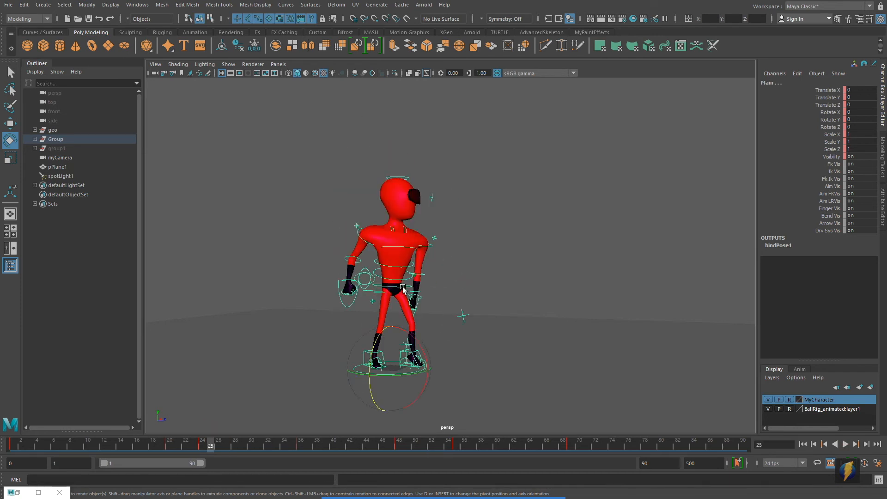
{"action": "mouse_move", "coordinate": [203, 441]}
{"action": "left_mouse_down"}
{"action": "mouse_move", "coordinate": [243, 447]}
{"action": "mouse_move", "coordinate": [200, 441]}
{"action": "mouse_move", "coordinate": [211, 441]}
{"action": "left_mouse_up"}
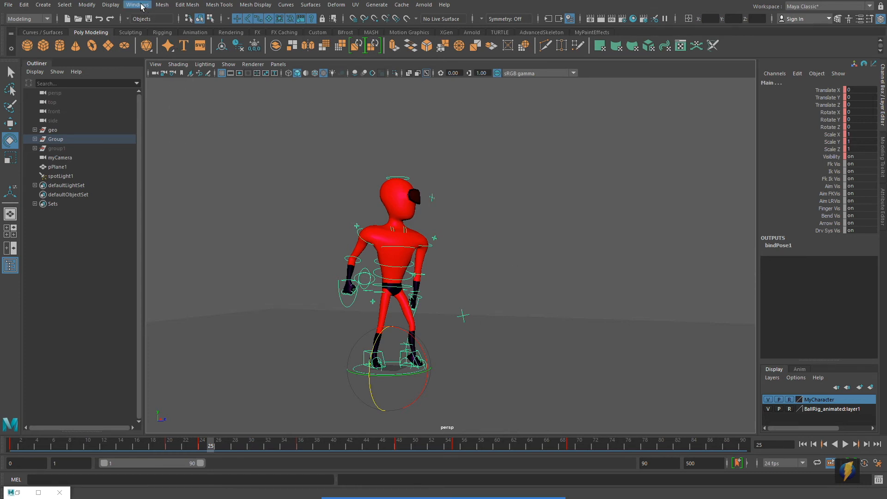
Reselect all of the character's rig controls, open the Dope Sheet, and look through its list of controls.
{"action": "left_click", "coordinate": [491, 192]}
{"action": "left_click_drag", "start_coordinate": [262, 144], "coordinate": [593, 401]}
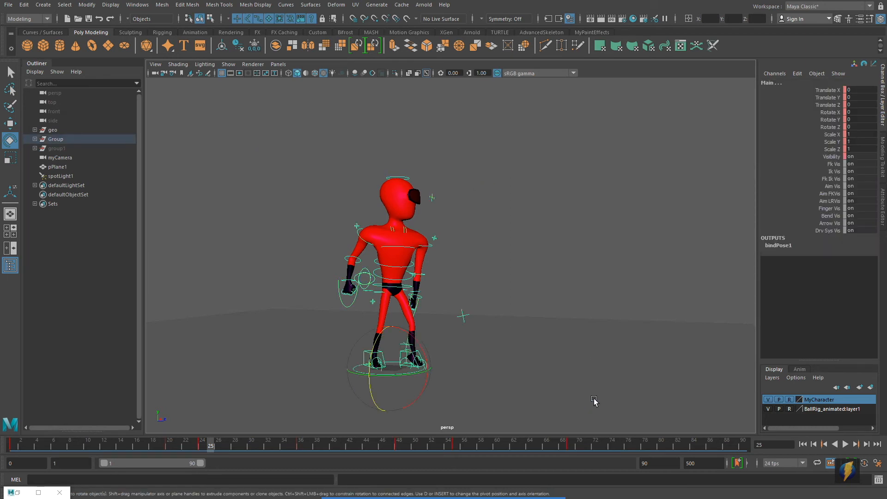
{"action": "left_click", "coordinate": [137, 5]}
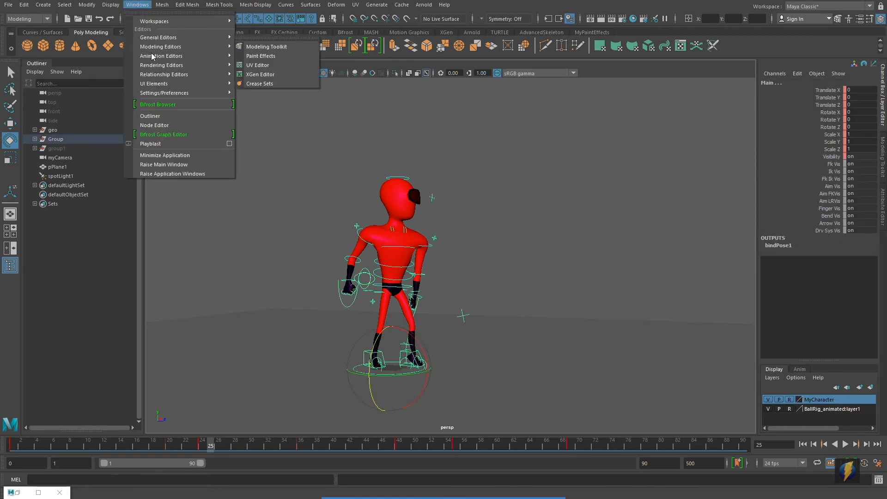
{"action": "mouse_move", "coordinate": [154, 59]}
{"action": "left_click", "coordinate": [260, 93]}
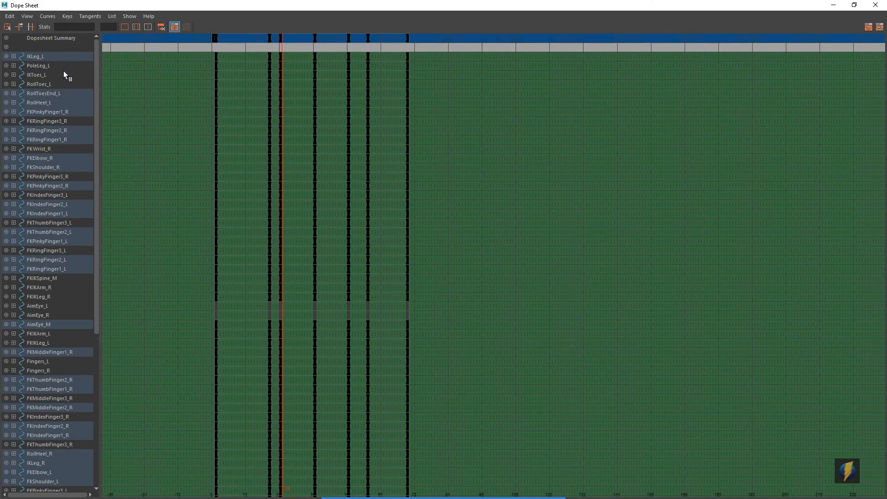
{"action": "left_click_drag", "start_coordinate": [96, 98], "coordinate": [112, 248]}
{"action": "left_click_drag", "start_coordinate": [115, 278], "coordinate": [93, 73]}
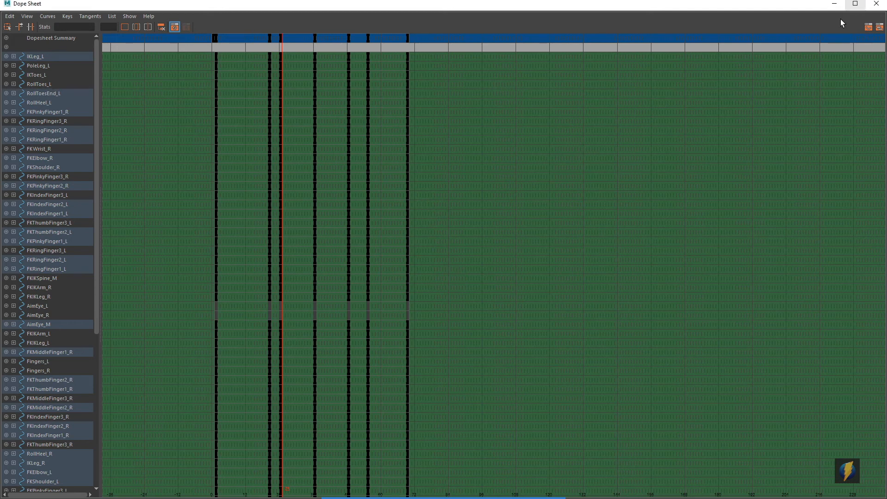
Restore the Dope Sheet to a smaller window below the character, leaving the timeline uncovered, and frame the character above it.
{"action": "left_click_drag", "start_coordinate": [650, 12], "coordinate": [627, 284]}
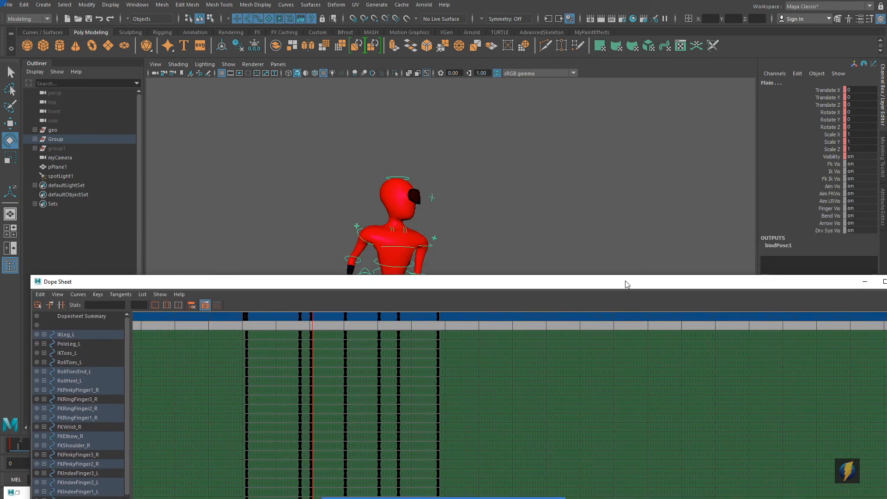
{"action": "mouse_move", "coordinate": [451, 284]}
{"action": "left_mouse_down"}
{"action": "mouse_move", "coordinate": [436, 325]}
{"action": "mouse_move", "coordinate": [333, 159]}
{"action": "mouse_move", "coordinate": [439, 185]}
{"action": "mouse_move", "coordinate": [466, 414]}
{"action": "mouse_move", "coordinate": [466, 237]}
{"action": "mouse_move", "coordinate": [461, 281]}
{"action": "left_mouse_up"}
{"action": "right_click_drag", "start_coordinate": [542, 203], "coordinate": [429, 201], "text": "alt"}
{"action": "middle_click_drag", "start_coordinate": [429, 201], "coordinate": [422, 121], "text": "alt"}
{"action": "right_click_drag", "start_coordinate": [421, 135], "coordinate": [429, 138], "text": "alt"}
{"action": "left_click_drag", "start_coordinate": [429, 137], "coordinate": [433, 150], "text": "alt"}
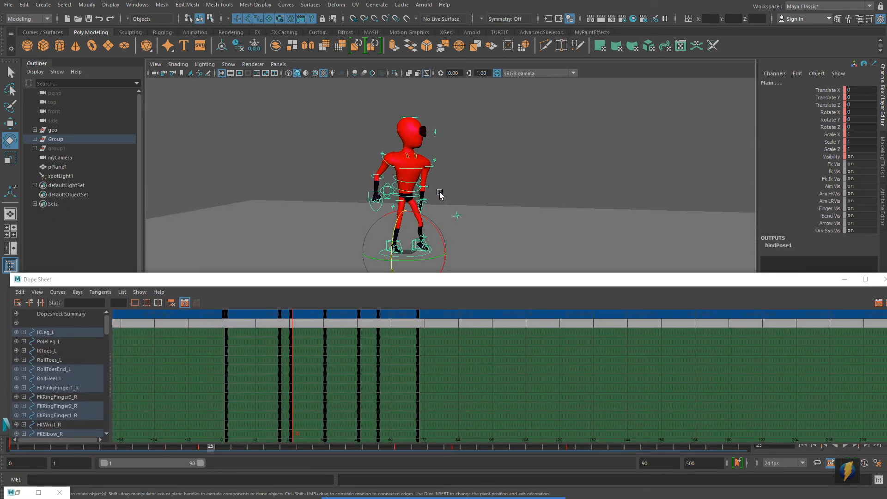
{"action": "left_click_drag", "start_coordinate": [322, 276], "coordinate": [320, 256]}
{"action": "left_click", "coordinate": [297, 366]}
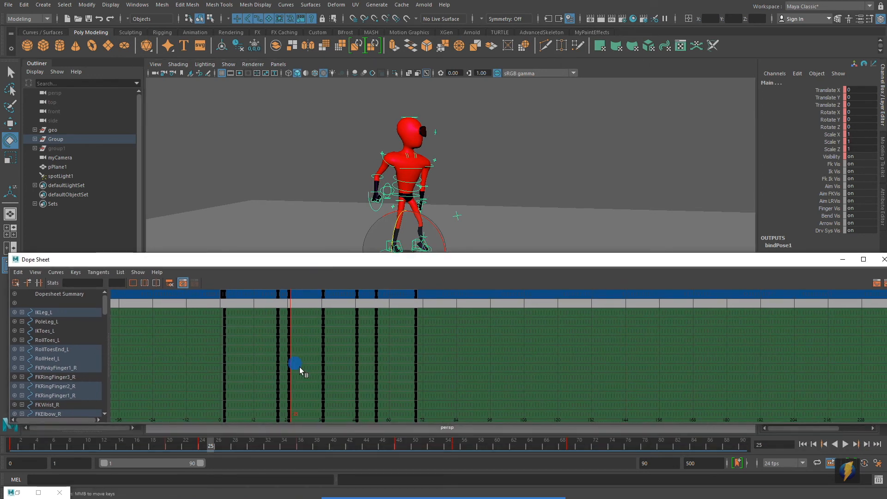
Shift all keys from frame 36 onward four frames later in the Dope Sheet, moving the airborne pose to frame 40.
{"action": "left_click_drag", "start_coordinate": [198, 441], "coordinate": [299, 446]}
{"action": "right_click_drag", "start_coordinate": [625, 151], "coordinate": [507, 146], "text": "alt"}
{"action": "middle_click_drag", "start_coordinate": [517, 152], "coordinate": [509, 164], "text": "alt"}
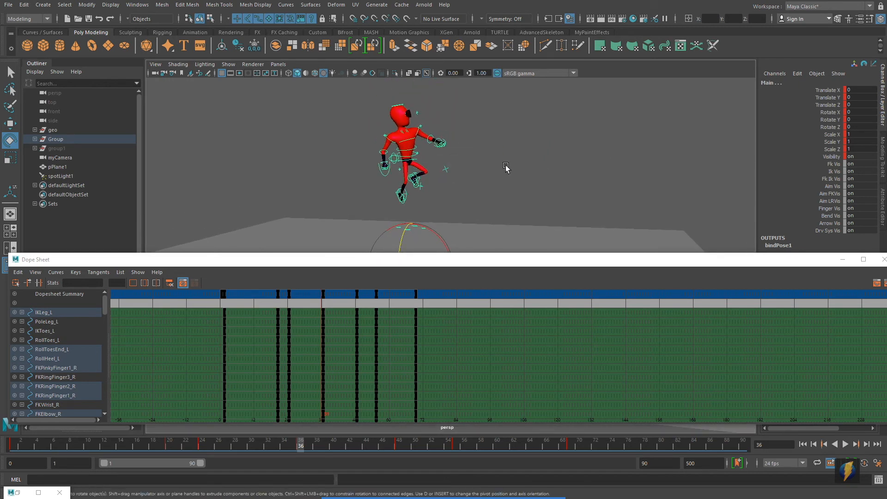
{"action": "mouse_move", "coordinate": [296, 445]}
{"action": "left_mouse_down"}
{"action": "mouse_move", "coordinate": [164, 444]}
{"action": "mouse_move", "coordinate": [300, 444]}
{"action": "left_mouse_up"}
{"action": "left_click_drag", "start_coordinate": [315, 292], "coordinate": [519, 328]}
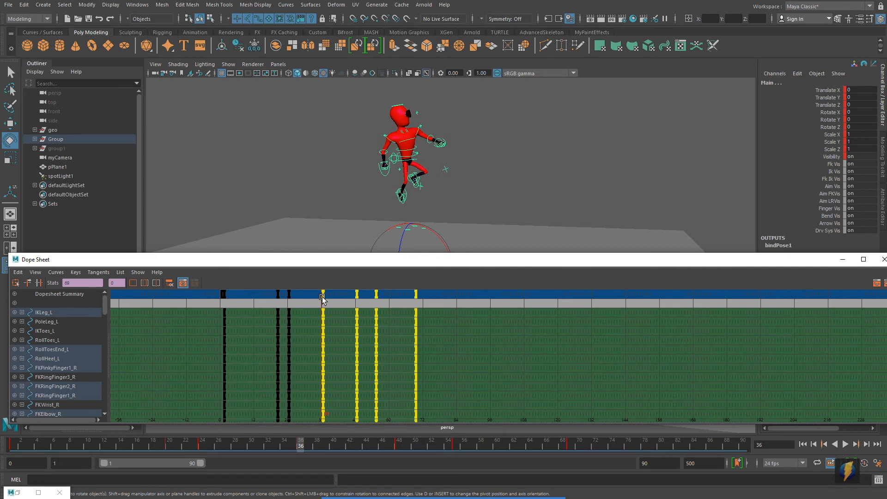
{"action": "middle_click_drag", "start_coordinate": [322, 298], "coordinate": [332, 297]}
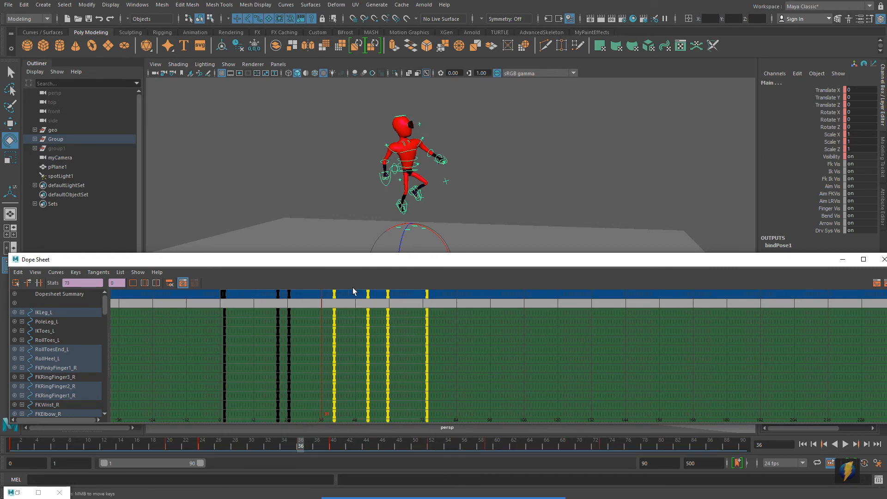
Shift only the landing pose's keys and all keys after them four frames later, placing the landing at frame 56.
{"action": "left_click_drag", "start_coordinate": [300, 442], "coordinate": [428, 445]}
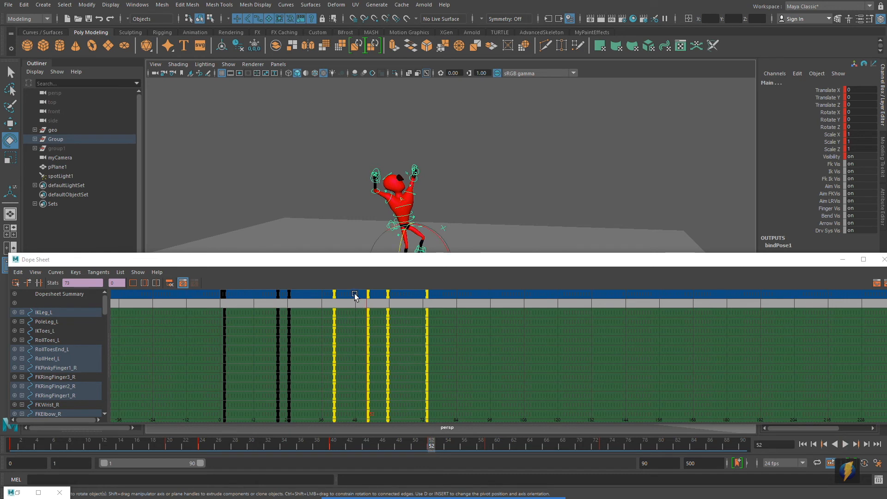
{"action": "left_click", "coordinate": [412, 305]}
{"action": "left_click_drag", "start_coordinate": [357, 294], "coordinate": [432, 302]}
{"action": "left_click_drag", "start_coordinate": [368, 296], "coordinate": [376, 296]}
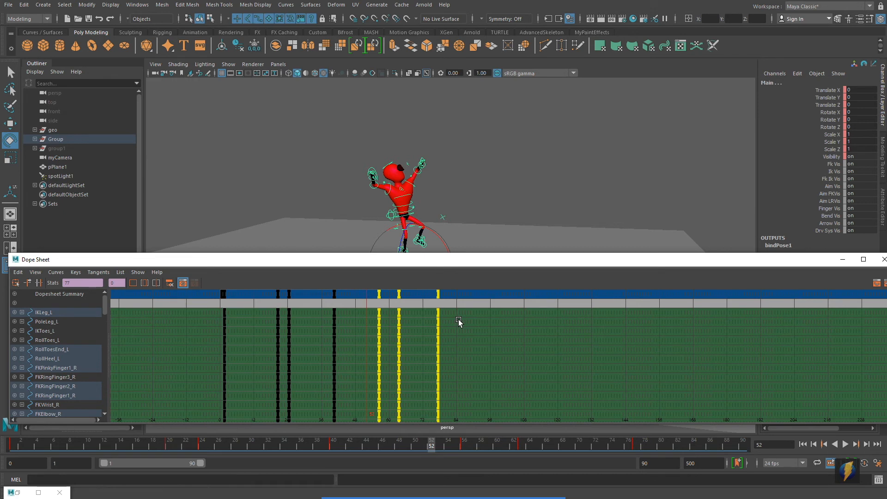
Move the Dope Sheet up, examine its summary row and later keys up close, and close the editor.
{"action": "left_click_drag", "start_coordinate": [442, 262], "coordinate": [450, 253]}
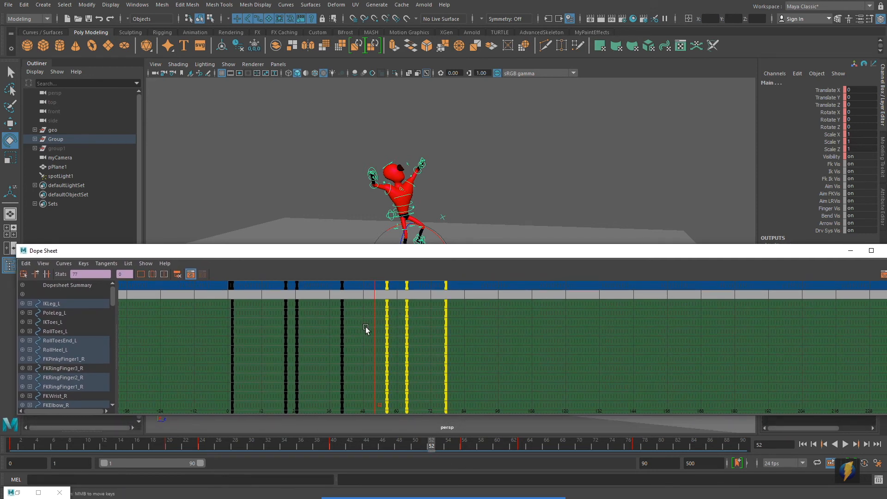
{"action": "left_click_drag", "start_coordinate": [394, 253], "coordinate": [504, 164]}
{"action": "right_click_drag", "start_coordinate": [309, 258], "coordinate": [346, 254], "text": "alt"}
{"action": "middle_click_drag", "start_coordinate": [346, 254], "coordinate": [569, 259], "text": "alt"}
{"action": "middle_click_drag", "start_coordinate": [327, 269], "coordinate": [435, 271], "text": "alt"}
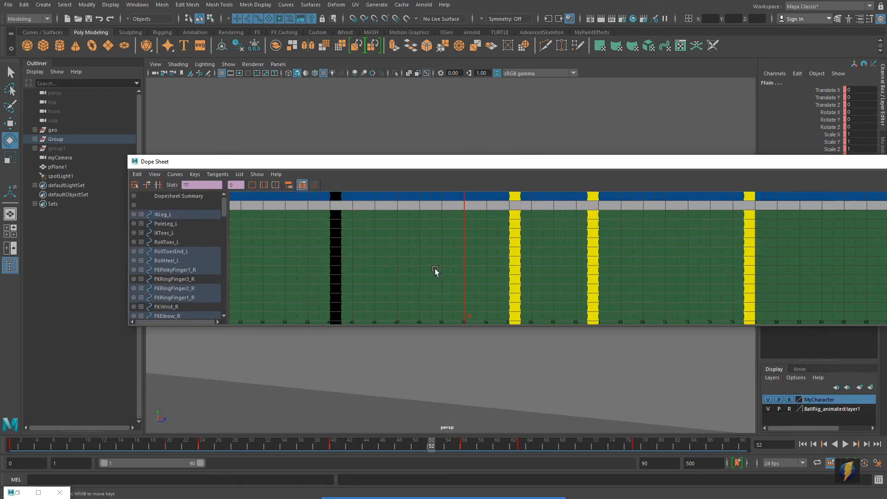
{"action": "mouse_move", "coordinate": [432, 280]}
{"action": "left_mouse_down"}
{"action": "mouse_move", "coordinate": [396, 258]}
{"action": "mouse_move", "coordinate": [340, 193]}
{"action": "mouse_move", "coordinate": [489, 187]}
{"action": "mouse_move", "coordinate": [499, 203]}
{"action": "mouse_move", "coordinate": [356, 200]}
{"action": "mouse_move", "coordinate": [486, 183]}
{"action": "mouse_move", "coordinate": [510, 198]}
{"action": "left_mouse_up"}
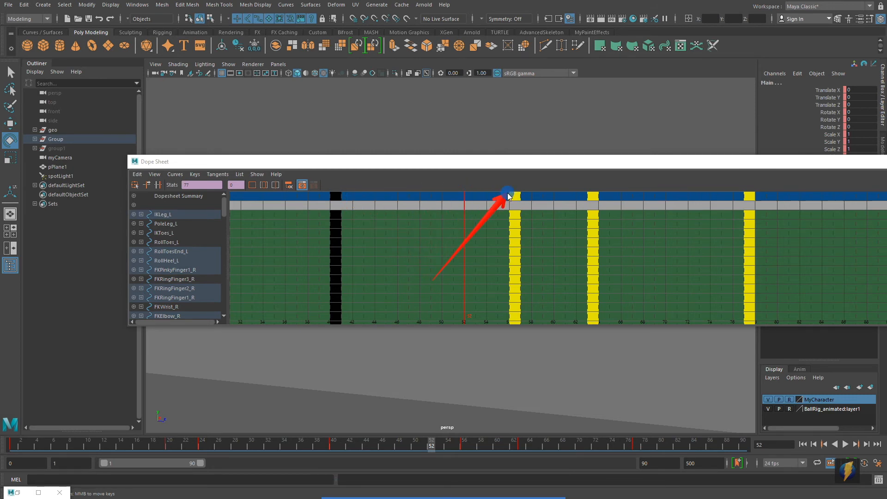
{"action": "left_click_drag", "start_coordinate": [539, 159], "coordinate": [392, 202]}
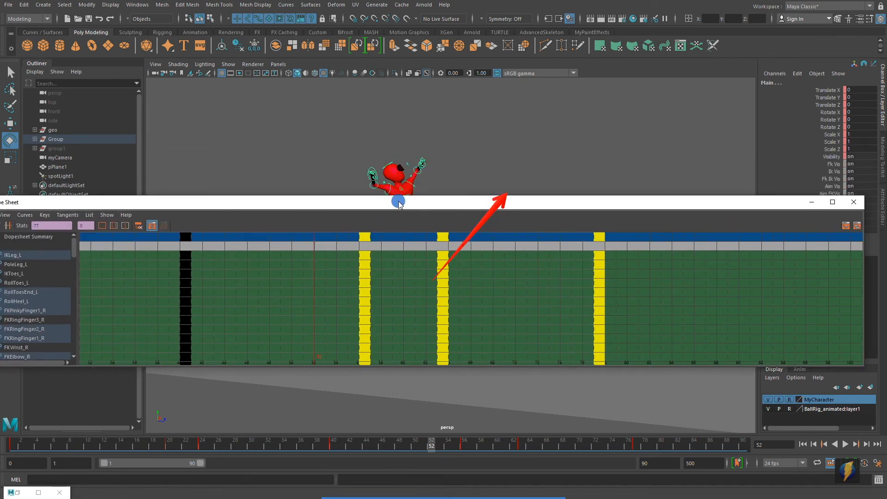
{"action": "left_click", "coordinate": [853, 199]}
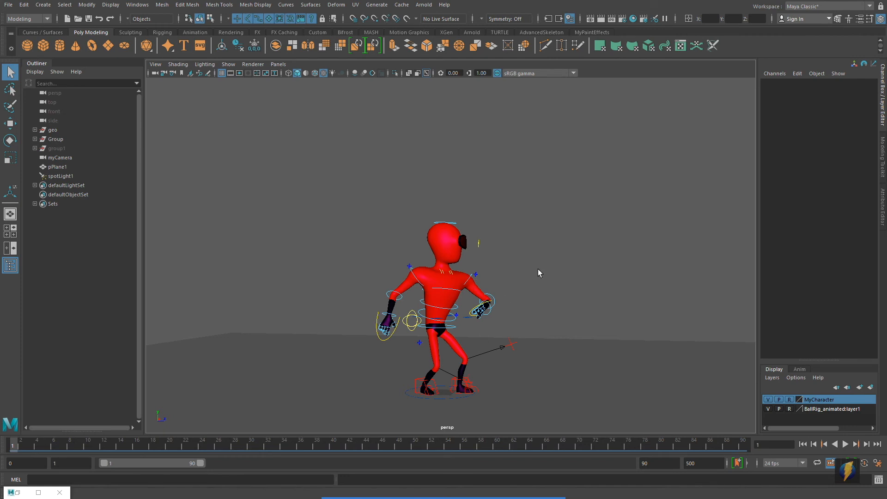
Play the jump animation in the maximized myCamera view and rewind to frame 1.
{"action": "key", "text": "space"}
{"action": "key", "text": "space"}
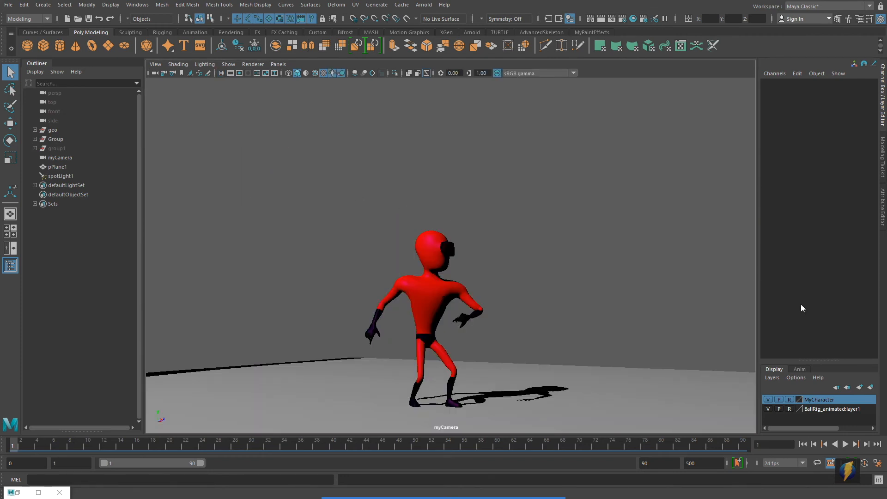
{"action": "left_click", "coordinate": [845, 444]}
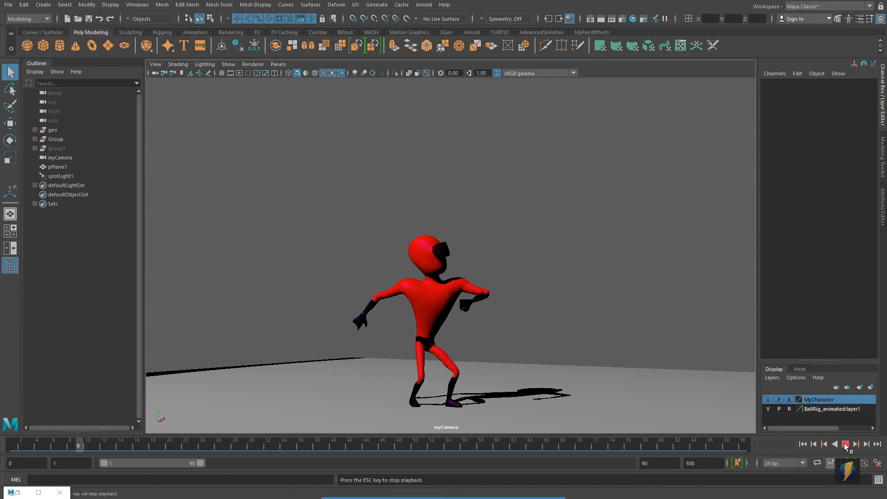
{"action": "left_click", "coordinate": [845, 444]}
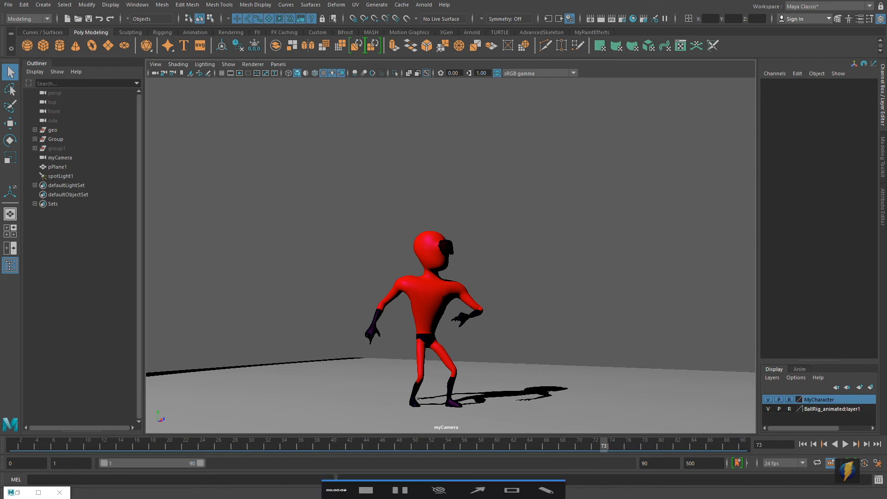
{"action": "left_click", "coordinate": [477, 477]}
{"action": "mouse_move", "coordinate": [563, 235]}
{"action": "left_mouse_down"}
{"action": "mouse_move", "coordinate": [448, 427]}
{"action": "mouse_move", "coordinate": [316, 99]}
{"action": "mouse_move", "coordinate": [80, 160]}
{"action": "left_mouse_up"}
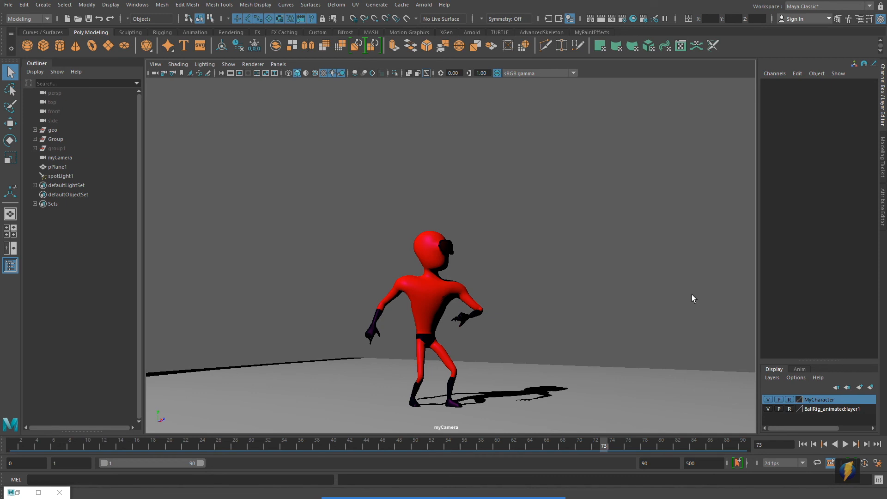
{"action": "left_click_drag", "start_coordinate": [602, 444], "coordinate": [0, 352]}
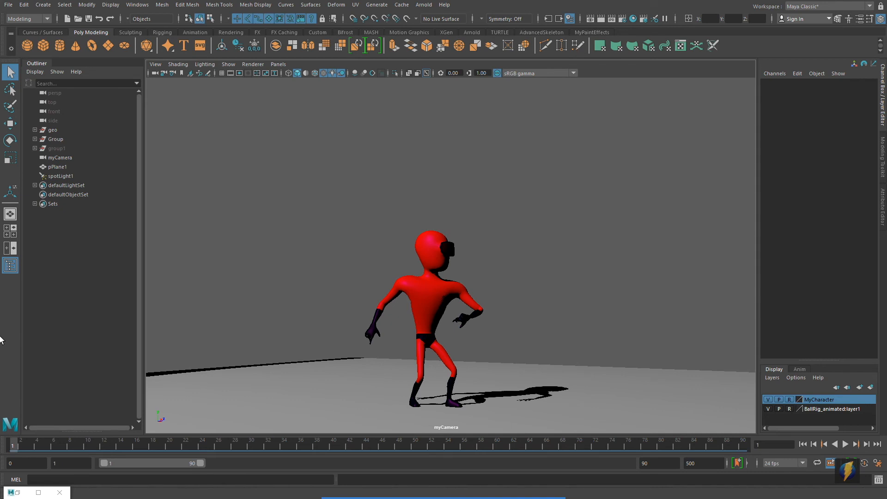
Examine the starting pose from its front side in the perspective view, and return to the maximized myCamera view.
{"action": "key", "text": "space"}
{"action": "key", "text": "space"}
{"action": "left_click_drag", "start_coordinate": [620, 246], "coordinate": [527, 248], "text": "alt"}
{"action": "left_click_drag", "start_coordinate": [472, 289], "coordinate": [500, 255], "text": "alt"}
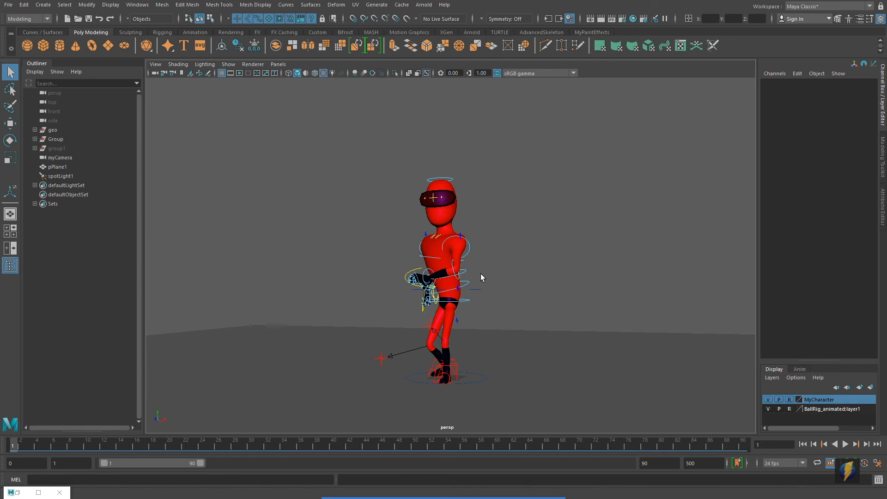
{"action": "key", "text": "space"}
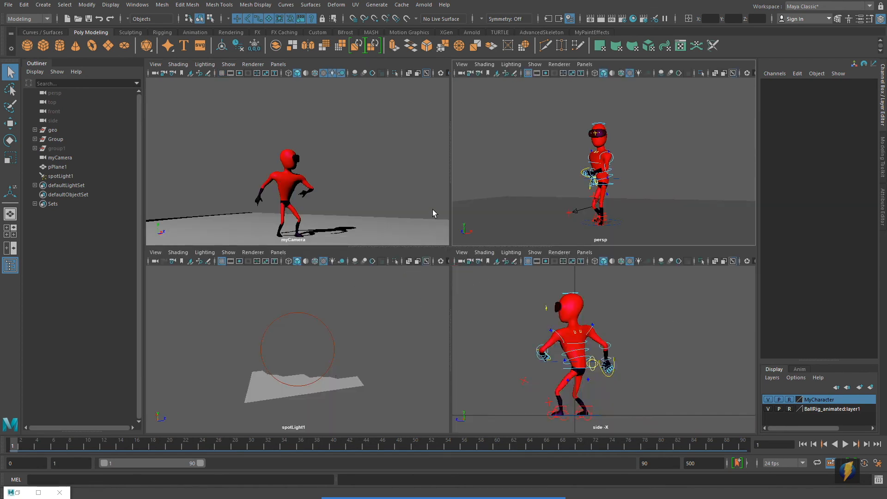
{"action": "key", "text": "space"}
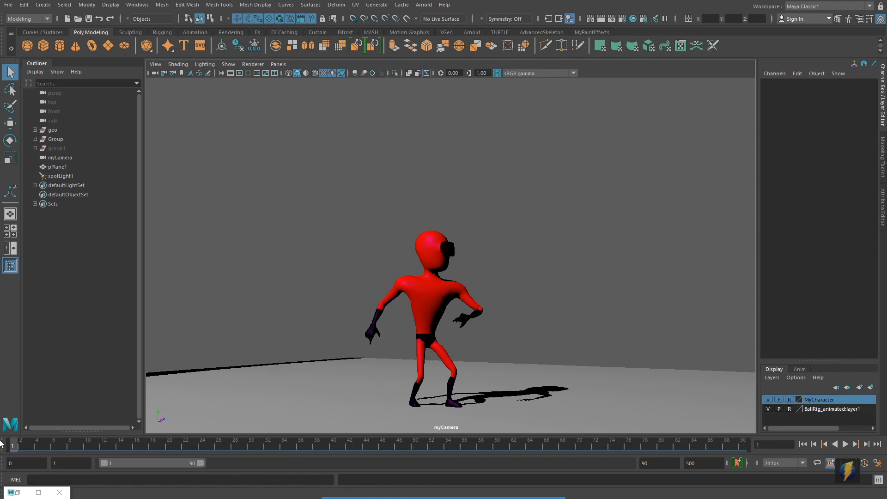
Scrub through the crouch, takeoff and airborne poses up to frame 37, and back to frame 3.
{"action": "left_click_drag", "start_coordinate": [14, 443], "coordinate": [205, 438]}
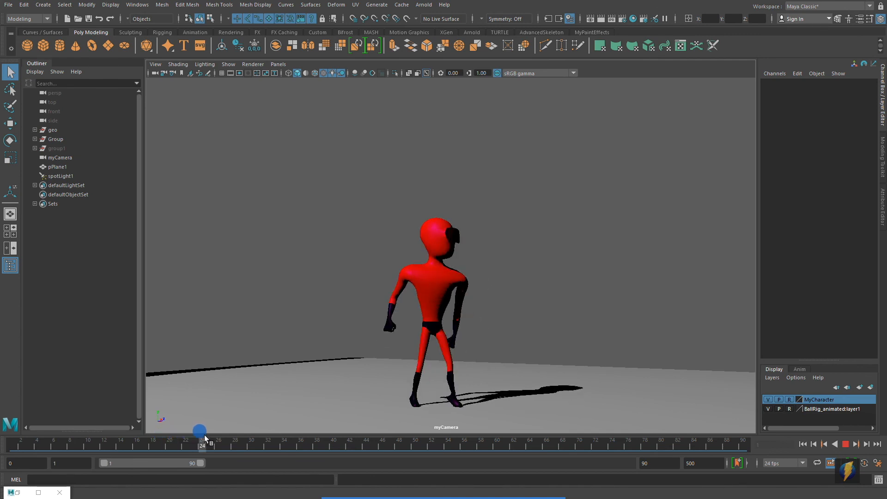
{"action": "left_click", "coordinate": [225, 444]}
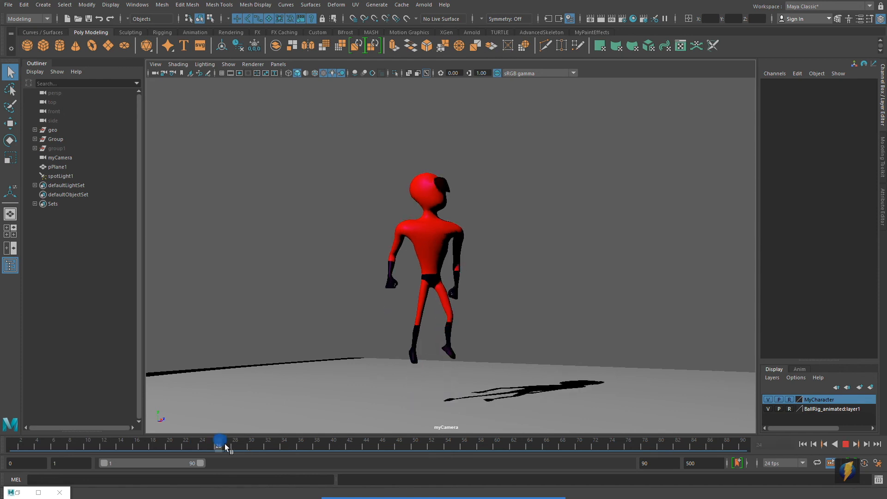
{"action": "left_click_drag", "start_coordinate": [225, 444], "coordinate": [305, 440]}
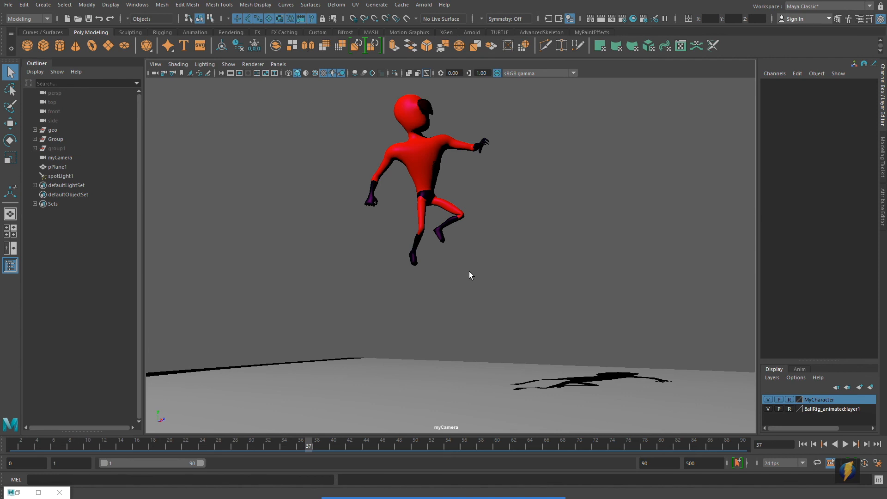
{"action": "left_click_drag", "start_coordinate": [308, 445], "coordinate": [164, 410]}
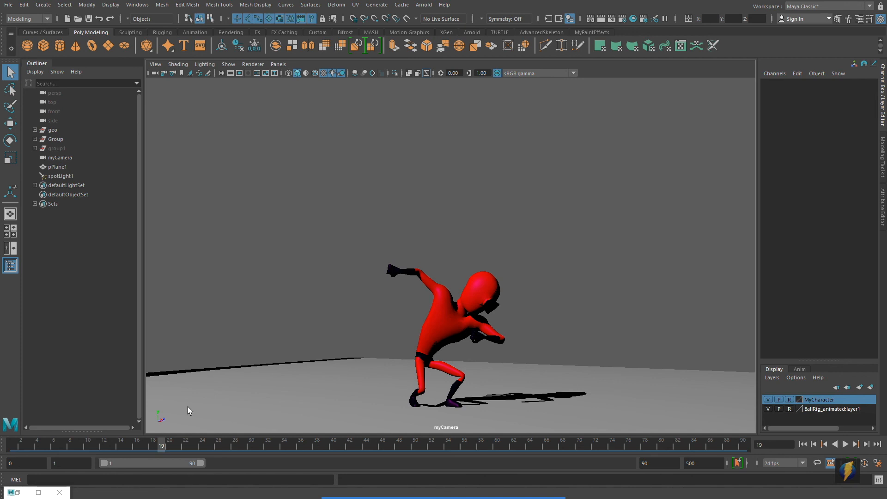
{"action": "left_click", "coordinate": [165, 444]}
{"action": "left_click_drag", "start_coordinate": [165, 443], "coordinate": [29, 443]}
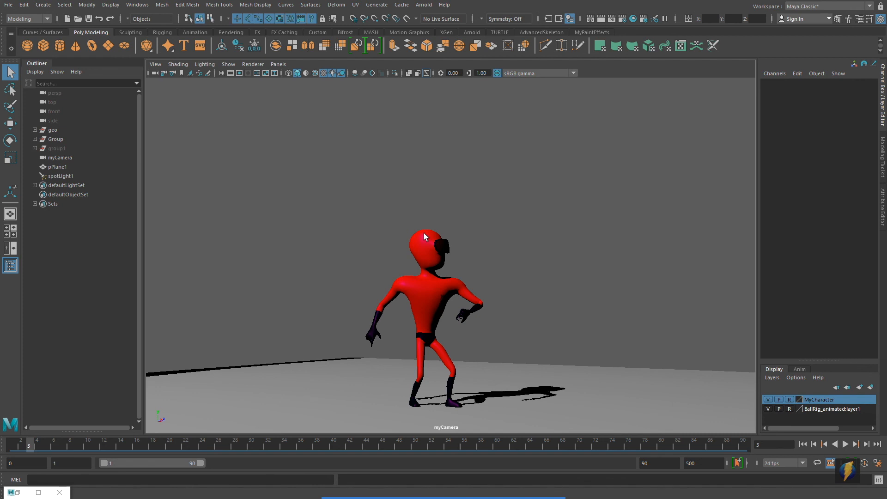
Scrub forward to the landing pose at frame 48, and play the whole jump from the start.
{"action": "left_click_drag", "start_coordinate": [39, 443], "coordinate": [313, 422]}
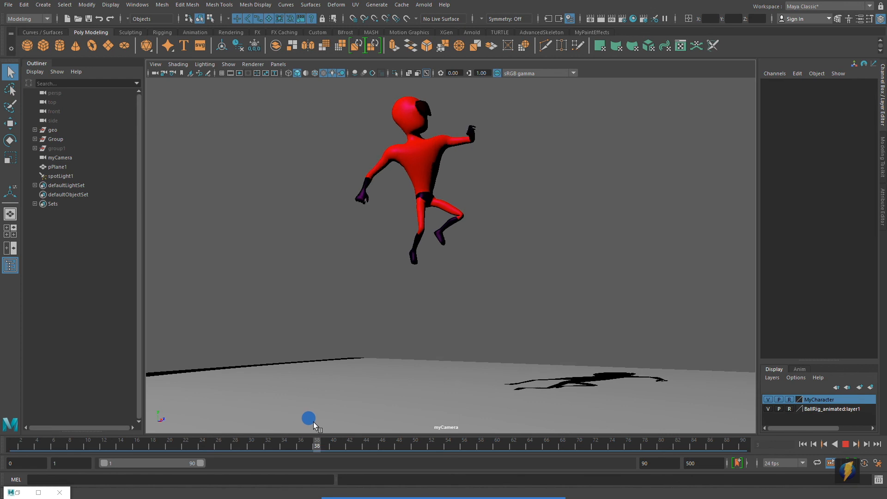
{"action": "left_click_drag", "start_coordinate": [314, 422], "coordinate": [395, 411]}
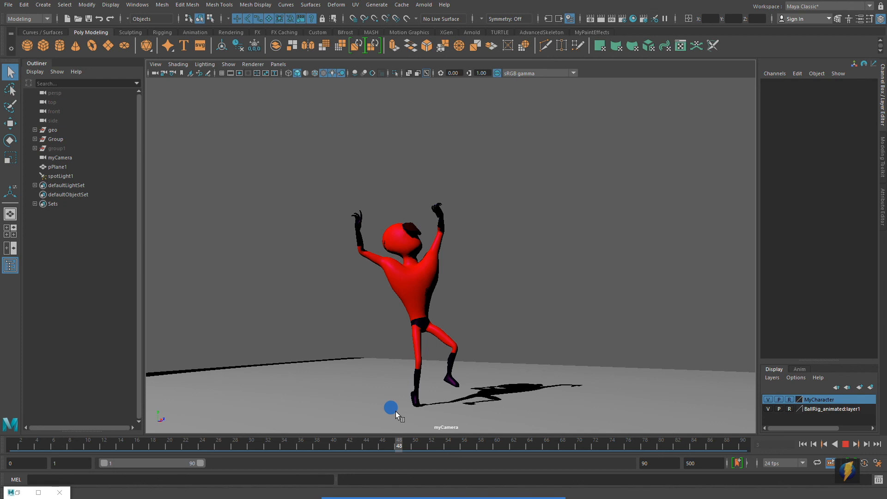
{"action": "left_click_drag", "start_coordinate": [396, 412], "coordinate": [398, 413]}
{"action": "mouse_move", "coordinate": [400, 412]}
{"action": "left_mouse_down"}
{"action": "mouse_move", "coordinate": [591, 421]}
{"action": "mouse_move", "coordinate": [534, 436]}
{"action": "mouse_move", "coordinate": [629, 436]}
{"action": "mouse_move", "coordinate": [371, 432]}
{"action": "mouse_move", "coordinate": [134, 410]}
{"action": "mouse_move", "coordinate": [230, 404]}
{"action": "mouse_move", "coordinate": [13, 406]}
{"action": "left_mouse_up"}
{"action": "left_click", "coordinate": [844, 444]}
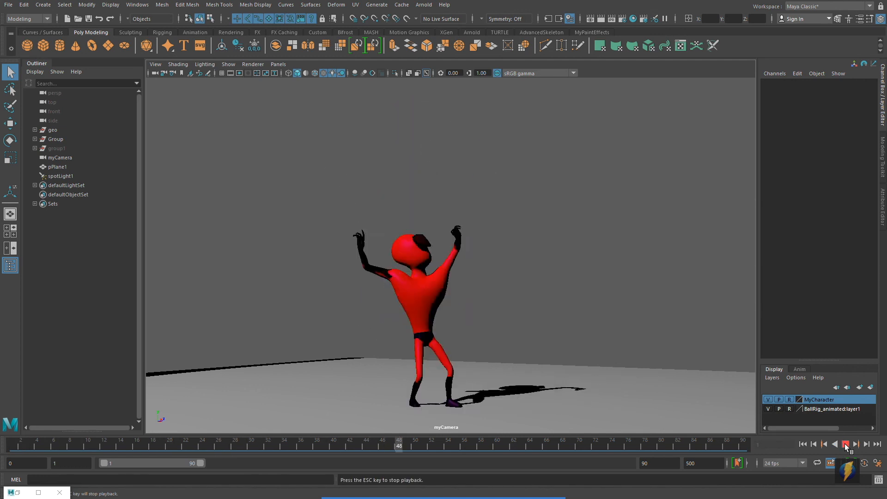
{"action": "left_click", "coordinate": [845, 444]}
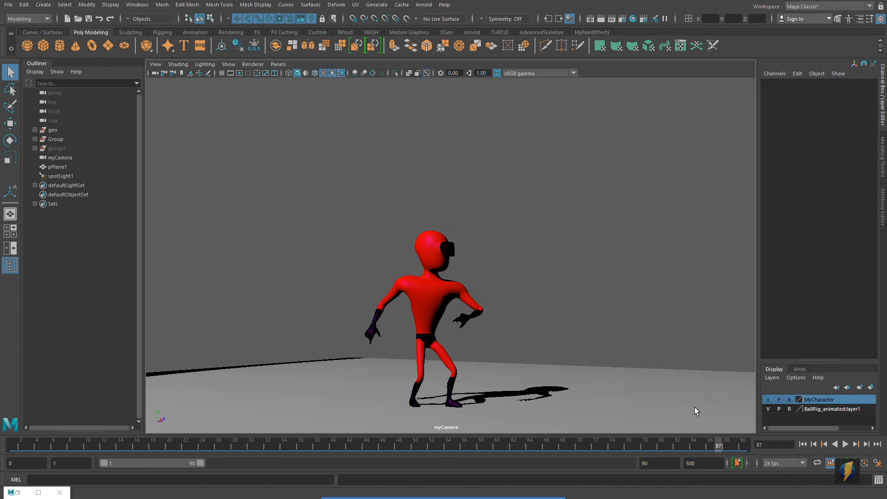
Rewind and scrub through the whole jump, pausing at frame 48 and finishing at frame 90.
{"action": "left_click_drag", "start_coordinate": [716, 443], "coordinate": [10, 392]}
{"action": "left_click_drag", "start_coordinate": [17, 442], "coordinate": [294, 431]}
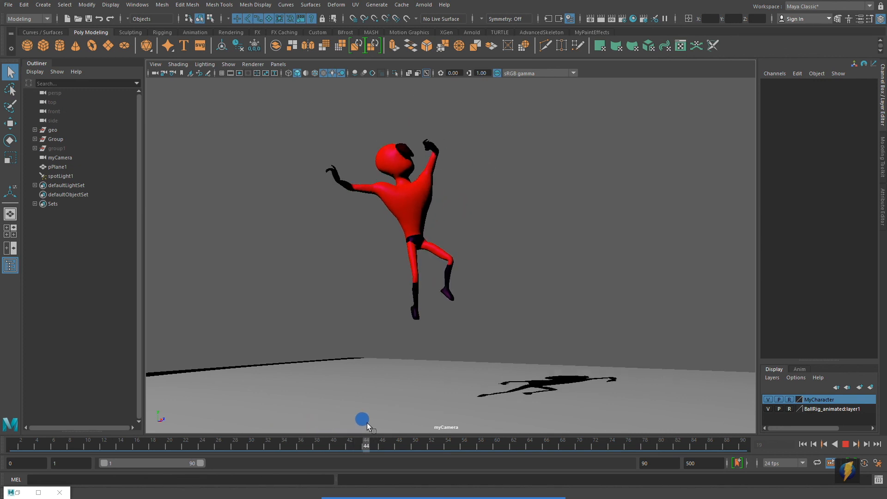
{"action": "key", "text": "Escape"}
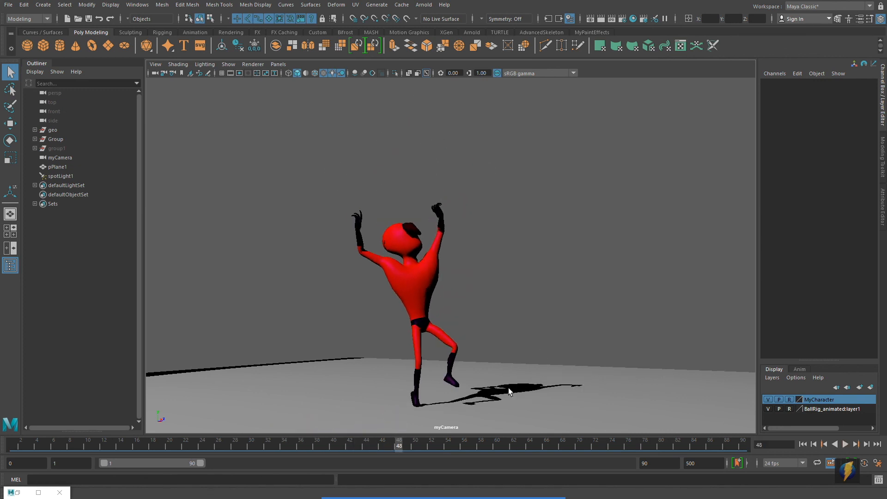
{"action": "left_click_drag", "start_coordinate": [408, 441], "coordinate": [640, 437]}
{"action": "left_click_drag", "start_coordinate": [719, 428], "coordinate": [719, 428]}
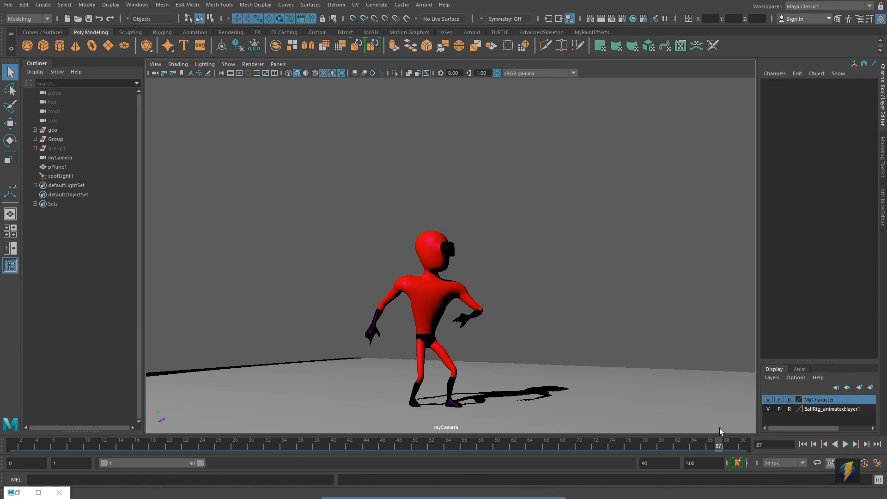
{"action": "left_click", "coordinate": [743, 443]}
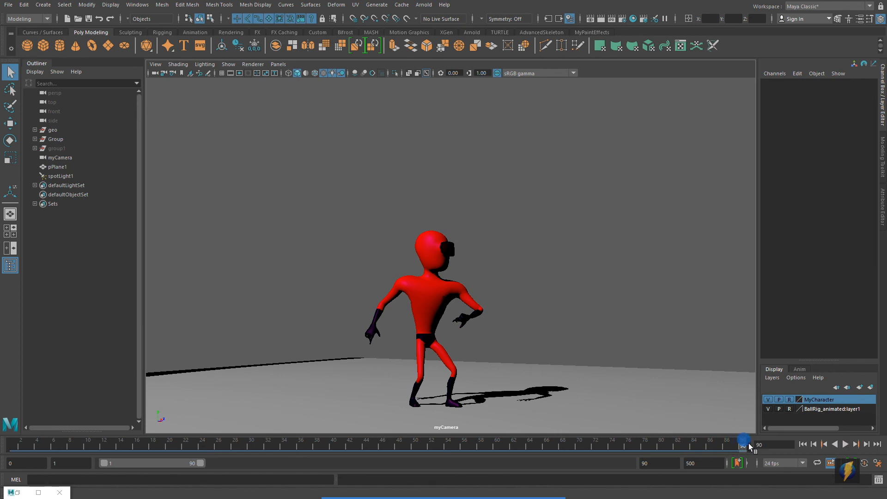